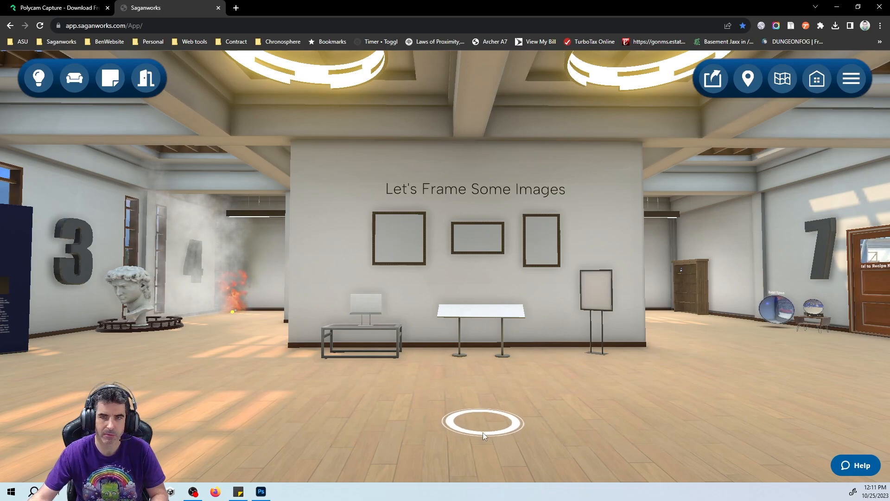
Approach the "Let's Frame Some Images" wall and search the furniture library for "frame", looking through the first two pages of results.
{"action": "left_click", "coordinate": [478, 422]}
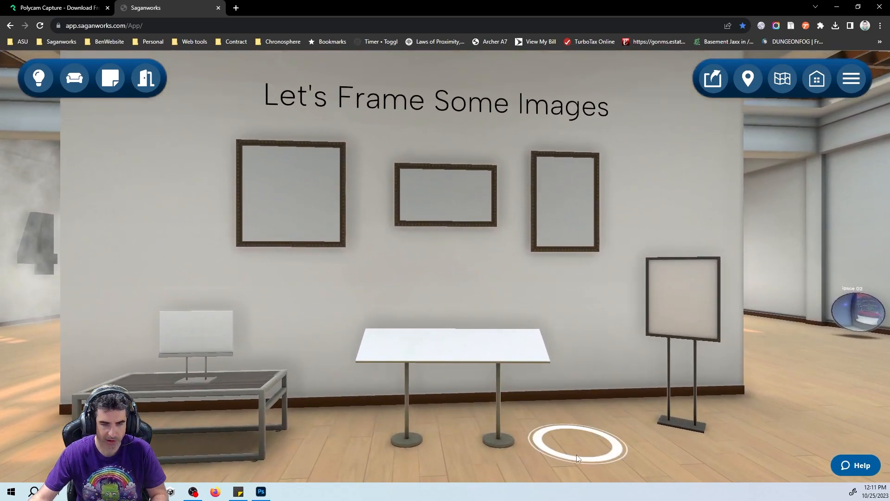
{"action": "left_click", "coordinate": [577, 455]}
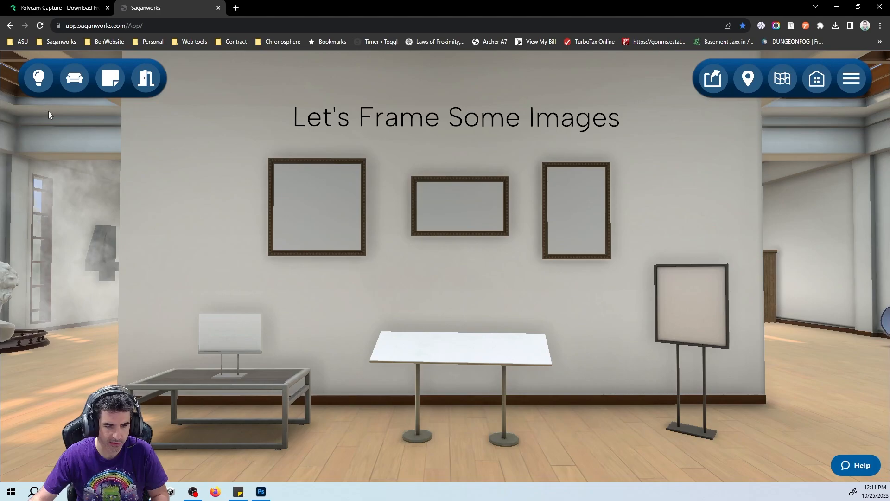
{"action": "left_click", "coordinate": [76, 78]}
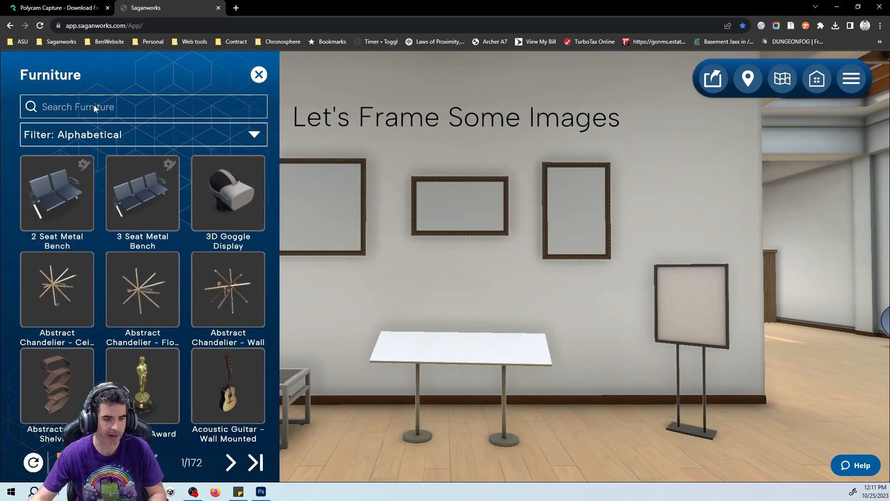
{"action": "left_click", "coordinate": [94, 105]}
{"action": "type", "text": "frame"}
{"action": "key", "text": "Return"}
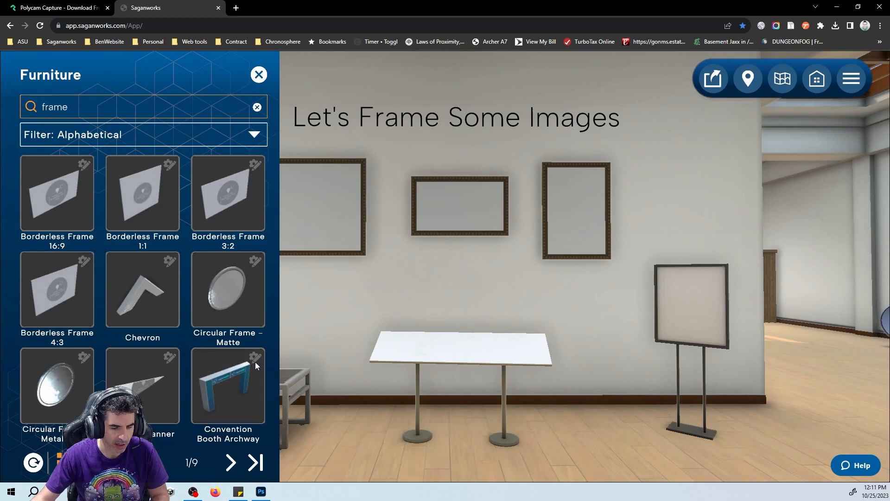
{"action": "left_click", "coordinate": [230, 462]}
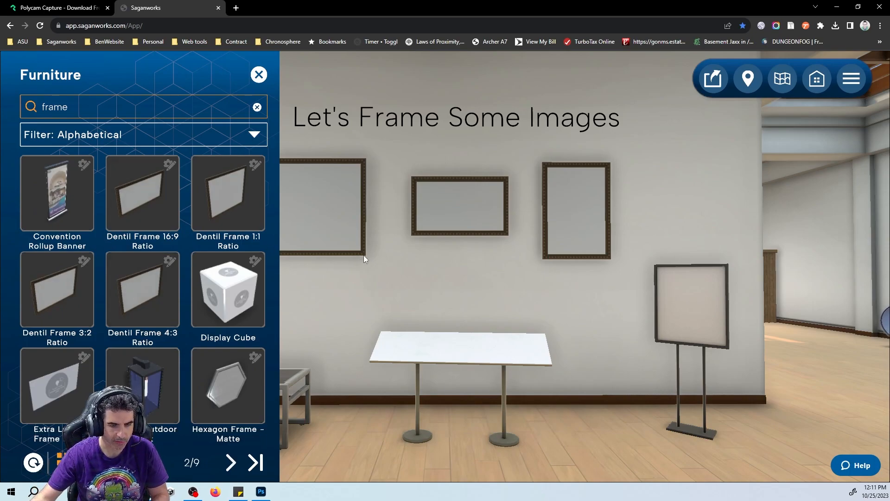
{"action": "left_click", "coordinate": [391, 256]}
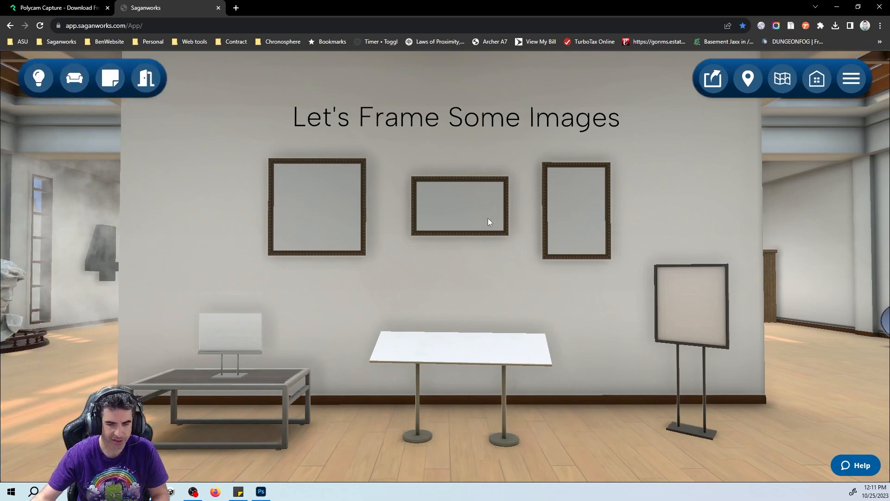
Filter the My Saganworks knowledge items to images and browse to the third page.
{"action": "left_click_drag", "start_coordinate": [475, 213], "coordinate": [471, 212]}
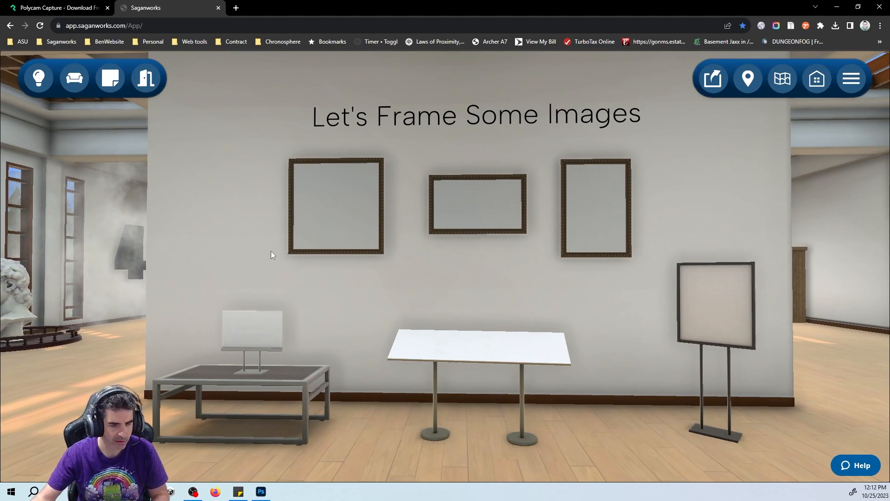
{"action": "left_click", "coordinate": [36, 76]}
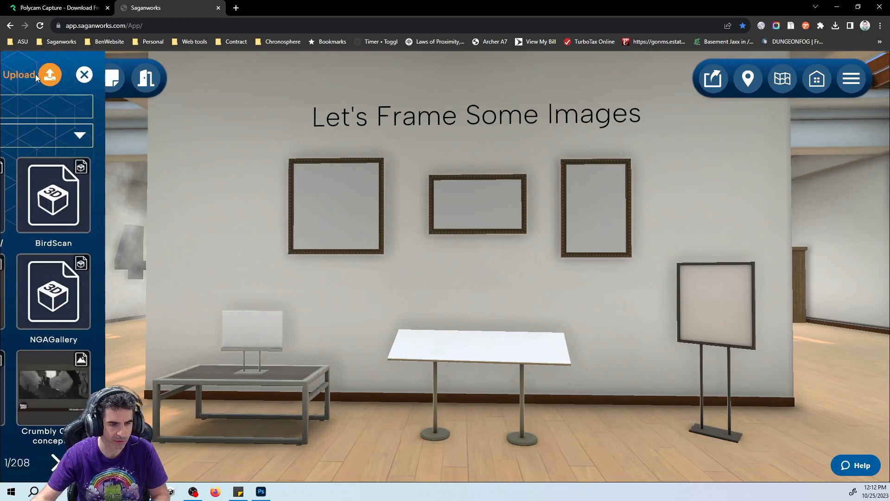
{"action": "left_click", "coordinate": [196, 135]}
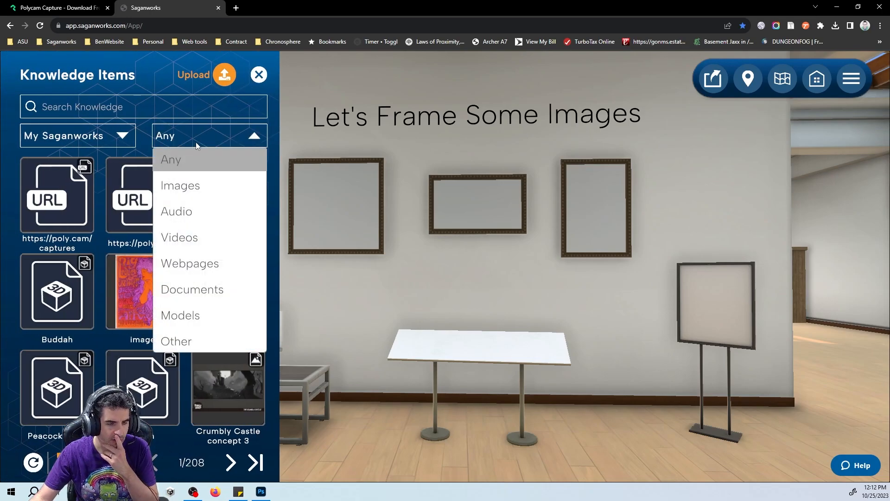
{"action": "left_click", "coordinate": [189, 185]}
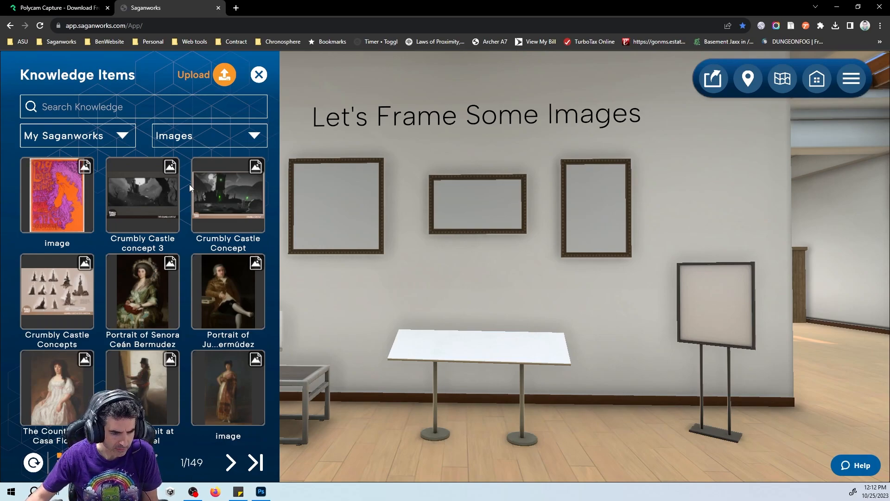
{"action": "left_click", "coordinate": [231, 462]}
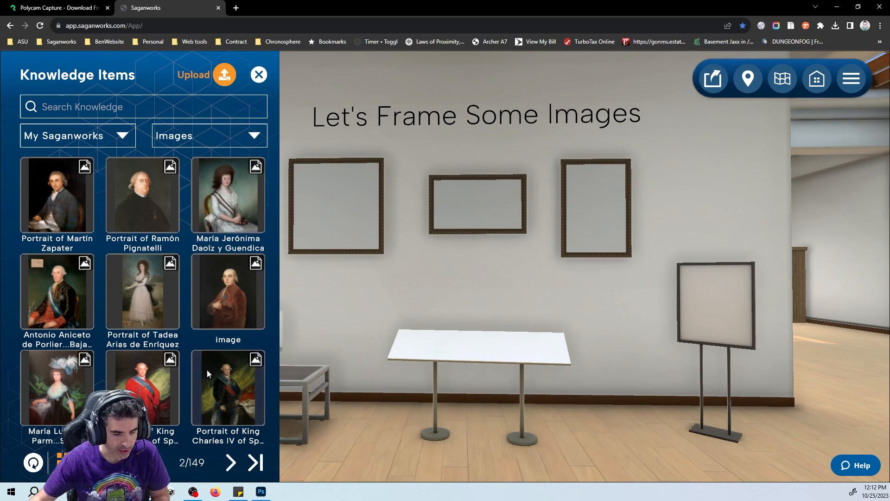
{"action": "left_click", "coordinate": [231, 463]}
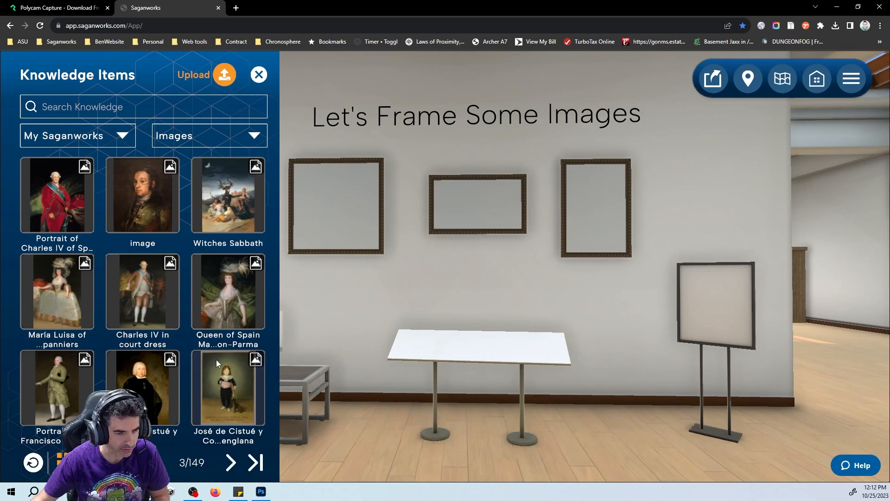
Place the "Charles IV in court dress" image in the square frame on the wall and close the knowledge library.
{"action": "left_click_drag", "start_coordinate": [130, 290], "coordinate": [347, 311]}
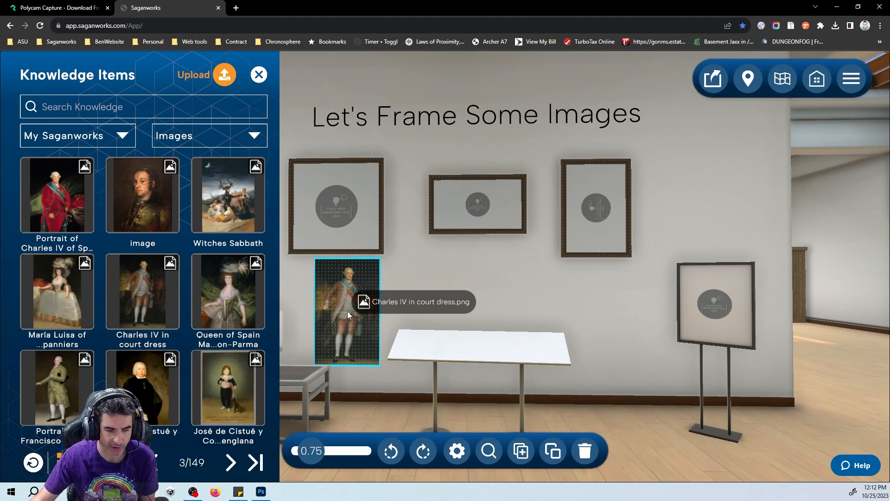
{"action": "left_click_drag", "start_coordinate": [347, 311], "coordinate": [319, 208]}
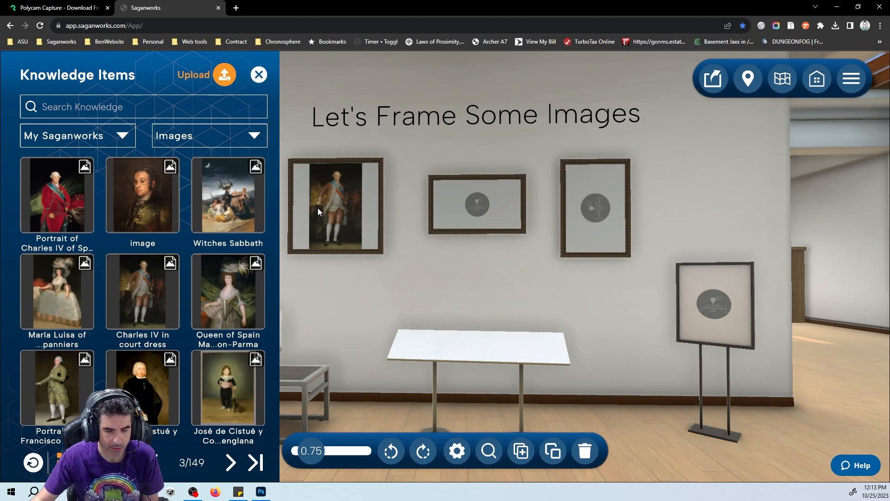
{"action": "left_click", "coordinate": [318, 208]}
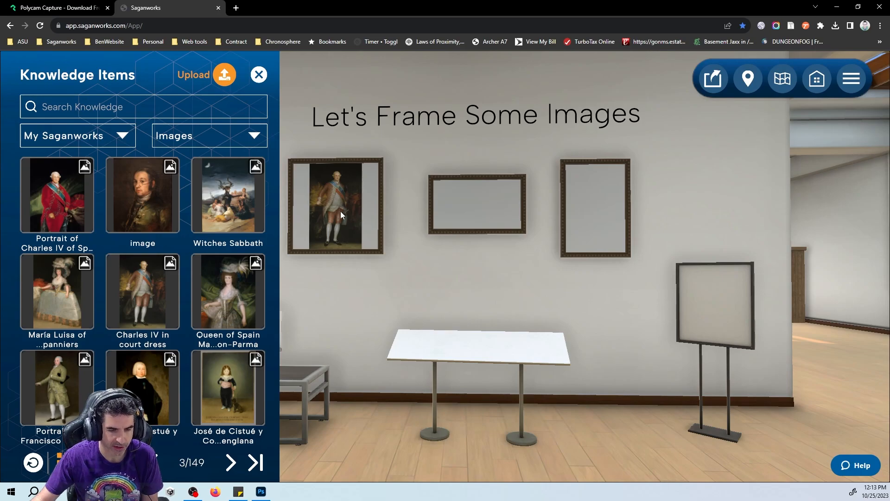
{"action": "left_click", "coordinate": [259, 75]}
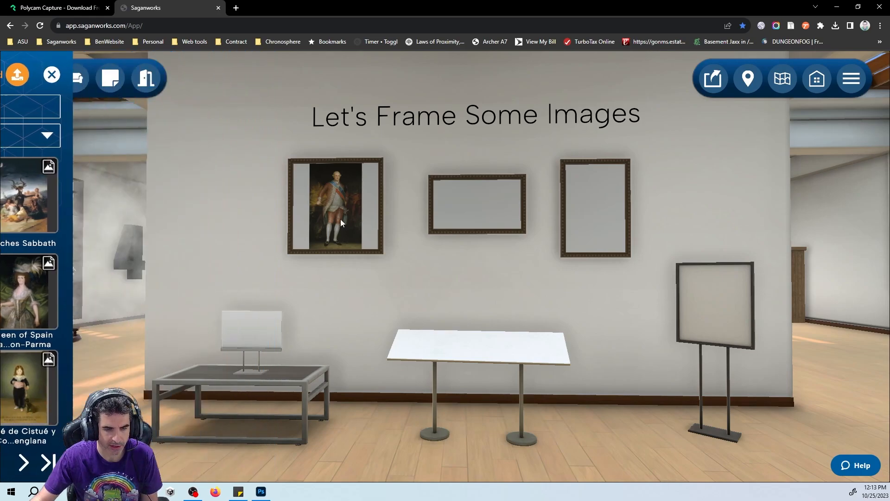
Fill the square frame with the Charles IV portrait by setting its zoom to 0.45 and vertical shift to -0.2.
{"action": "left_click", "coordinate": [338, 199]}
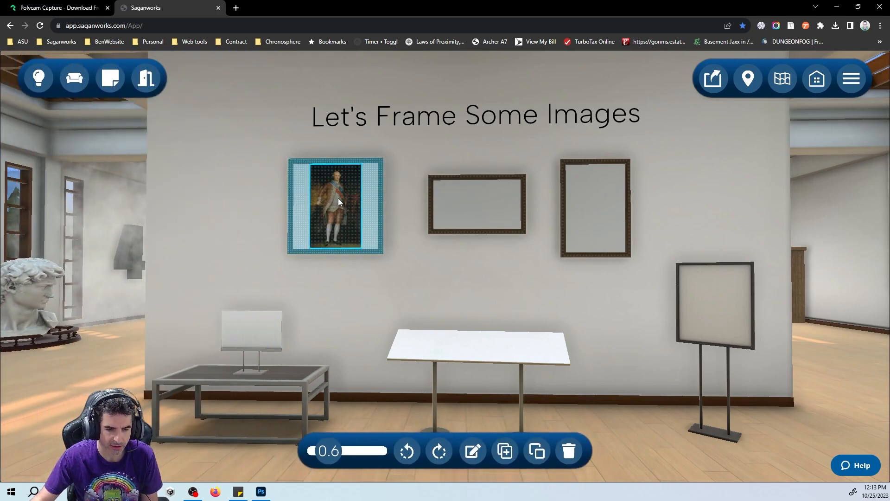
{"action": "left_click", "coordinate": [472, 453]}
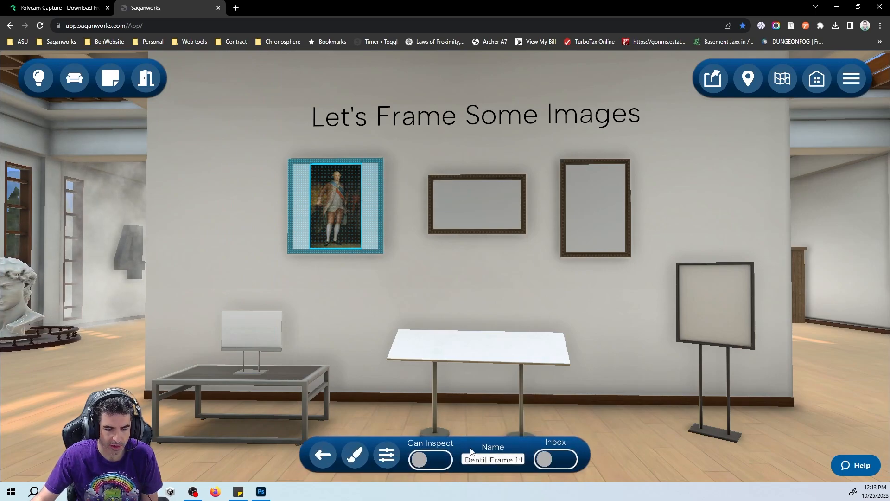
{"action": "left_click", "coordinate": [386, 455]}
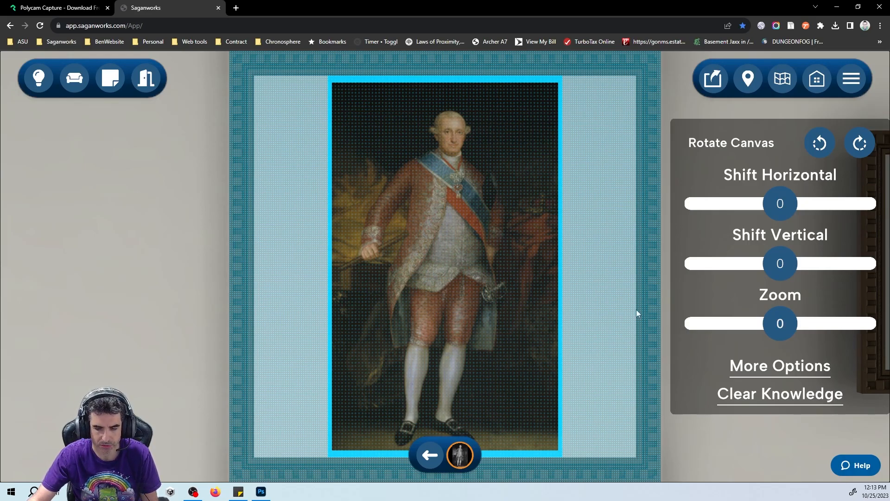
{"action": "left_click_drag", "start_coordinate": [777, 329], "coordinate": [819, 336]}
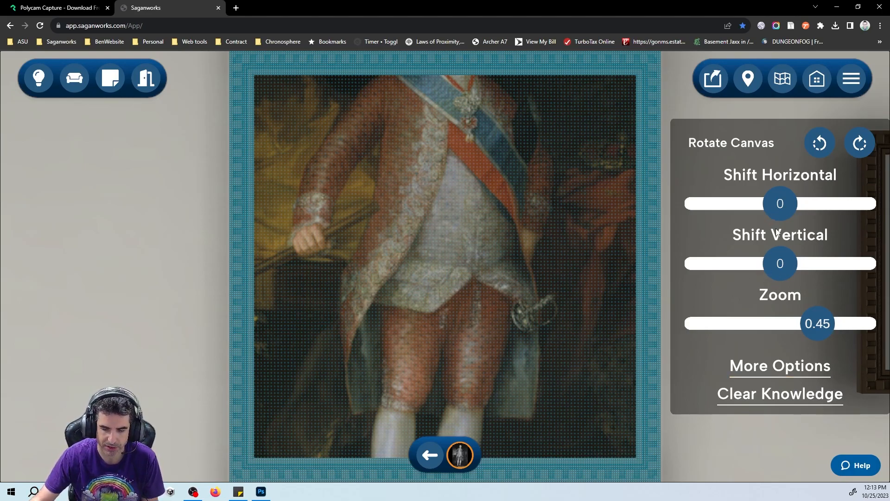
{"action": "left_click_drag", "start_coordinate": [785, 269], "coordinate": [766, 274]}
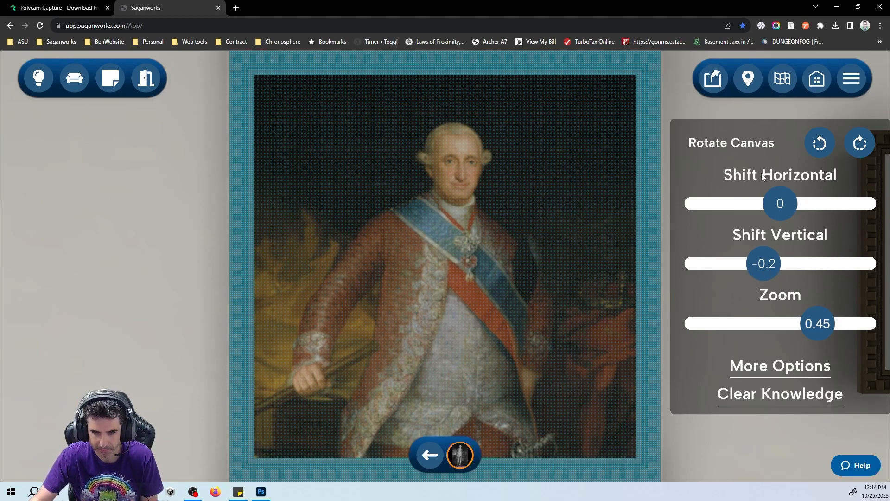
{"action": "left_click", "coordinate": [428, 457]}
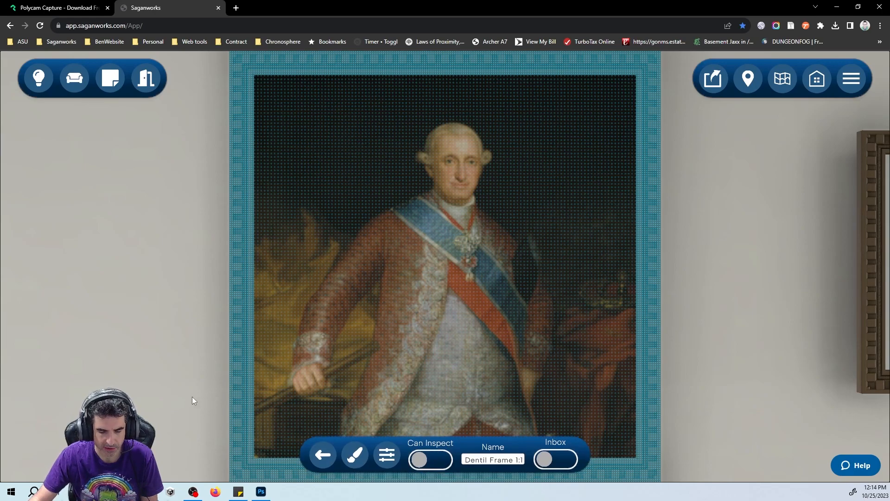
{"action": "left_click", "coordinate": [192, 397]}
Back away from the wall and place the portrait of the white-haired man in black robes in the tall vertical frame.
{"action": "key", "text": "s"}
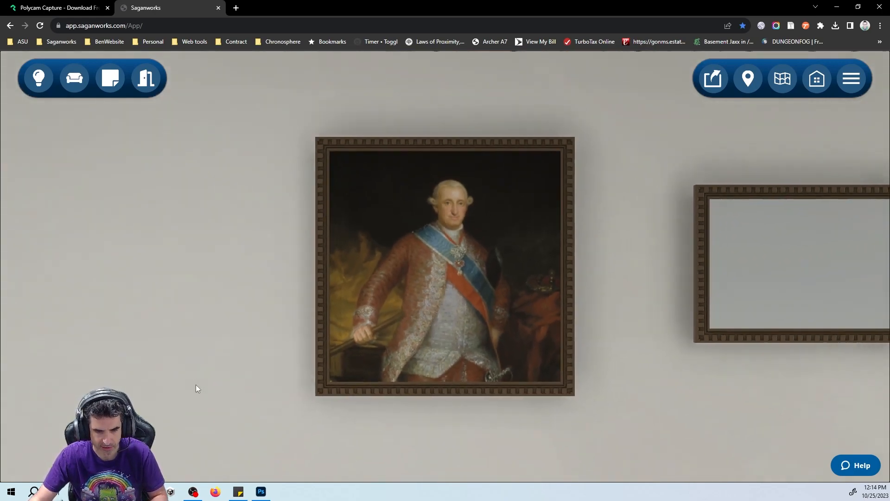
{"action": "key", "text": "d"}
{"action": "key", "text": "s"}
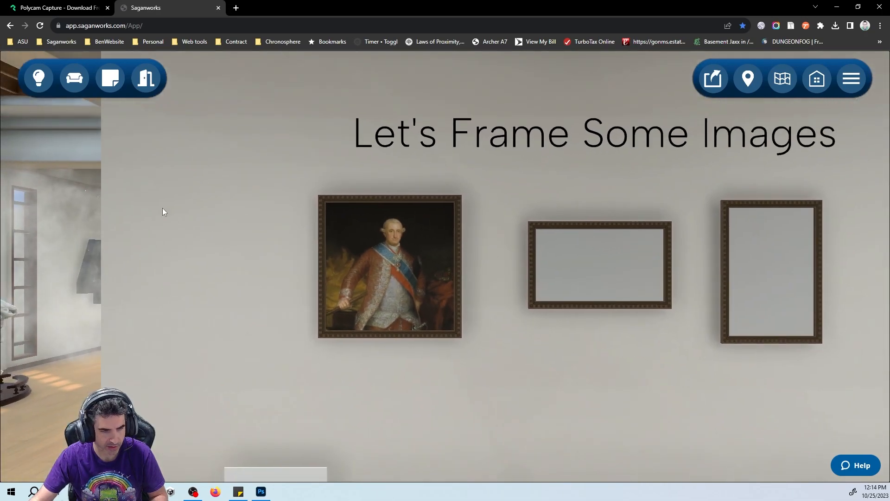
{"action": "left_click", "coordinate": [39, 78]}
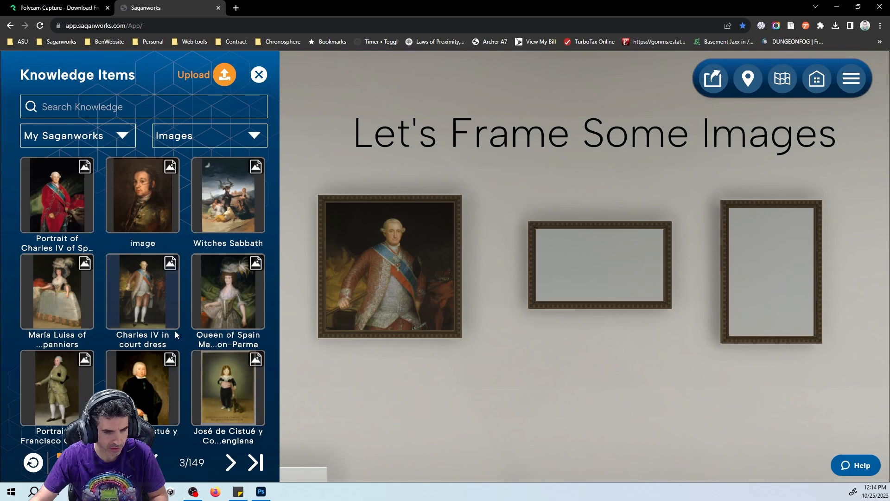
{"action": "left_click_drag", "start_coordinate": [143, 300], "coordinate": [746, 301]}
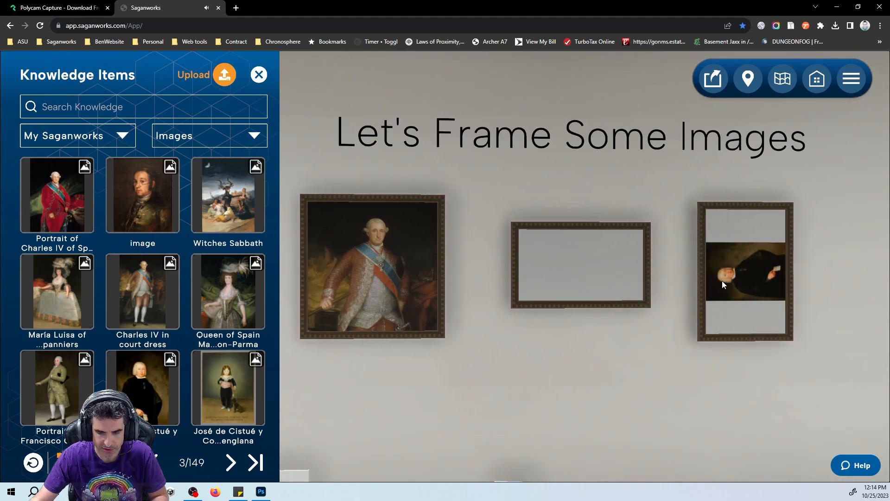
Open the canvas settings of the tall vertical frame and rotate the canvas until the portrait stands upright.
{"action": "left_click", "coordinate": [722, 280]}
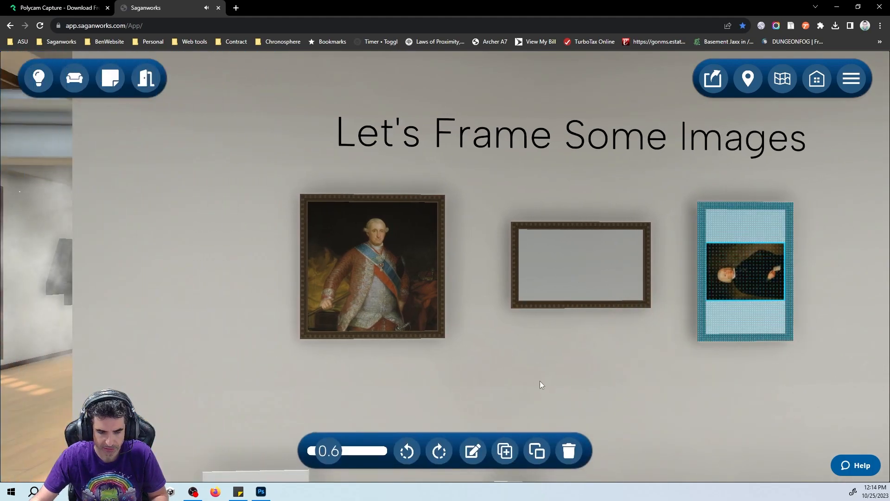
{"action": "left_click", "coordinate": [473, 451]}
{"action": "left_click", "coordinate": [387, 455]}
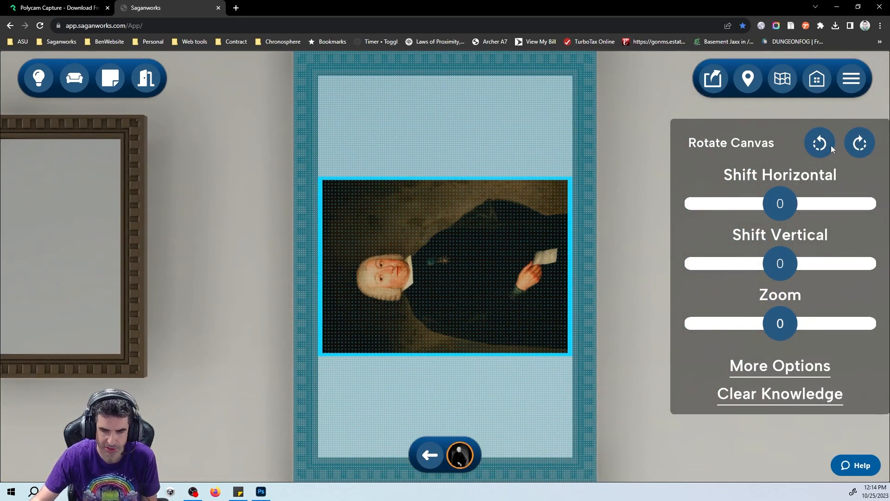
{"action": "left_click", "coordinate": [862, 143]}
{"action": "left_click", "coordinate": [819, 143]}
{"action": "left_click", "coordinate": [863, 143]}
{"action": "left_click", "coordinate": [866, 146]}
{"action": "left_click", "coordinate": [866, 145]}
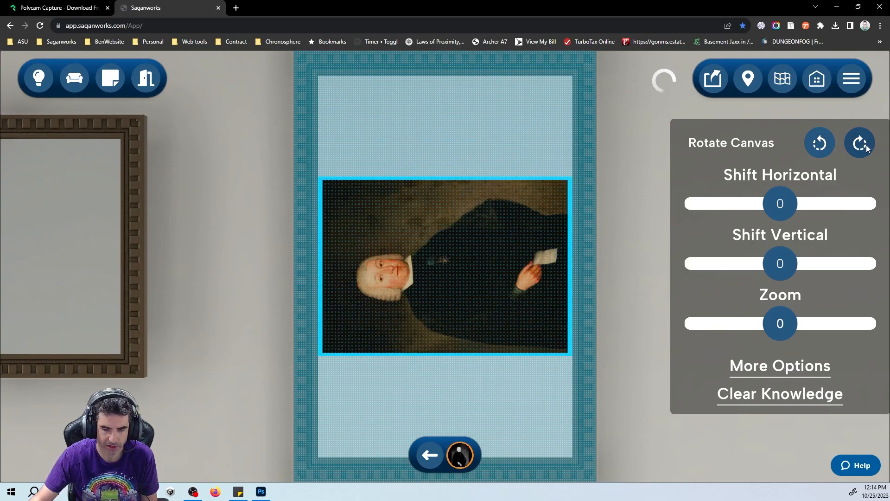
{"action": "left_click", "coordinate": [866, 145]}
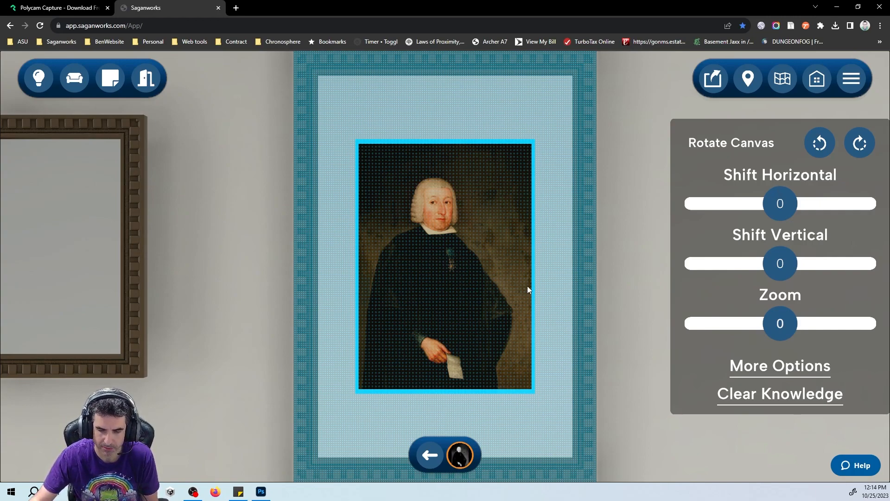
Set the upright portrait's zoom to 0.55 with both shifts at 0 and finish editing the vertical frame.
{"action": "left_click_drag", "start_coordinate": [784, 325], "coordinate": [830, 328]}
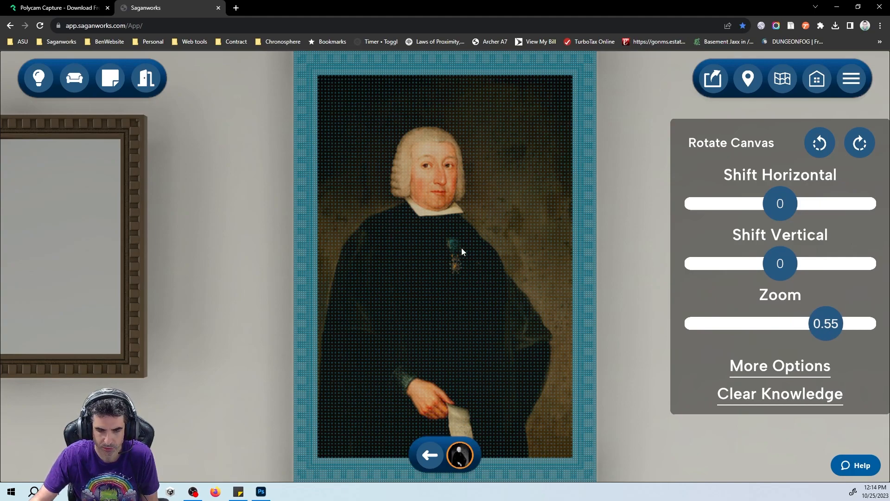
{"action": "mouse_move", "coordinate": [781, 206]}
{"action": "left_mouse_down"}
{"action": "mouse_move", "coordinate": [789, 209]}
{"action": "mouse_move", "coordinate": [781, 208]}
{"action": "left_mouse_up"}
{"action": "mouse_move", "coordinate": [777, 276]}
{"action": "left_mouse_down"}
{"action": "mouse_move", "coordinate": [771, 271]}
{"action": "mouse_move", "coordinate": [781, 273]}
{"action": "left_mouse_up"}
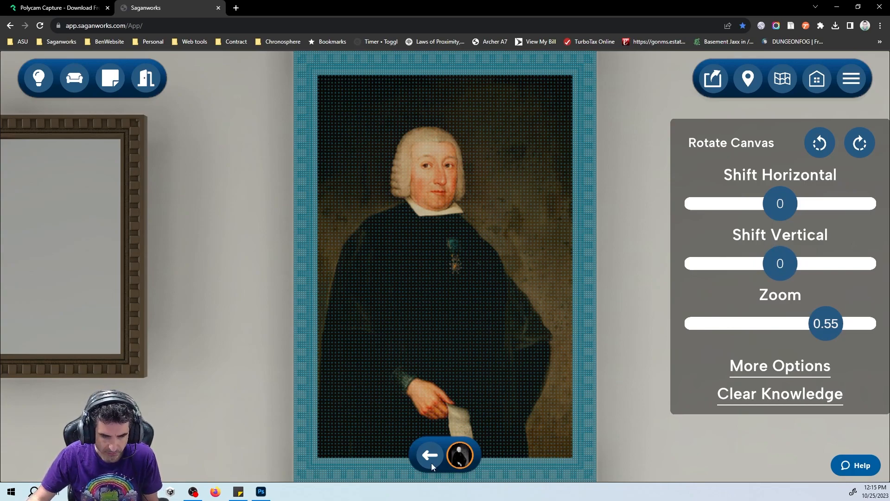
{"action": "left_click", "coordinate": [431, 457]}
{"action": "left_click", "coordinate": [649, 388]}
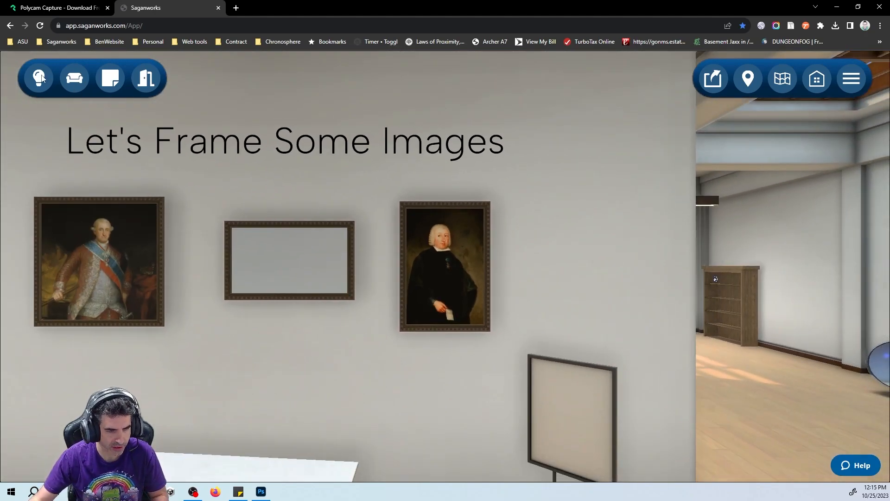
Place the "María Ramona de Barbachano" image of the woman in a black hat, from the fourth page, in the wide horizontal frame.
{"action": "left_click", "coordinate": [40, 78]}
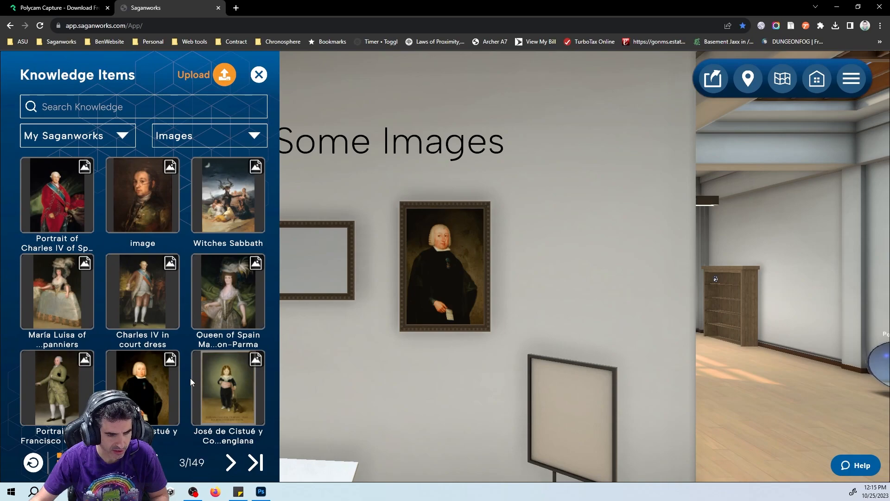
{"action": "left_click", "coordinate": [231, 462]}
{"action": "left_click_drag", "start_coordinate": [210, 312], "coordinate": [308, 253]}
{"action": "left_click", "coordinate": [344, 352]}
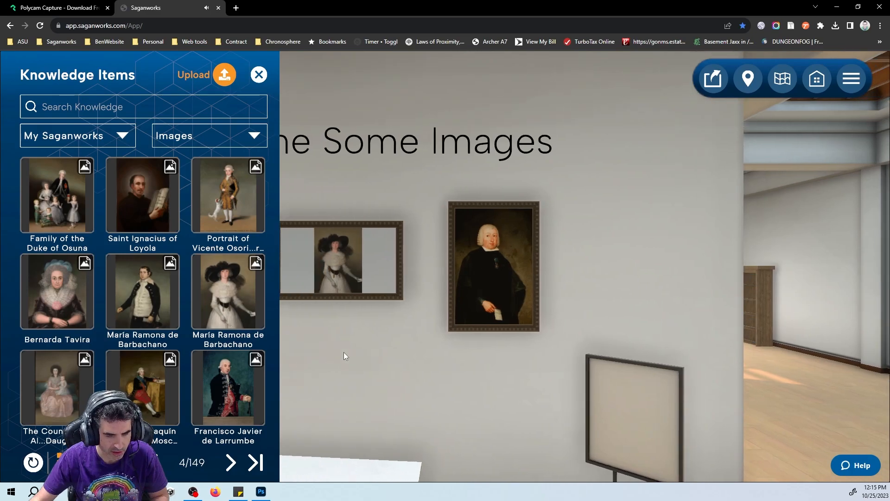
Open the additional canvas options of the wide horizontal frame and switch High Resolution on and back off.
{"action": "left_click", "coordinate": [354, 286]}
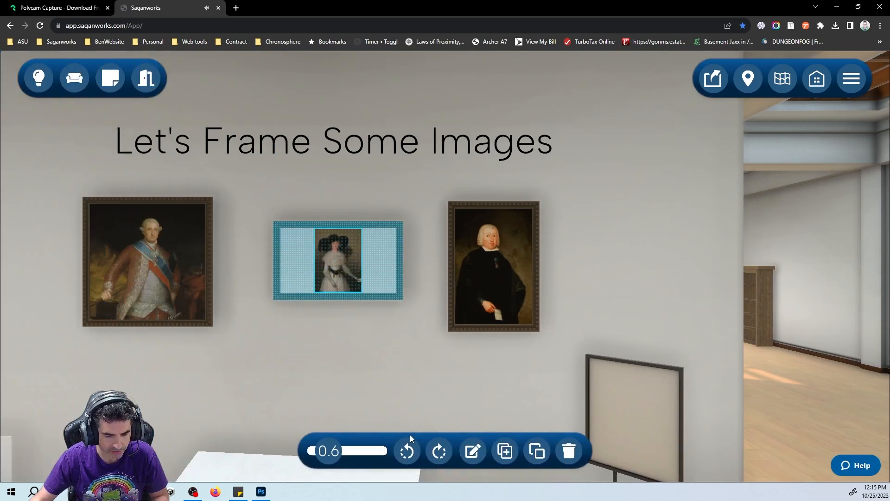
{"action": "left_click", "coordinate": [472, 450]}
{"action": "left_click", "coordinate": [397, 457]}
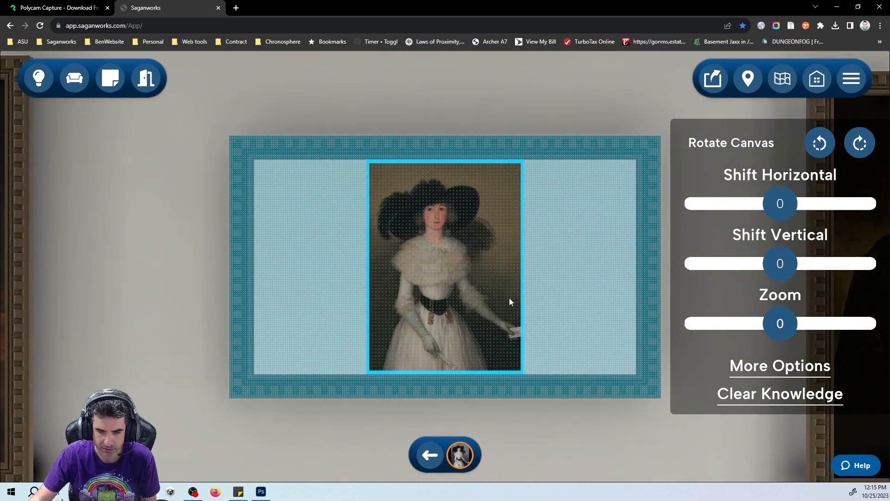
{"action": "left_click", "coordinate": [756, 369]}
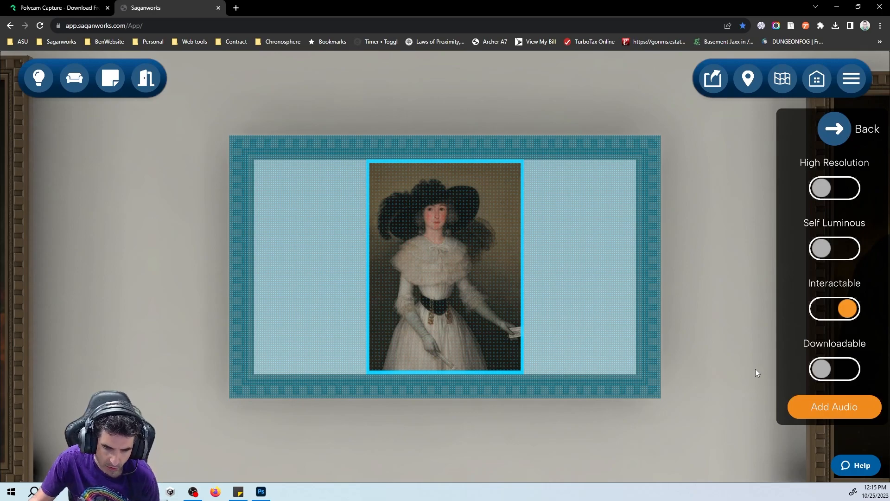
{"action": "left_click", "coordinate": [822, 190]}
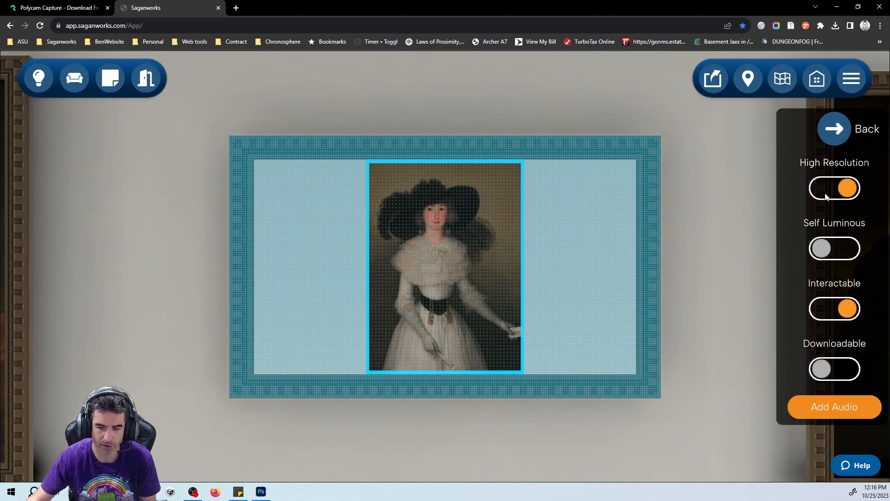
{"action": "left_click", "coordinate": [826, 197]}
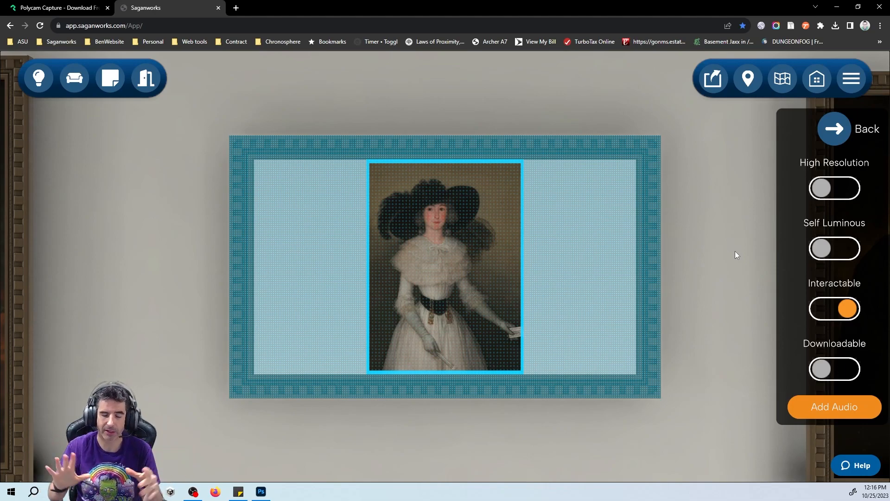
Enable Self Luminous for the portrait of the woman in the black hat and finish editing the frame.
{"action": "left_click", "coordinate": [819, 256]}
{"action": "left_click", "coordinate": [818, 256]}
{"action": "left_click", "coordinate": [818, 256]}
{"action": "left_click", "coordinate": [669, 261]}
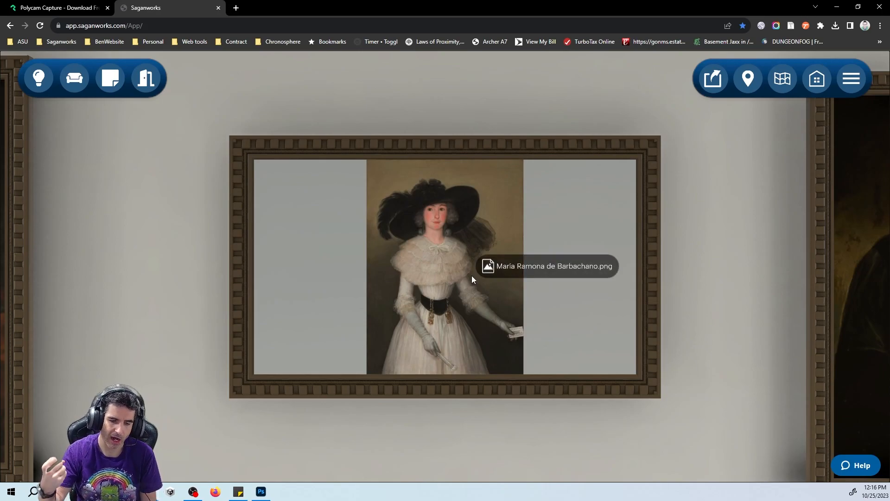
Reopen the wide frame's additional canvas options and toggle Self Luminous off and on to compare the brightness, leaving it enabled.
{"action": "left_click", "coordinate": [443, 260]}
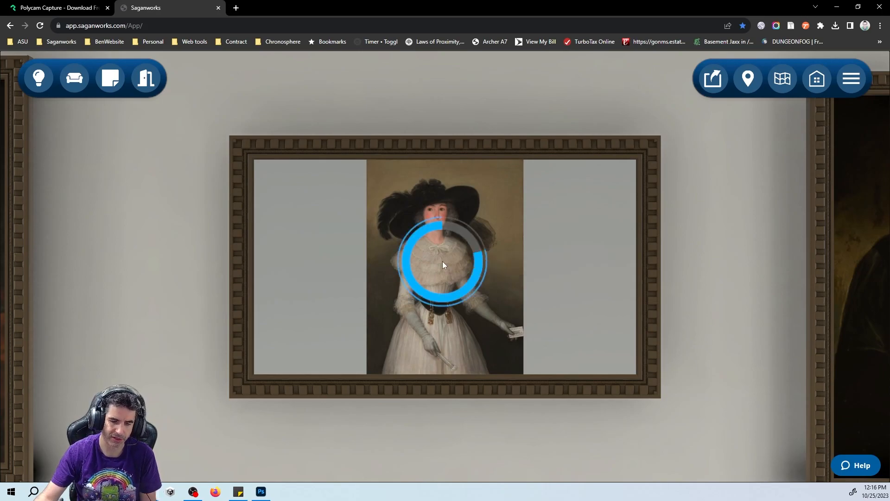
{"action": "left_click", "coordinate": [469, 451]}
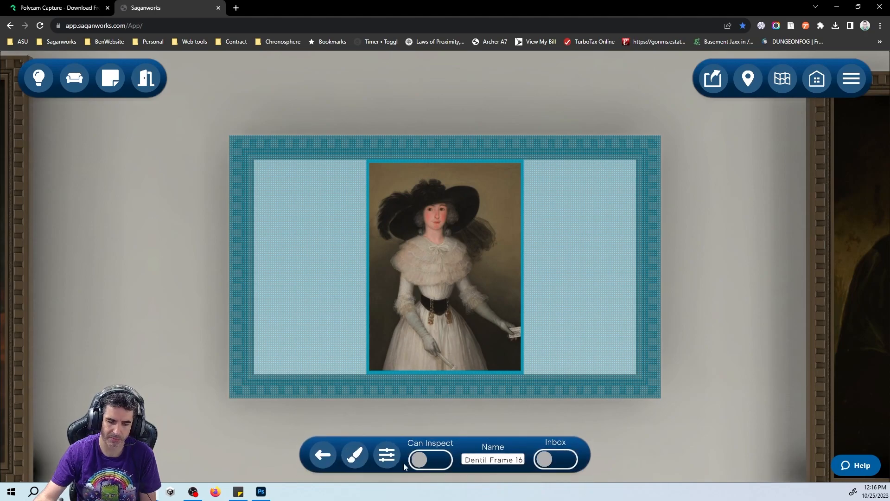
{"action": "left_click", "coordinate": [387, 452]}
{"action": "left_click", "coordinate": [781, 367]}
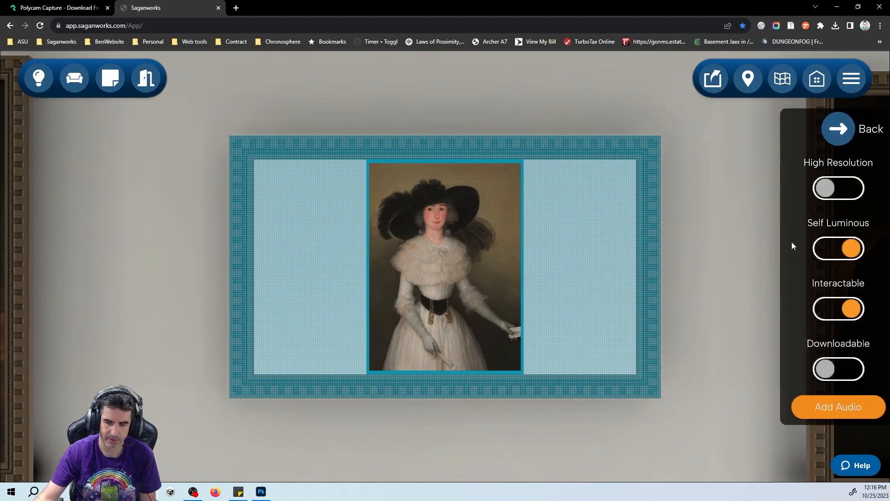
{"action": "left_click", "coordinate": [825, 247]}
{"action": "left_click", "coordinate": [824, 247]}
{"action": "left_click", "coordinate": [825, 247]}
{"action": "left_click", "coordinate": [825, 247]}
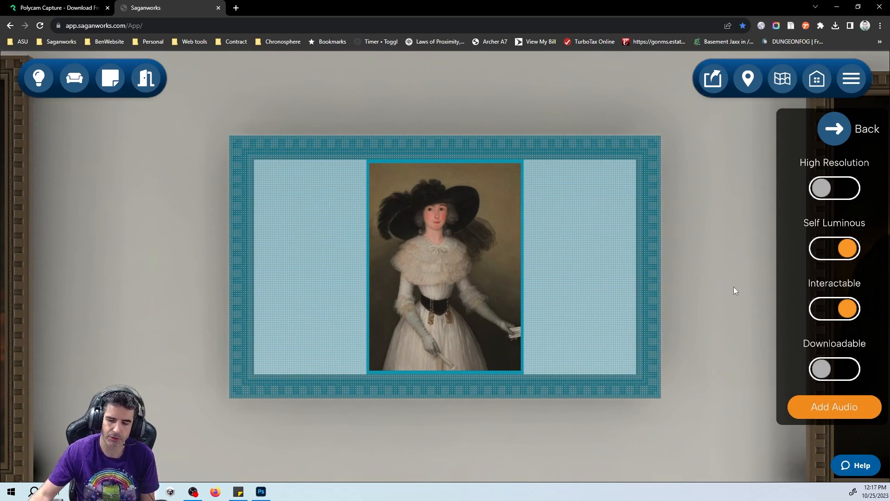
Disable Interactable for the portrait, and switch Downloadable on and back off.
{"action": "left_click", "coordinate": [838, 311]}
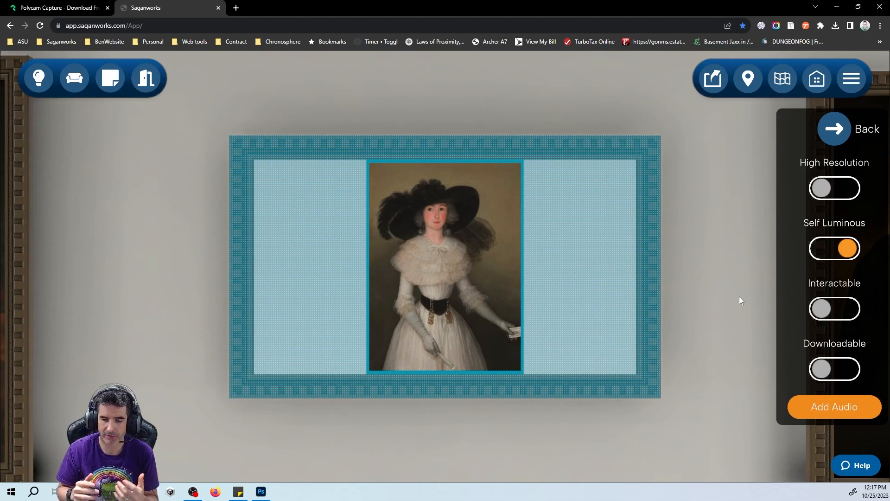
{"action": "left_click", "coordinate": [817, 376]}
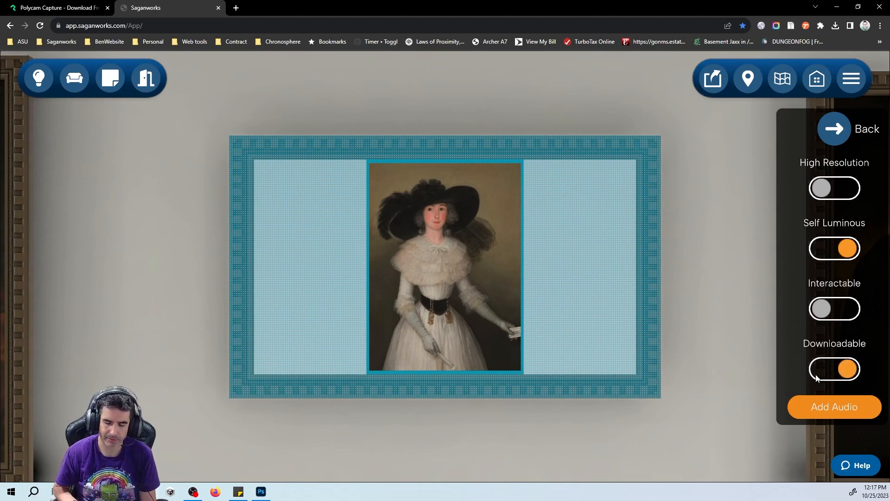
{"action": "left_click", "coordinate": [817, 377]}
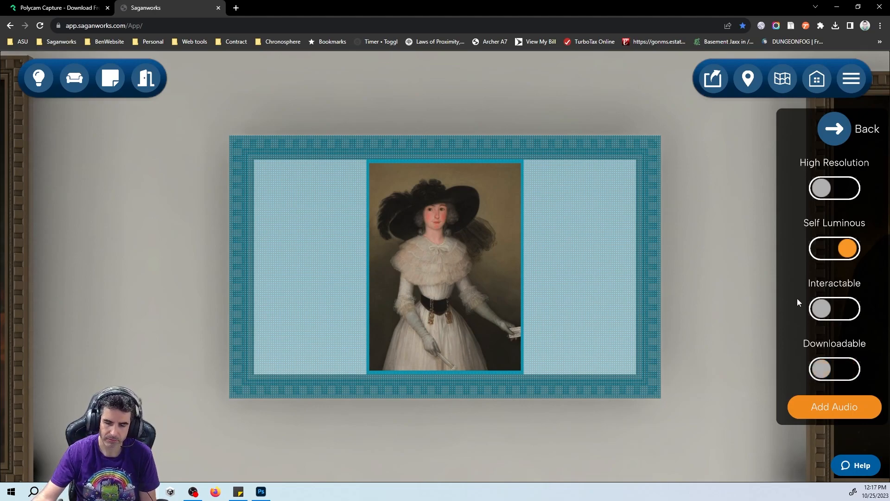
Add the "Blinds Mans Bluff" audio to the portrait of the woman in the black hat.
{"action": "left_click", "coordinate": [824, 410]}
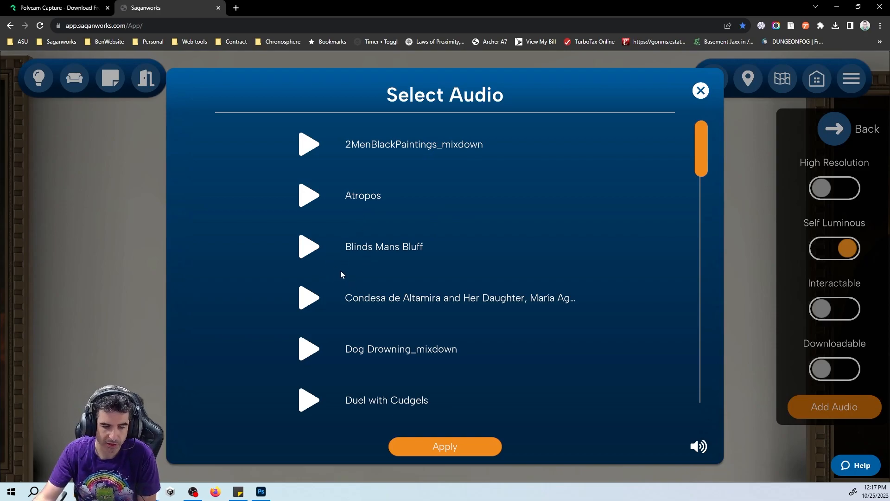
{"action": "left_click", "coordinate": [389, 251]}
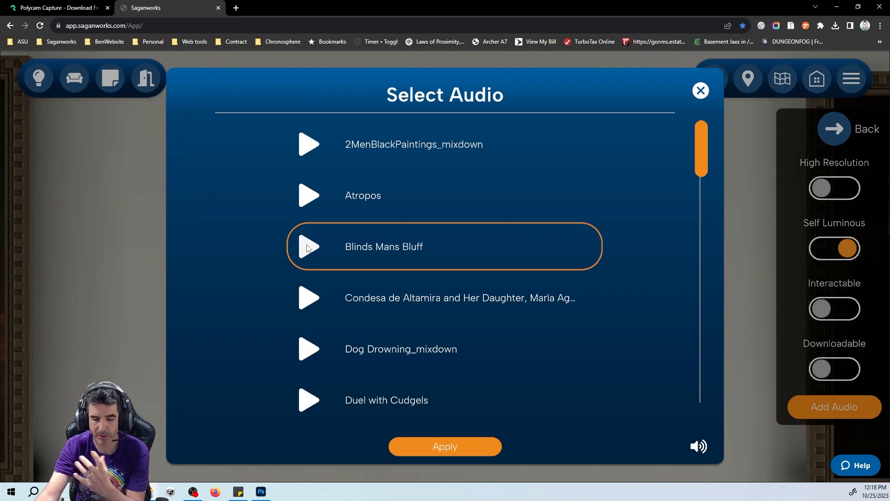
{"action": "left_click", "coordinate": [442, 446]}
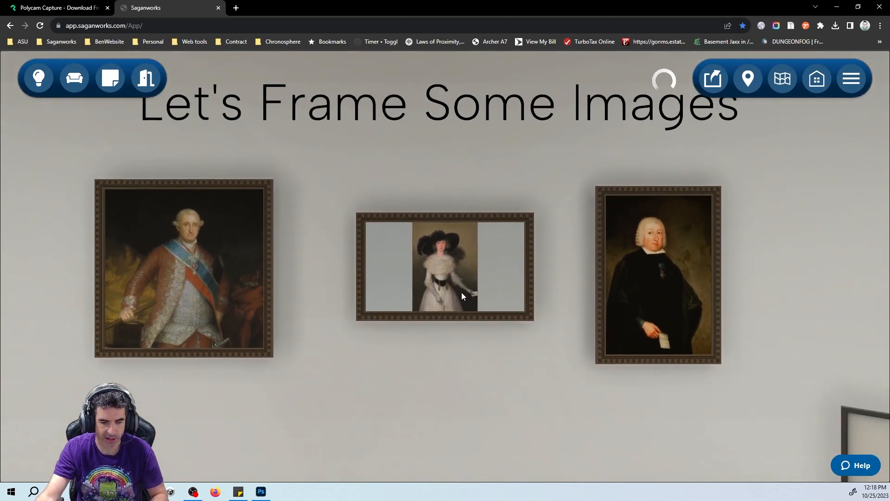
View the woman's portrait enlarged, play and stop its attached audio, and return to the gallery.
{"action": "left_click", "coordinate": [461, 294]}
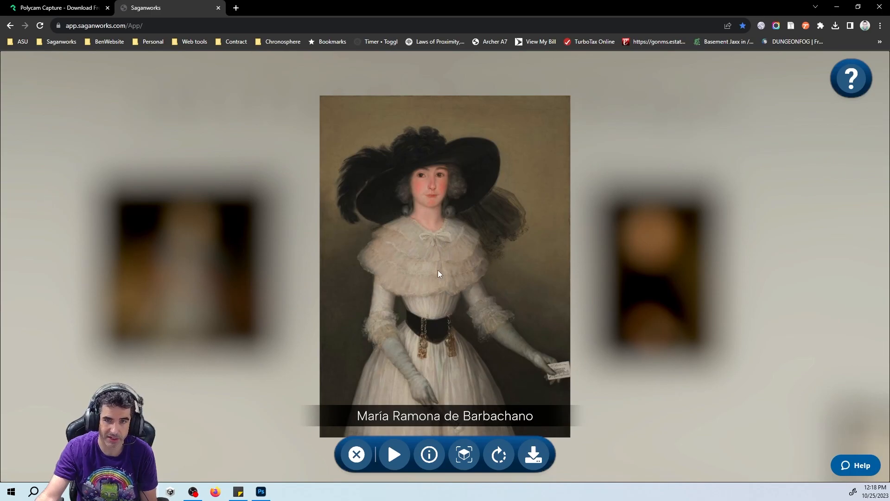
{"action": "left_click", "coordinate": [391, 454]}
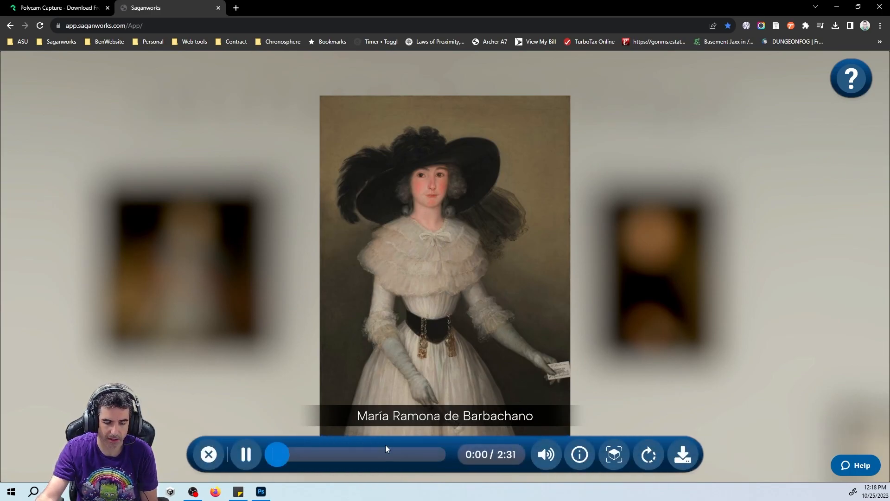
{"action": "left_click", "coordinate": [245, 463]}
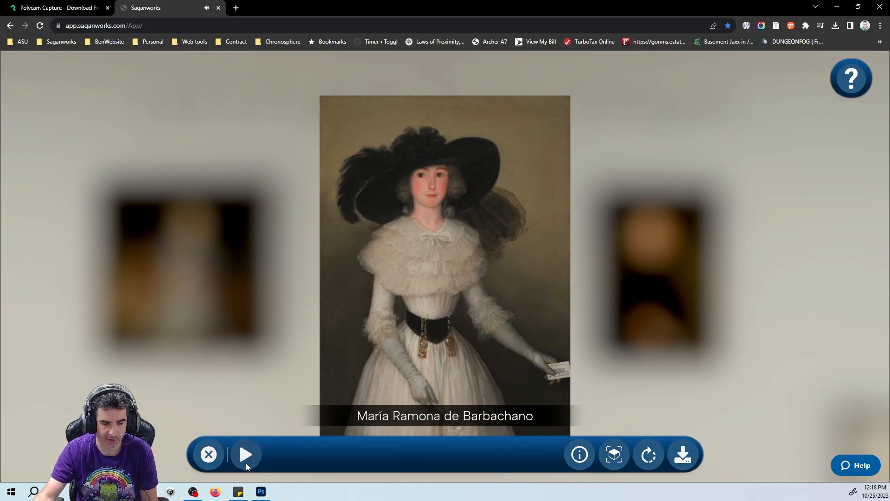
{"action": "left_click", "coordinate": [274, 361]}
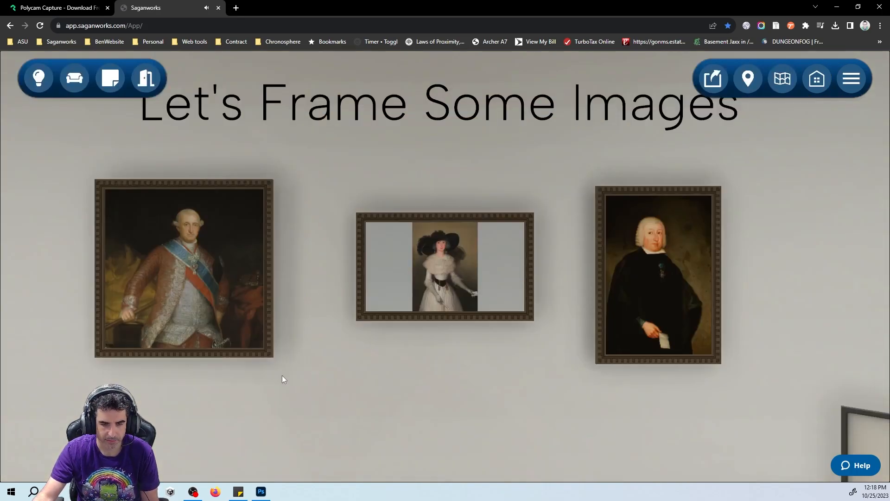
Remove the attached audio from the portrait in the wide horizontal frame and finish editing the frame.
{"action": "left_click", "coordinate": [446, 298]}
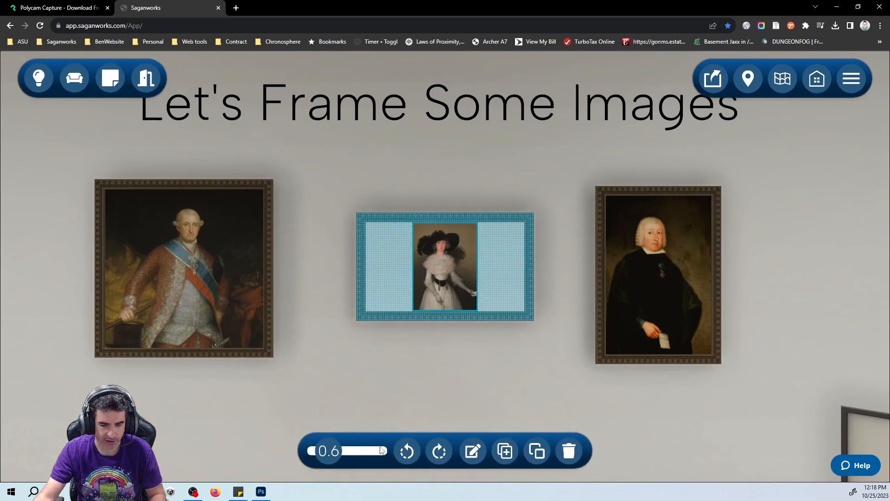
{"action": "left_click", "coordinate": [472, 450]}
{"action": "left_click", "coordinate": [396, 453]}
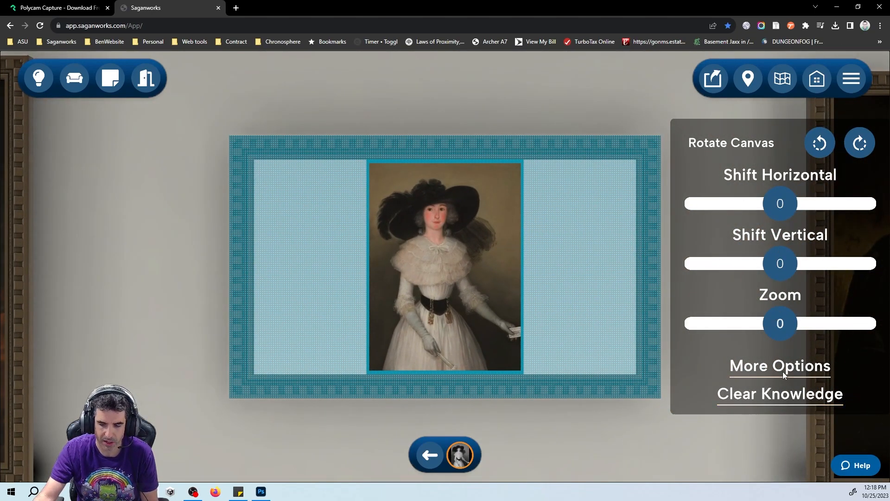
{"action": "left_click", "coordinate": [783, 368]}
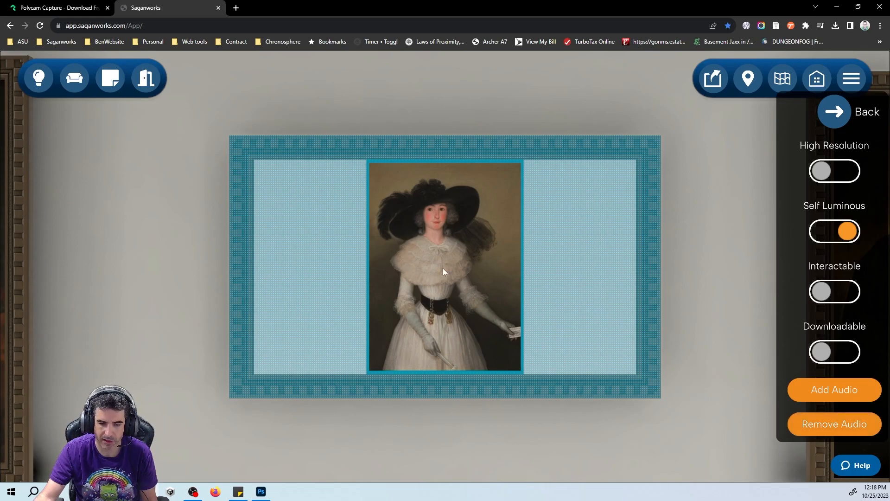
{"action": "left_click", "coordinate": [839, 428]}
{"action": "left_click", "coordinate": [730, 416]}
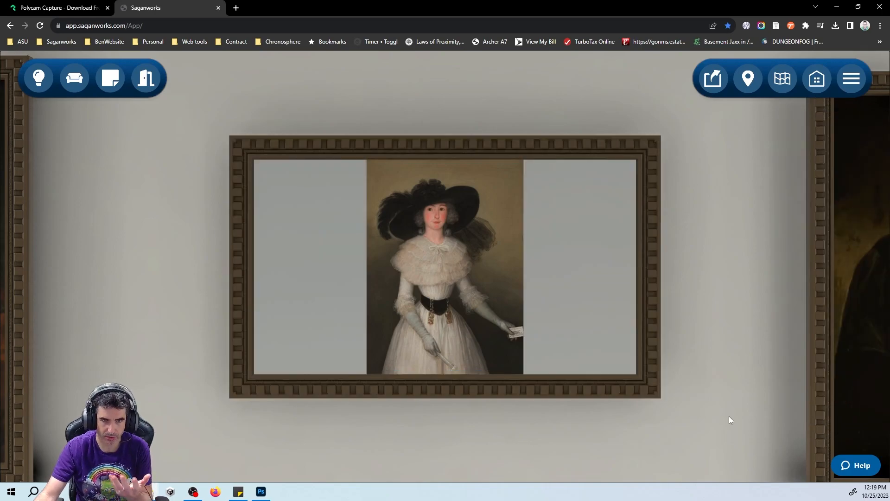
Clear the knowledge item from the wide horizontal frame's canvas and finish editing the frame.
{"action": "left_click", "coordinate": [472, 332]}
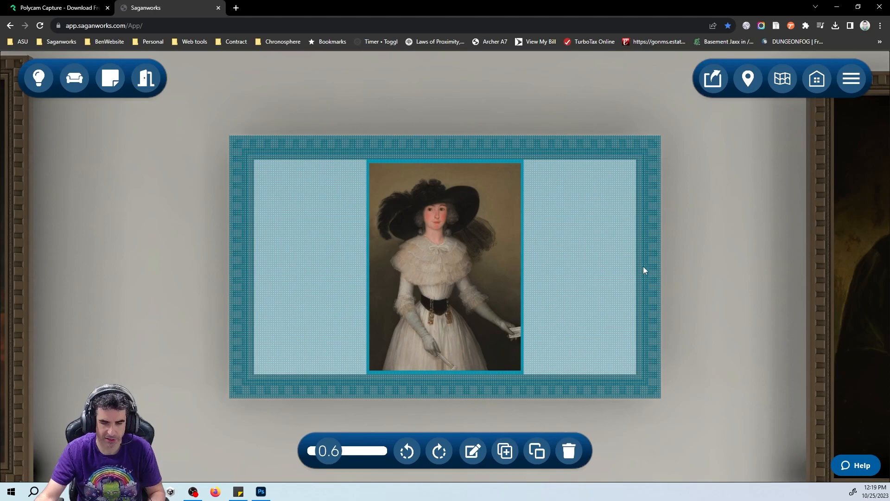
{"action": "left_click", "coordinate": [686, 269]}
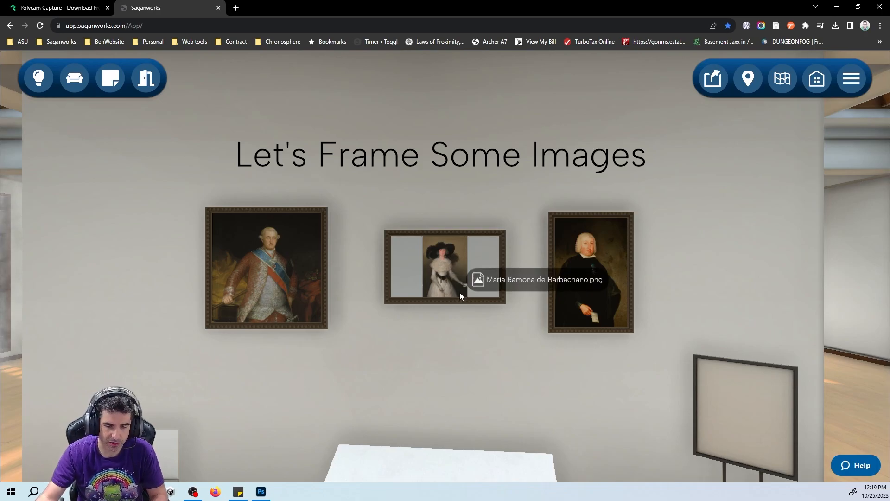
{"action": "left_click", "coordinate": [444, 271]}
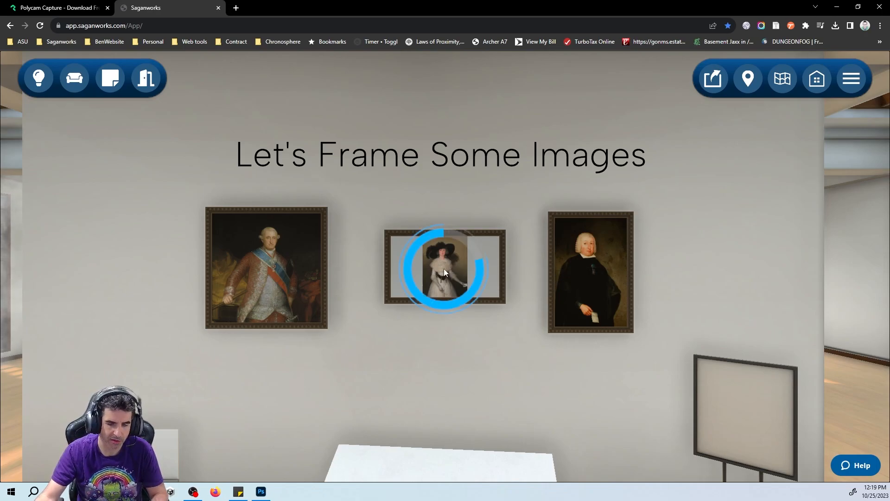
{"action": "left_click_drag", "start_coordinate": [444, 269], "coordinate": [444, 270]}
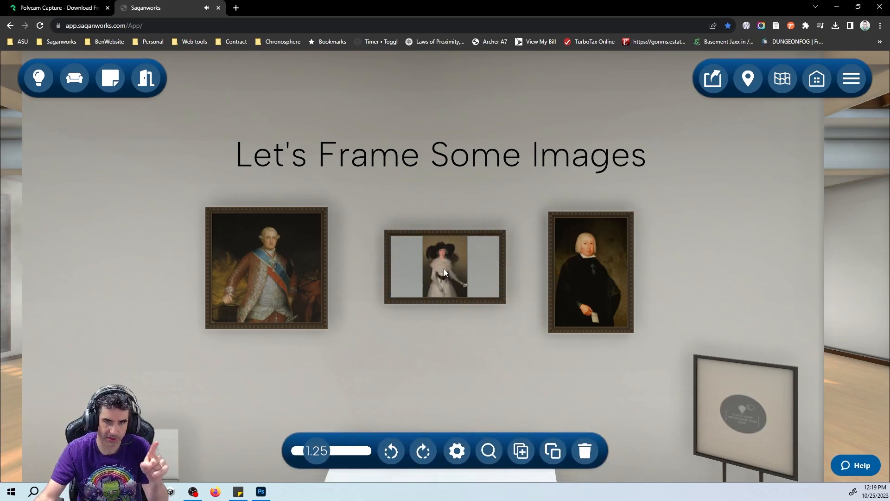
{"action": "mouse_move", "coordinate": [443, 269]}
{"action": "left_mouse_down"}
{"action": "mouse_move", "coordinate": [455, 351]}
{"action": "mouse_move", "coordinate": [427, 360]}
{"action": "mouse_move", "coordinate": [454, 365]}
{"action": "mouse_move", "coordinate": [463, 344]}
{"action": "mouse_move", "coordinate": [452, 271]}
{"action": "left_mouse_up"}
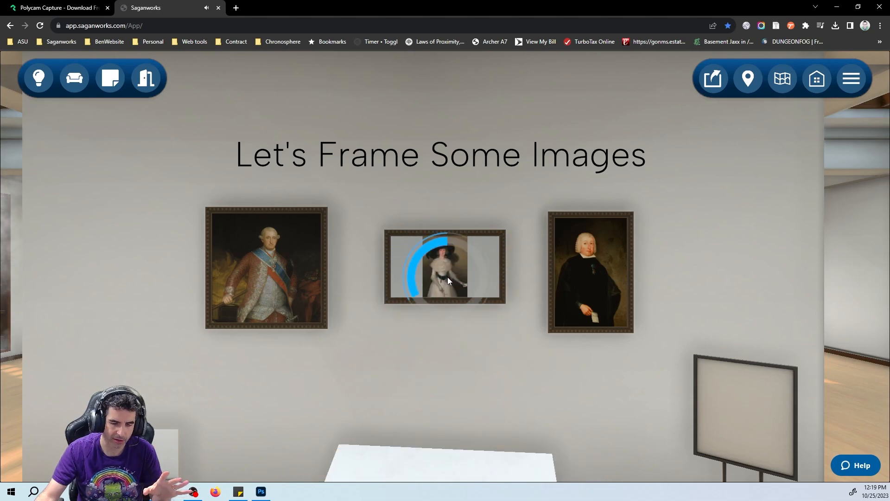
{"action": "left_click", "coordinate": [408, 455]}
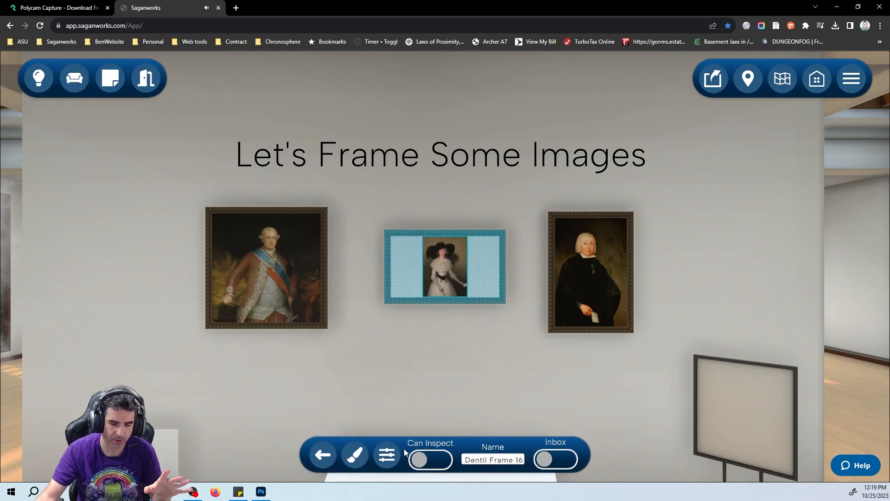
{"action": "left_click", "coordinate": [388, 455]}
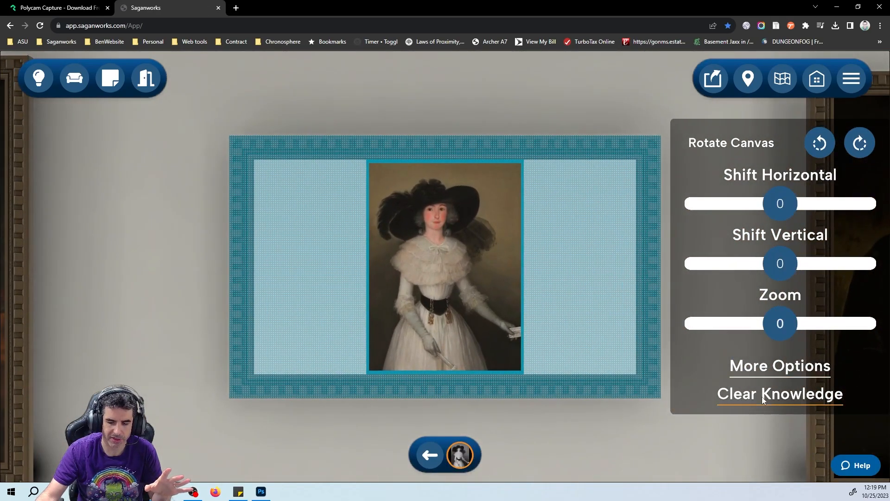
{"action": "left_click", "coordinate": [763, 398]}
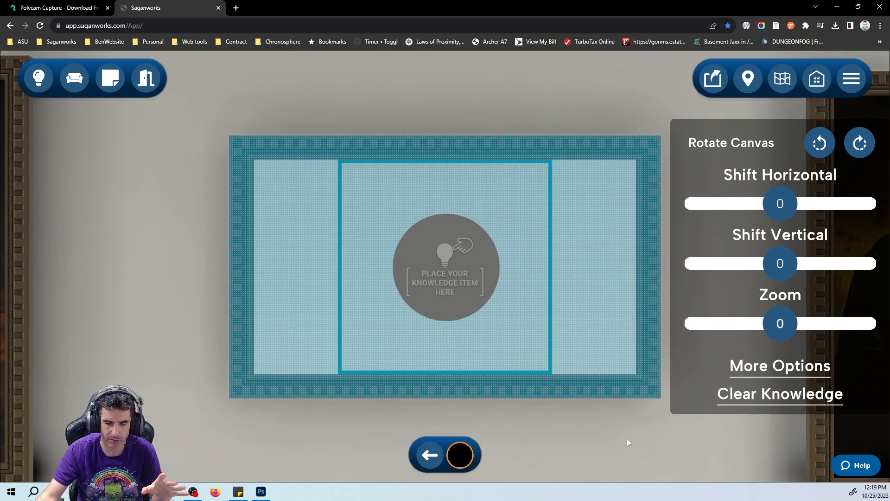
{"action": "left_click", "coordinate": [592, 439]}
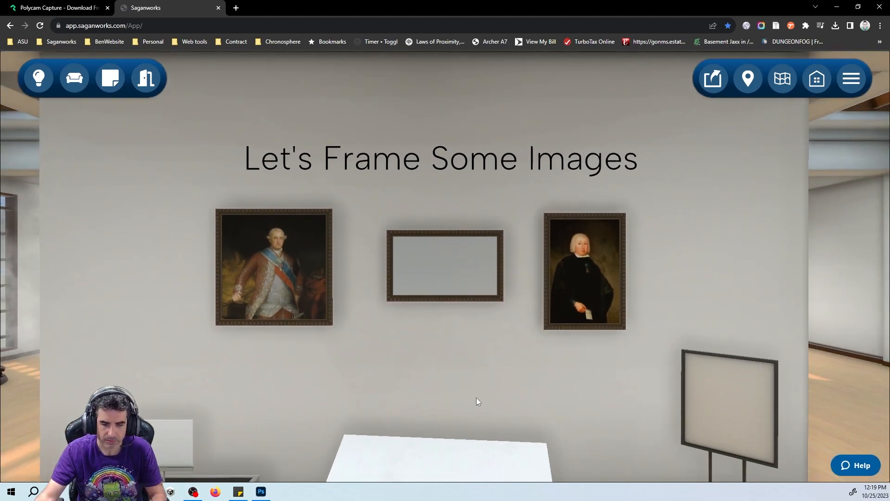
Reposition the white slanted display table in front of the wall, adjust its rotation in both directions, and deselect it.
{"action": "left_click_drag", "start_coordinate": [477, 397], "coordinate": [512, 419]}
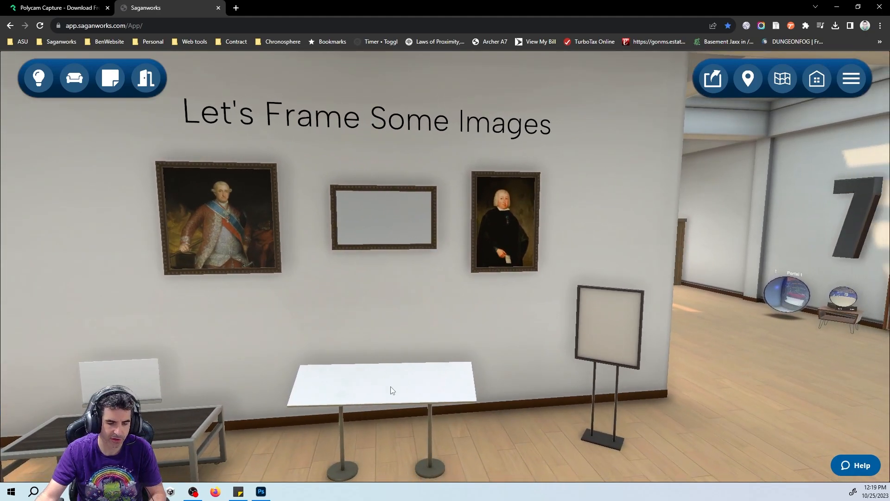
{"action": "left_click_drag", "start_coordinate": [392, 390], "coordinate": [399, 376]}
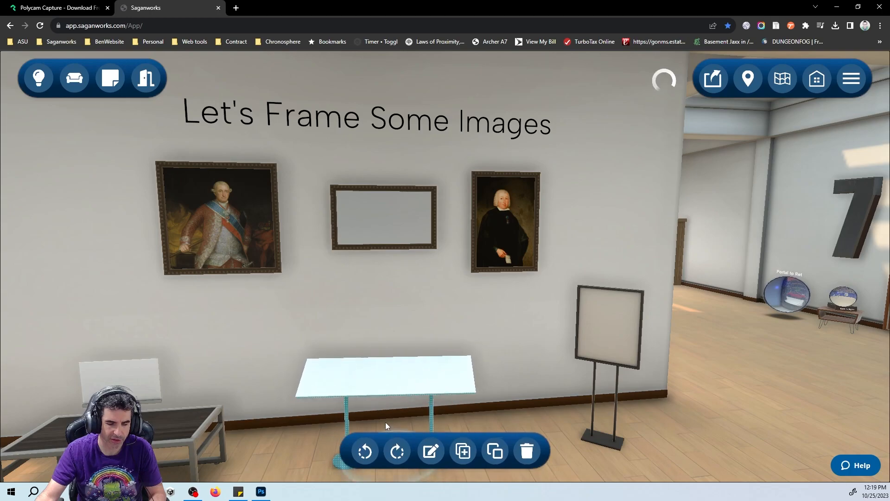
{"action": "left_click", "coordinate": [363, 451]}
{"action": "left_click", "coordinate": [400, 450]}
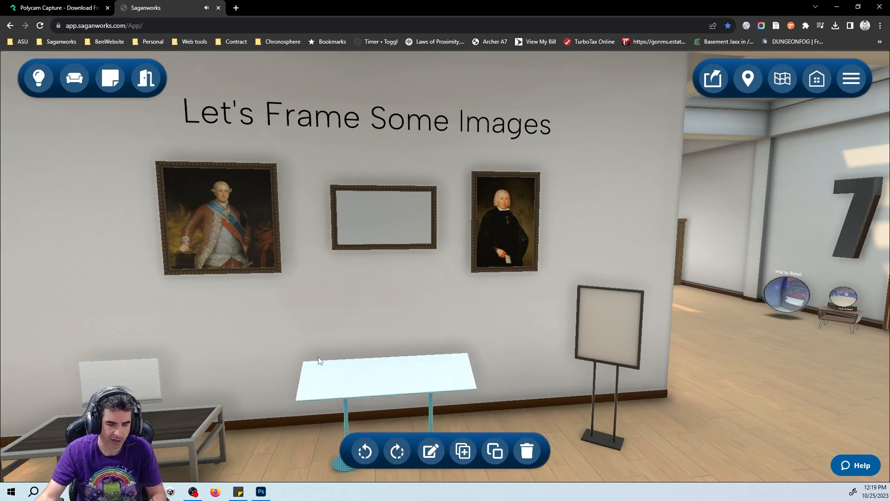
{"action": "left_click", "coordinate": [318, 327]}
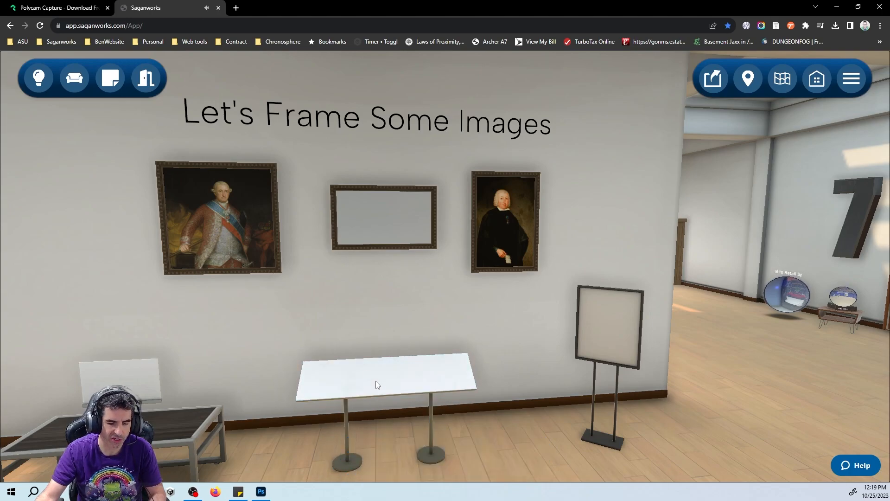
Place the "Saint Ignatius of Loyola" image on the display table, scale it to 0.15 and move it to the table's left end.
{"action": "left_click", "coordinate": [40, 79]}
{"action": "left_click_drag", "start_coordinate": [146, 201], "coordinate": [364, 383]}
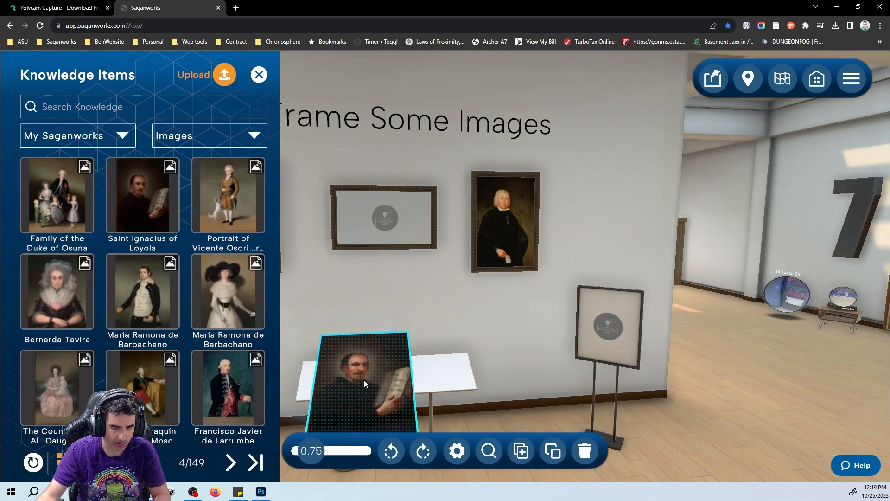
{"action": "left_click_drag", "start_coordinate": [307, 450], "coordinate": [301, 458]}
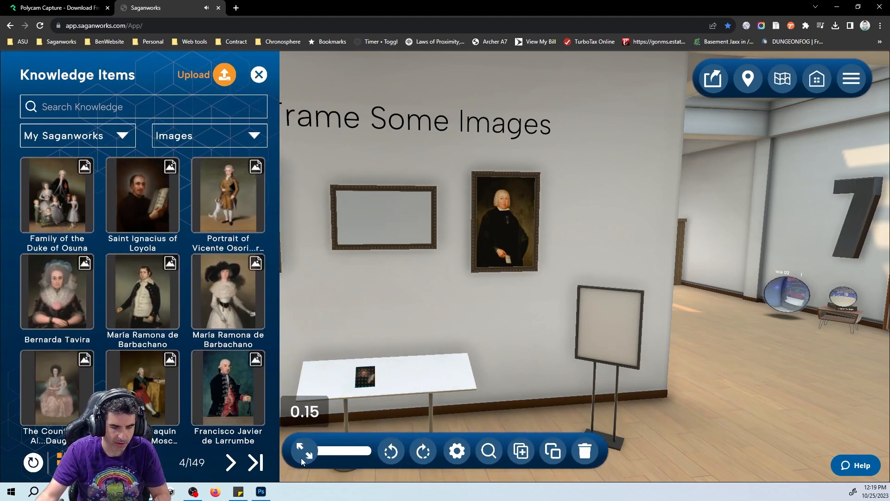
{"action": "left_click_drag", "start_coordinate": [361, 383], "coordinate": [319, 380]}
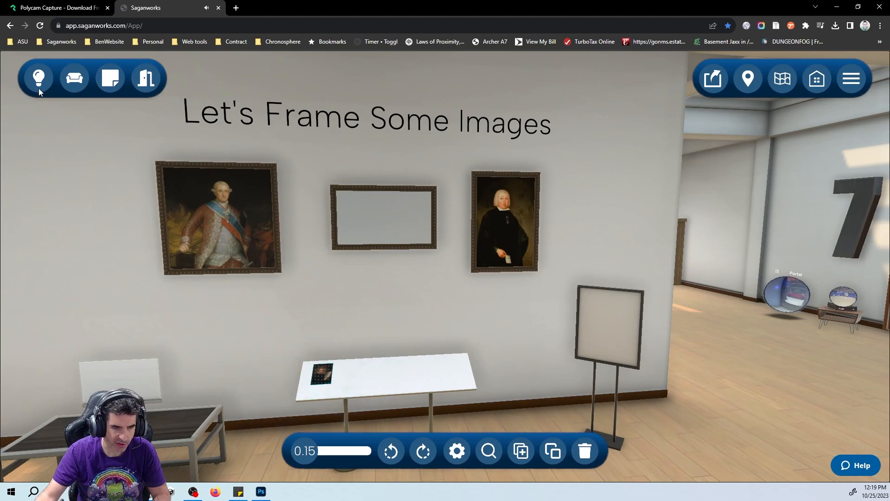
Place the image of the woman in the black hat on the table at scale 0.15, beside the Saint Ignatius image.
{"action": "left_click", "coordinate": [39, 80]}
{"action": "left_click_drag", "start_coordinate": [211, 299], "coordinate": [399, 379]}
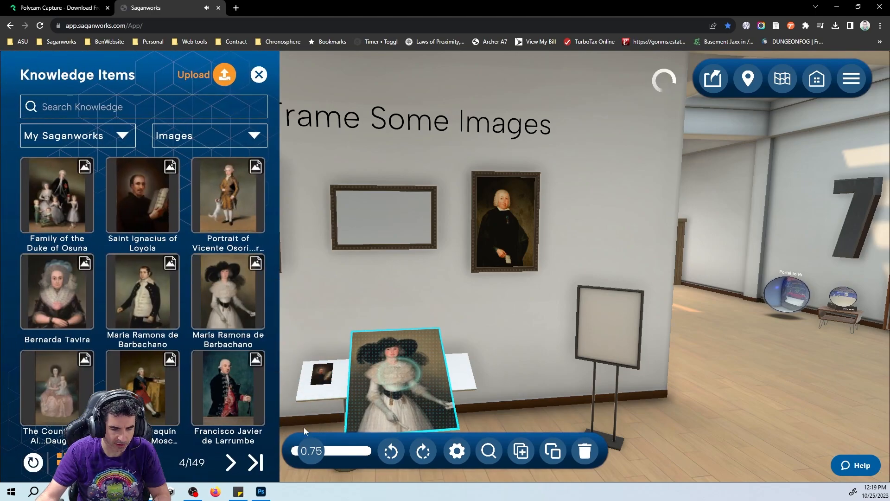
{"action": "left_click_drag", "start_coordinate": [306, 452], "coordinate": [314, 446]}
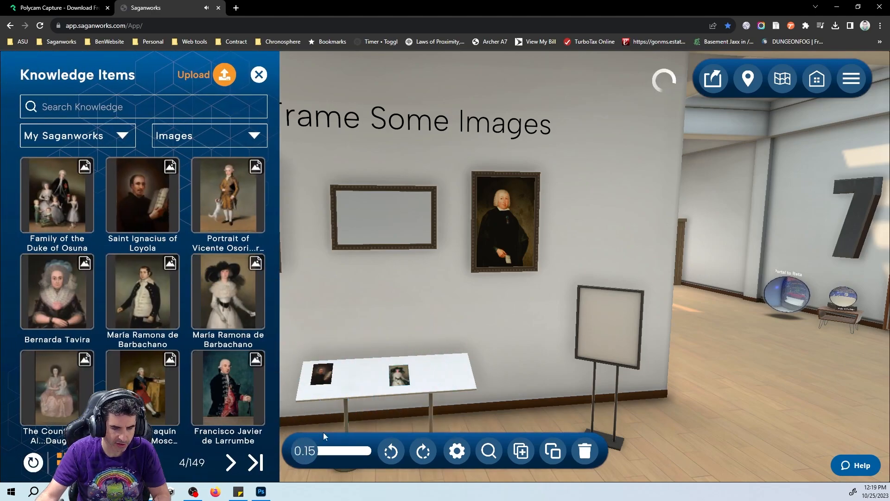
{"action": "left_click_drag", "start_coordinate": [402, 375], "coordinate": [348, 374]}
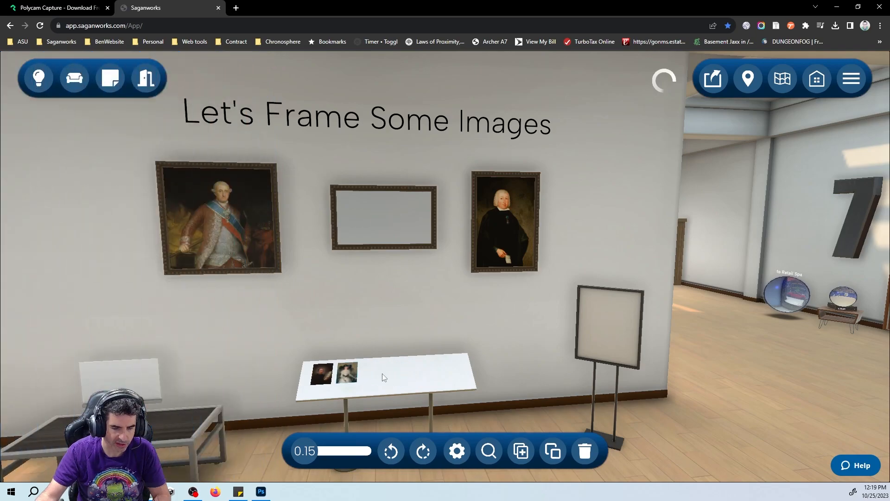
Spread the two table images apart, with the woman's portrait right of the table's centre and Saint Ignatius nearer the left edge.
{"action": "right_click_drag", "start_coordinate": [500, 363], "coordinate": [461, 400]}
{"action": "key", "text": "w"}
{"action": "key", "text": "w"}
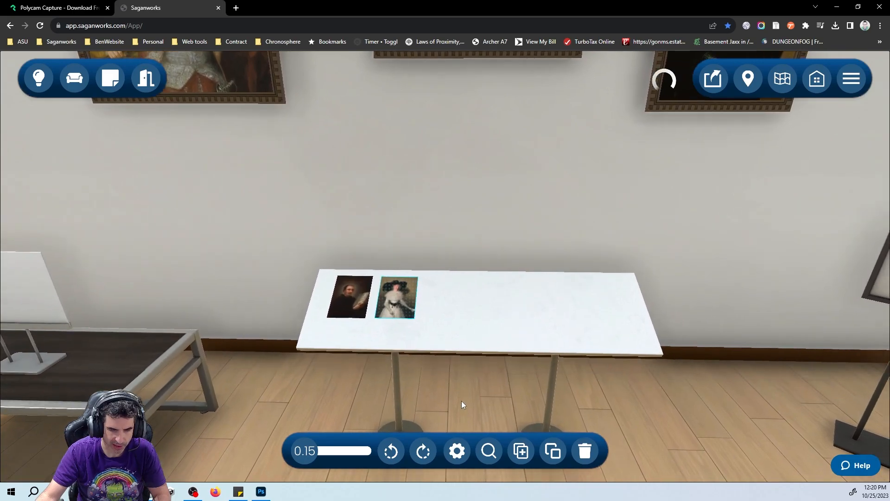
{"action": "left_click_drag", "start_coordinate": [399, 306], "coordinate": [515, 312]}
{"action": "left_click_drag", "start_coordinate": [333, 307], "coordinate": [326, 307]}
{"action": "left_click_drag", "start_coordinate": [509, 309], "coordinate": [497, 309]}
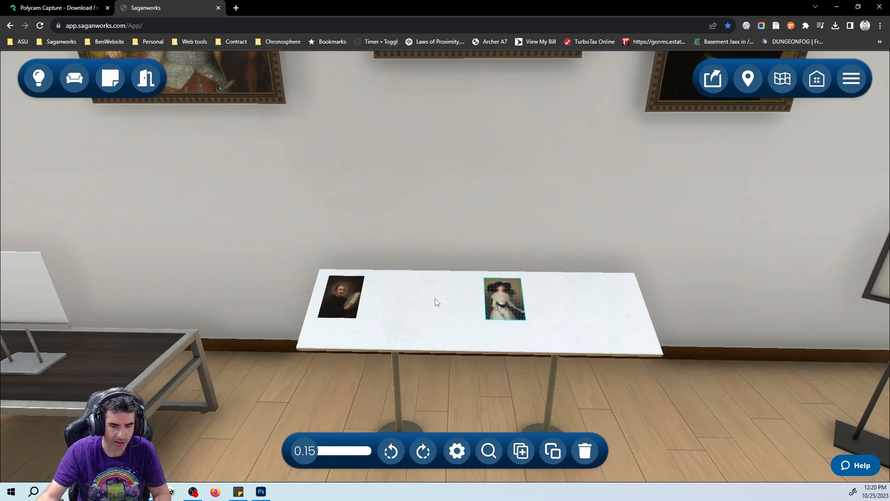
Move the "Faces of a New Nation" text panel from the blue display wall to the table between the images, scaled to 0.25.
{"action": "left_click", "coordinate": [40, 78]}
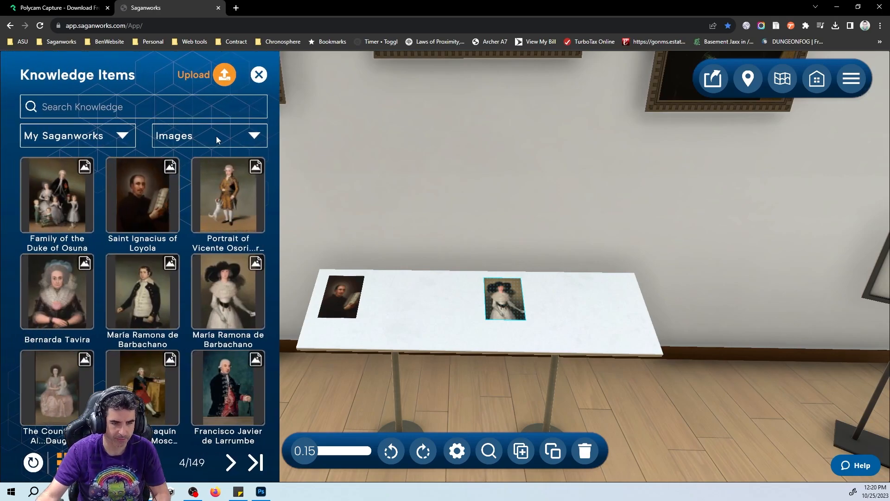
{"action": "left_click", "coordinate": [443, 217]}
{"action": "left_click_drag", "start_coordinate": [330, 402], "coordinate": [139, 339]}
{"action": "left_click", "coordinate": [184, 261]}
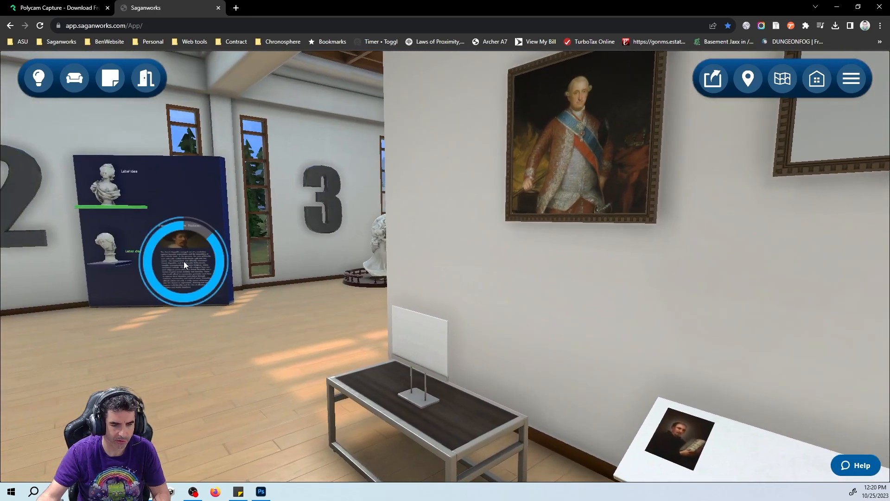
{"action": "left_click_drag", "start_coordinate": [199, 282], "coordinate": [717, 326]}
{"action": "left_click_drag", "start_coordinate": [325, 451], "coordinate": [299, 450]}
{"action": "left_click_drag", "start_coordinate": [682, 317], "coordinate": [641, 305]}
{"action": "left_click", "coordinate": [458, 383]}
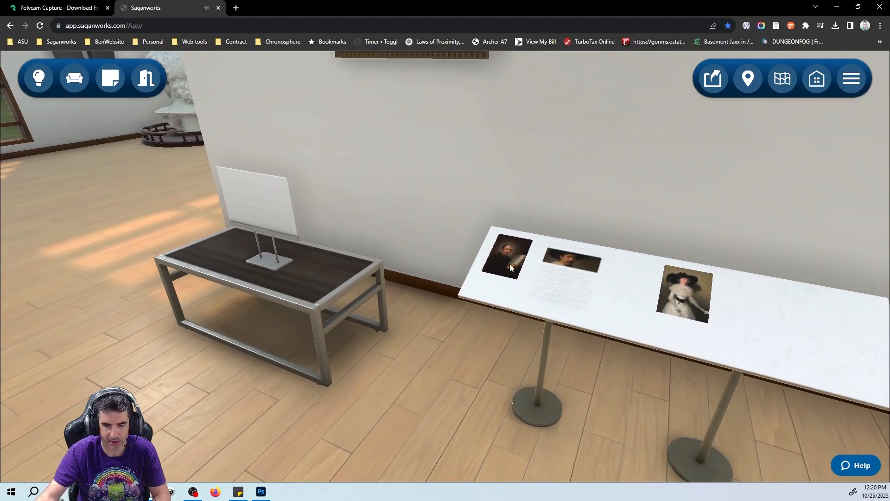
Delete the Saint Ignatius image from the table and move the text panel into its place at the left end.
{"action": "left_click", "coordinate": [510, 263]}
{"action": "key", "text": "Delete"}
{"action": "left_click", "coordinate": [566, 280]}
{"action": "left_click_drag", "start_coordinate": [544, 276], "coordinate": [511, 268]}
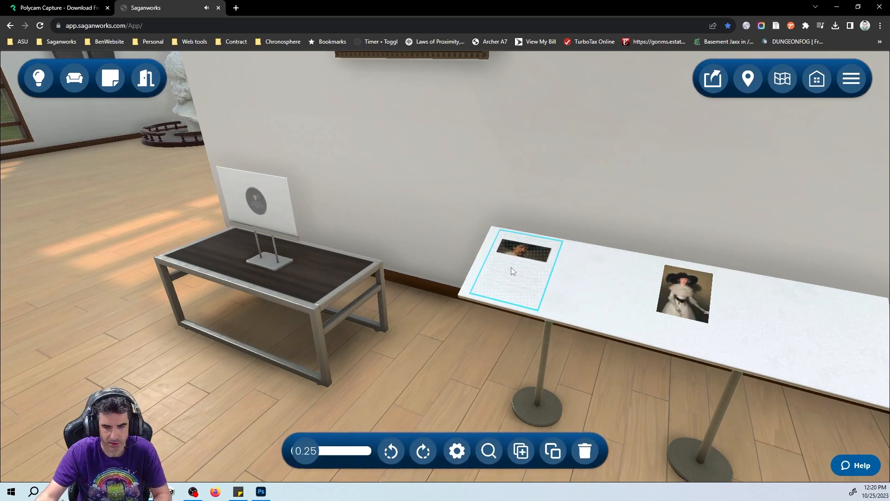
Recolour the display table's white top with the navy blue swatch and finish editing the table.
{"action": "left_click", "coordinate": [586, 287]}
{"action": "left_click", "coordinate": [431, 452]}
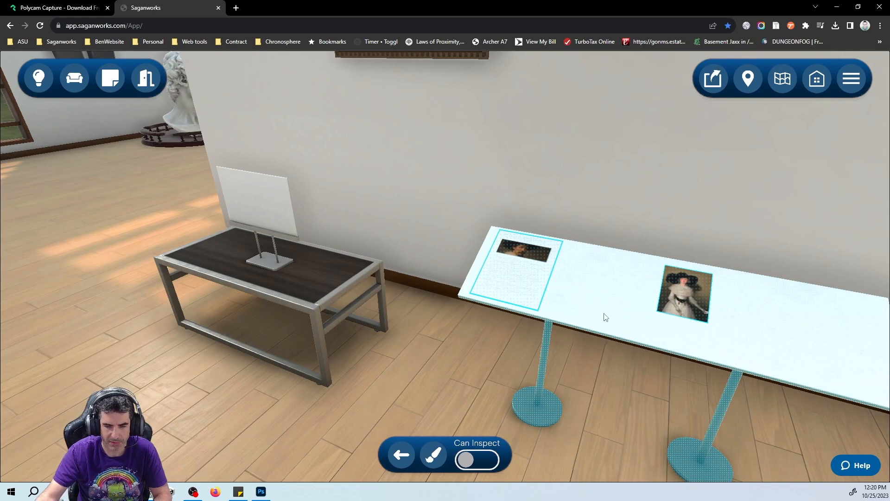
{"action": "left_click", "coordinate": [439, 458]}
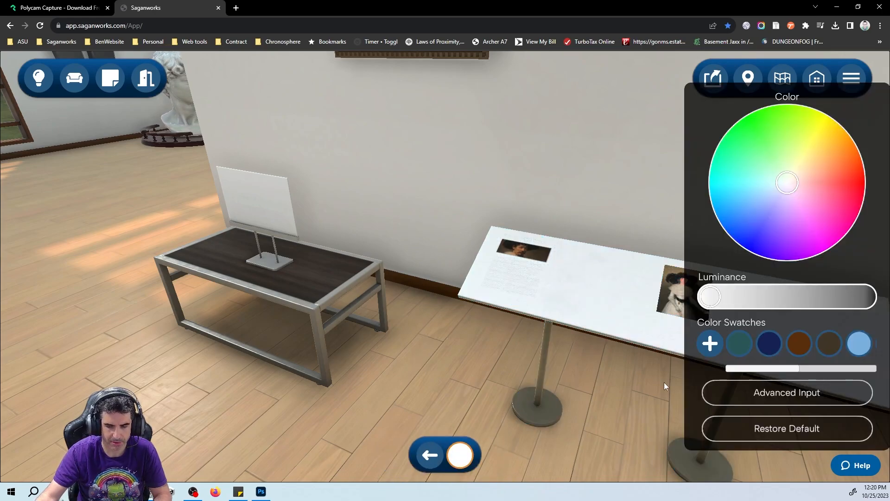
{"action": "left_click", "coordinate": [770, 344]}
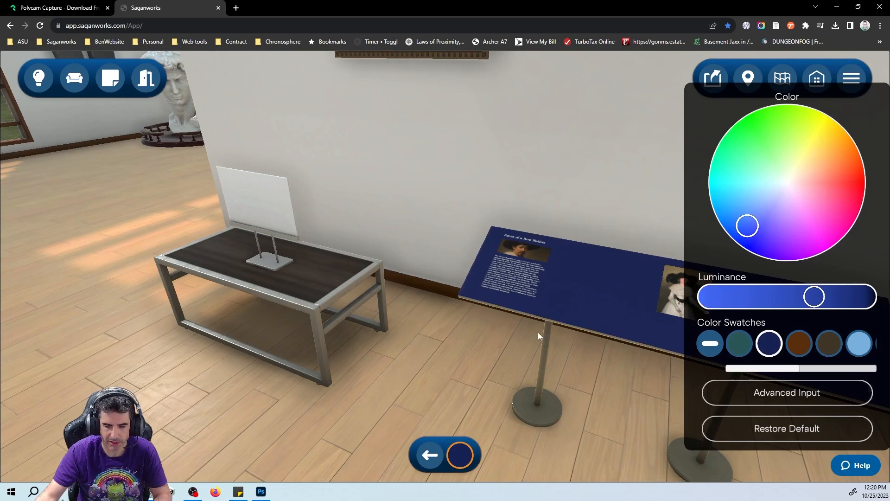
{"action": "left_click", "coordinate": [413, 417]}
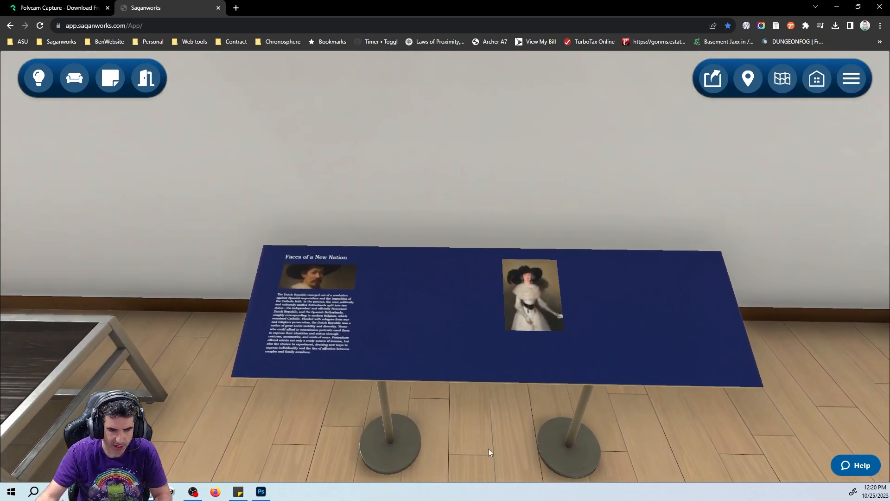
Move the portrait of the woman in the black hat directly beside the "Faces of a New Nation" text panel.
{"action": "left_click", "coordinate": [488, 458]}
{"action": "left_click", "coordinate": [468, 421]}
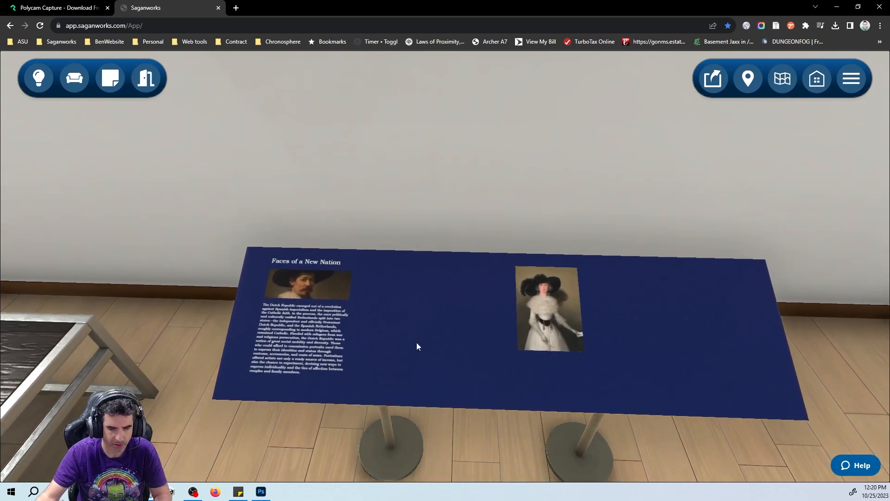
{"action": "left_click", "coordinate": [414, 408]}
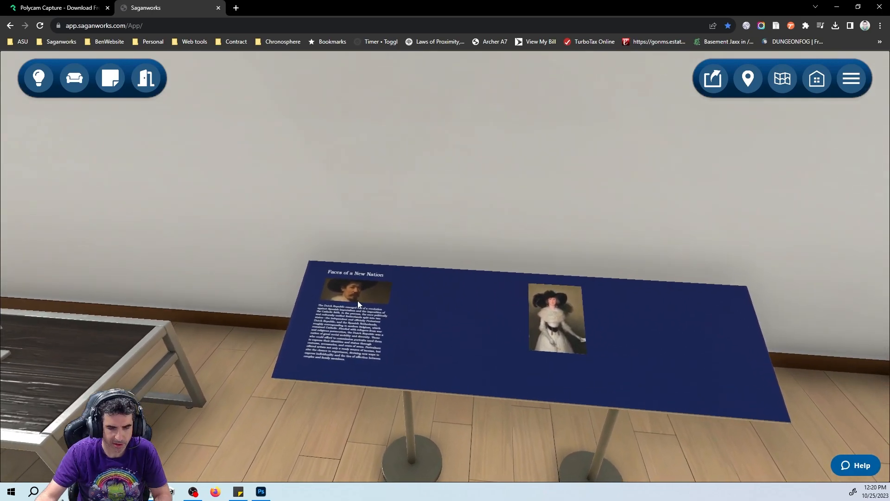
{"action": "left_click_drag", "start_coordinate": [573, 321], "coordinate": [441, 311]}
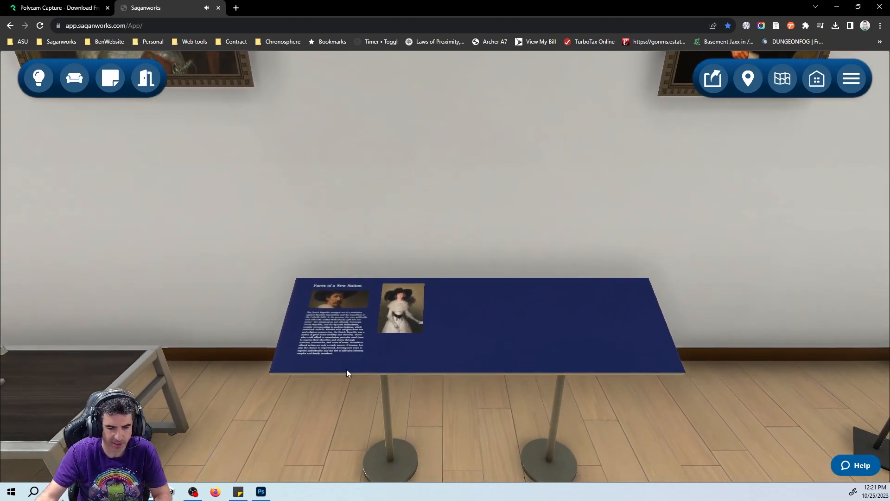
Go to the "Let's Customize!" seating area and recolour the cushions of the armchair left of the sofa to a pinkish off-white.
{"action": "left_click_drag", "start_coordinate": [310, 437], "coordinate": [322, 349]}
{"action": "key", "text": "s"}
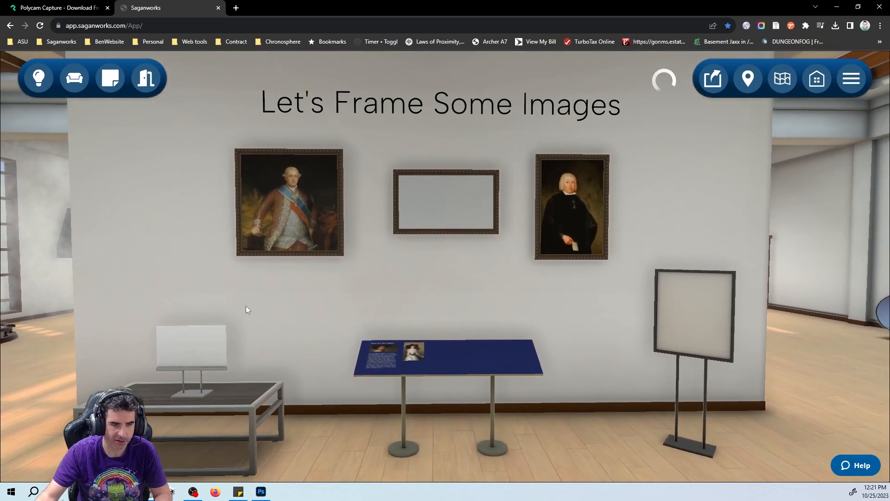
{"action": "left_click_drag", "start_coordinate": [238, 308], "coordinate": [613, 351]}
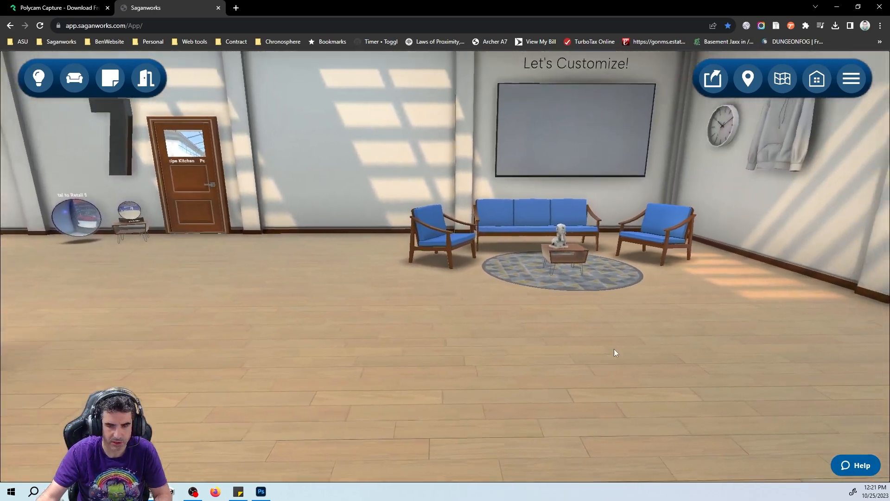
{"action": "left_click", "coordinate": [503, 397]}
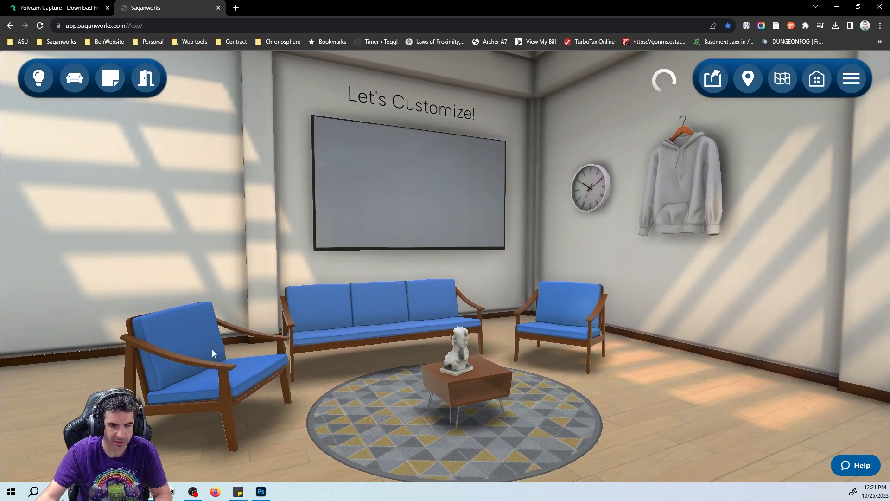
{"action": "left_click", "coordinate": [176, 328]}
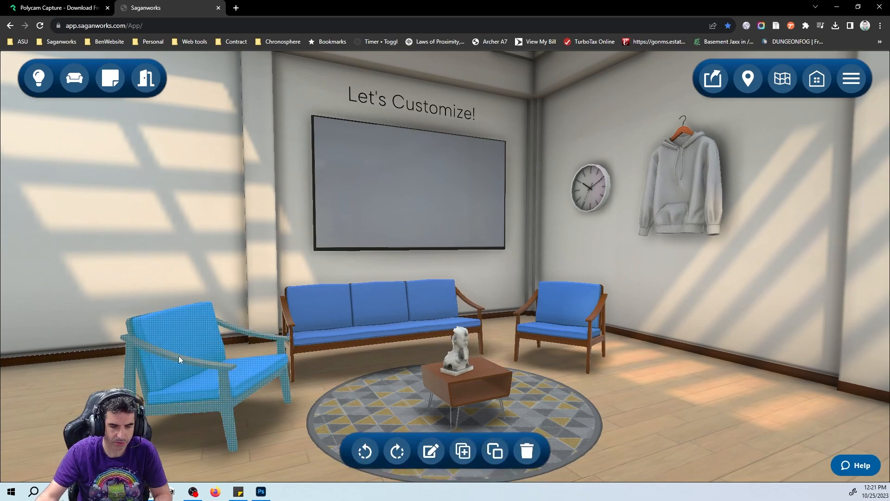
{"action": "left_click", "coordinate": [434, 460]}
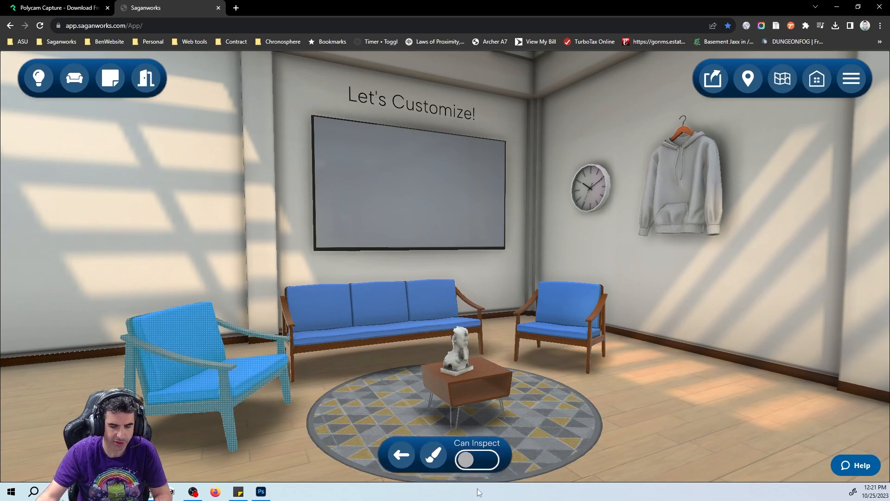
{"action": "left_click", "coordinate": [436, 459]}
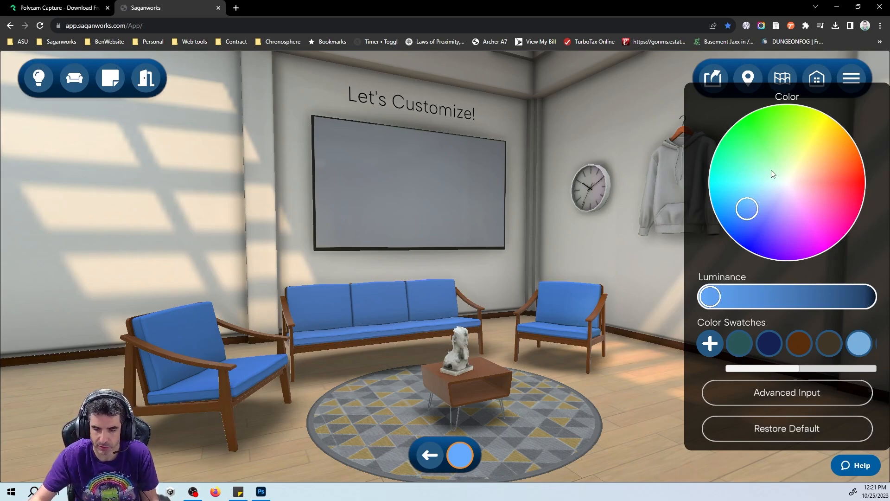
{"action": "left_click_drag", "start_coordinate": [747, 208], "coordinate": [792, 187]}
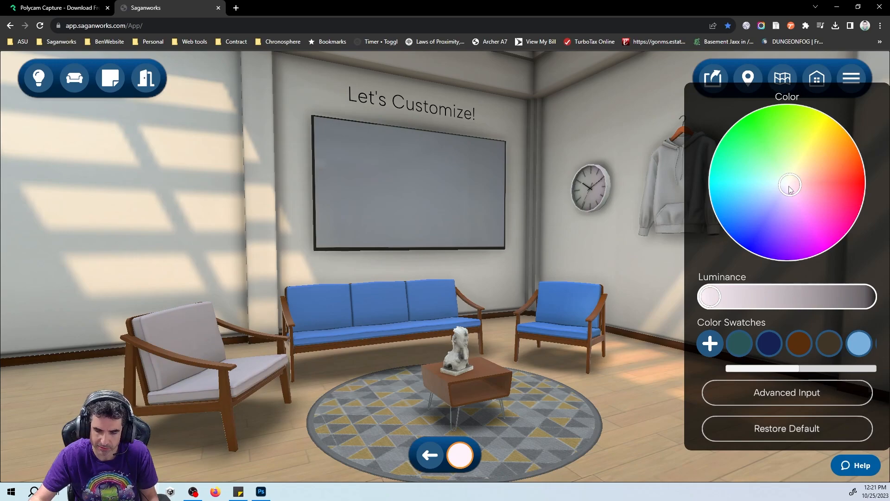
Examine the armchair colour's RGB, HSV and hex fields and return to the colour wheel.
{"action": "left_click", "coordinate": [792, 399]}
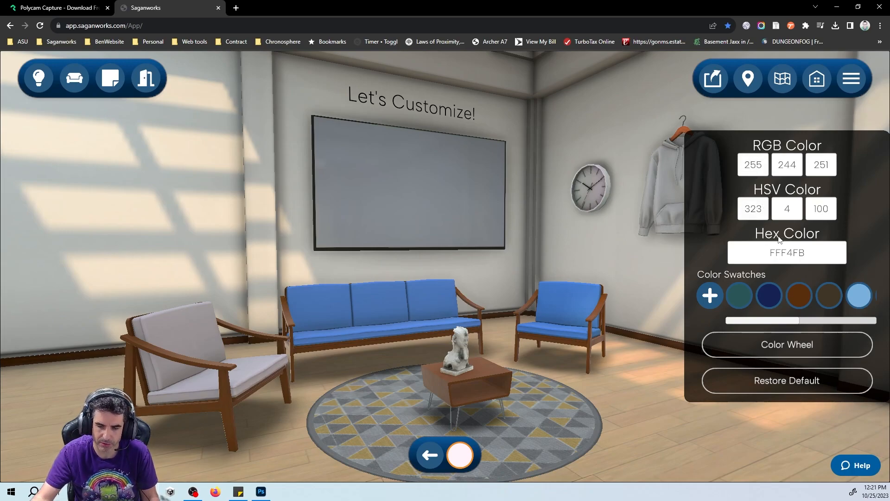
{"action": "mouse_move", "coordinate": [762, 320]}
{"action": "left_mouse_down"}
{"action": "mouse_move", "coordinate": [848, 321]}
{"action": "mouse_move", "coordinate": [752, 325]}
{"action": "left_mouse_up"}
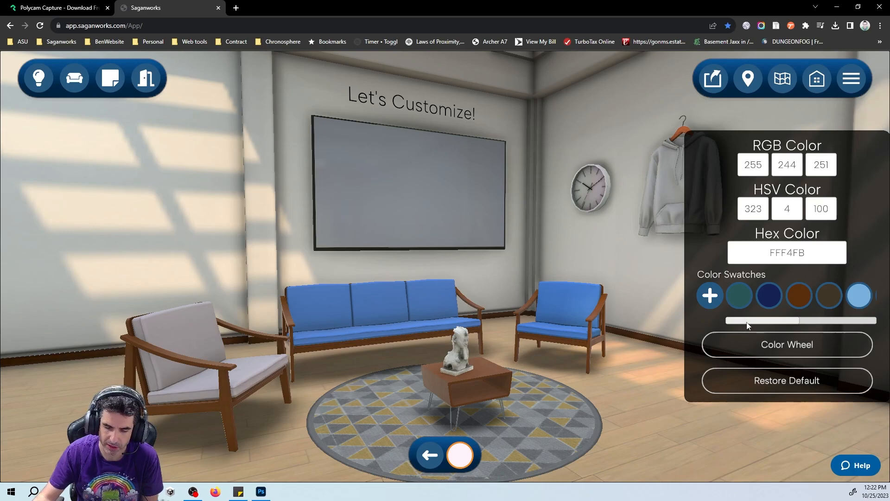
{"action": "left_click", "coordinate": [773, 346]}
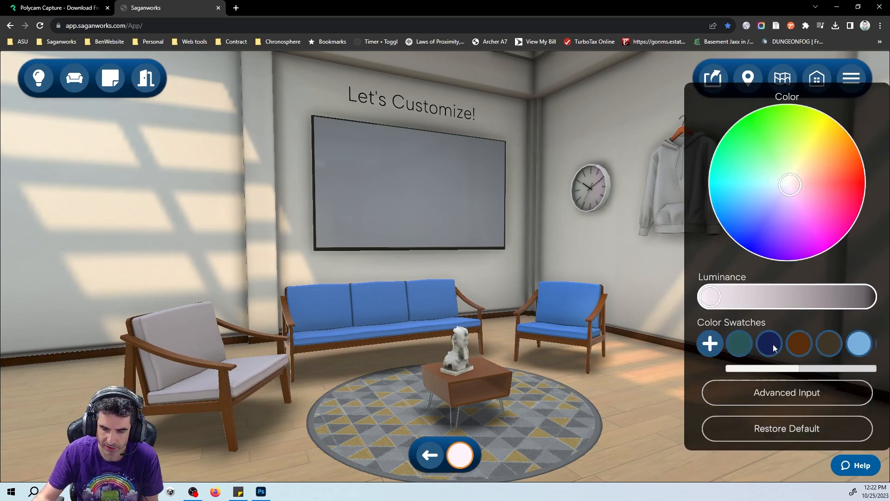
Try other hues and luminance levels on the armchair's cushions and settle on a dark red.
{"action": "left_click_drag", "start_coordinate": [777, 217], "coordinate": [747, 202]}
{"action": "left_click_drag", "start_coordinate": [710, 296], "coordinate": [808, 307]}
{"action": "left_click_drag", "start_coordinate": [821, 200], "coordinate": [845, 200]}
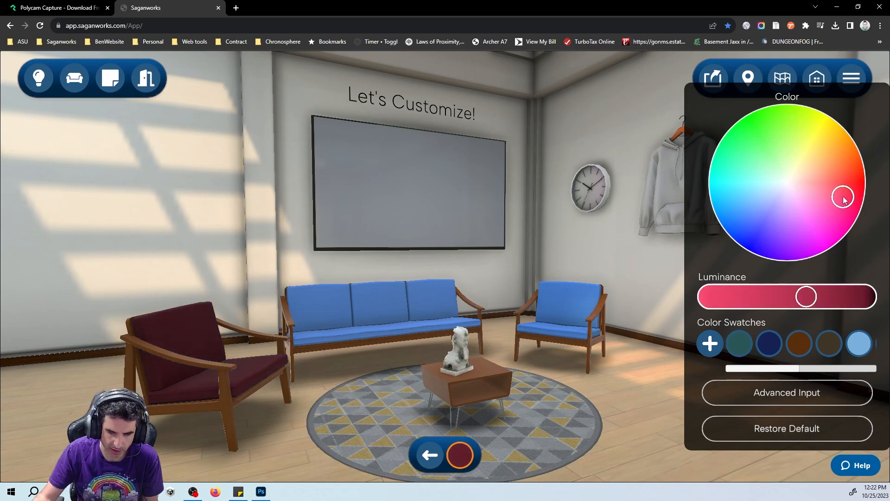
{"action": "mouse_move", "coordinate": [789, 290]}
{"action": "left_mouse_down"}
{"action": "mouse_move", "coordinate": [835, 297]}
{"action": "mouse_move", "coordinate": [758, 296]}
{"action": "mouse_move", "coordinate": [779, 296]}
{"action": "left_mouse_up"}
{"action": "left_click_drag", "start_coordinate": [844, 198], "coordinate": [858, 195]}
{"action": "left_click_drag", "start_coordinate": [782, 302], "coordinate": [800, 302]}
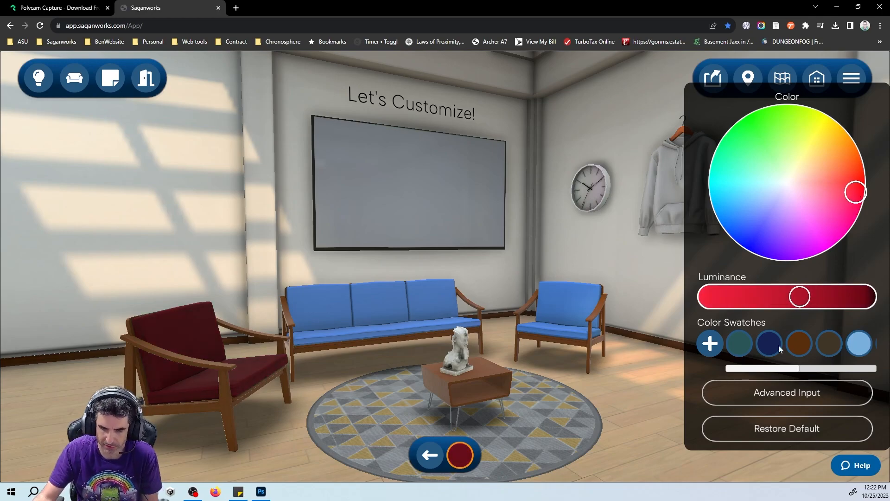
Save the dark red as a colour swatch and apply it to the sofa's cushions.
{"action": "left_click", "coordinate": [709, 344]}
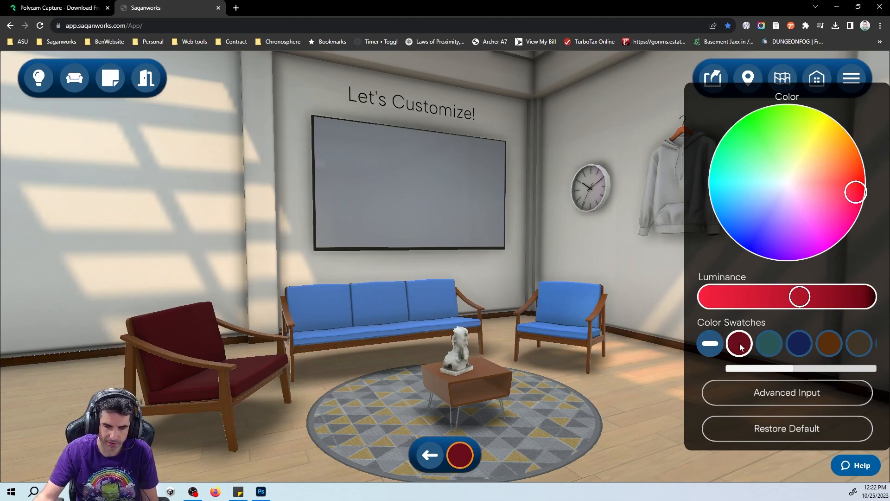
{"action": "left_click", "coordinate": [358, 322]}
{"action": "left_click", "coordinate": [428, 465]}
{"action": "left_click", "coordinate": [436, 455]}
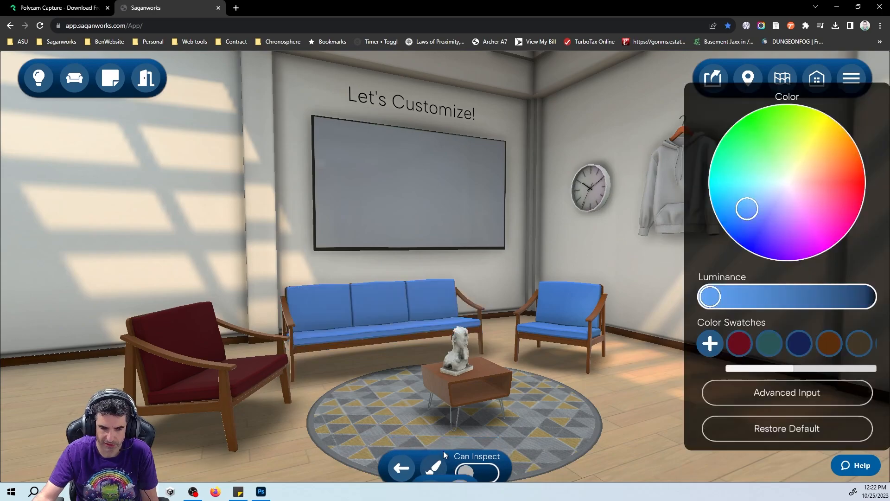
{"action": "left_click", "coordinate": [741, 344]}
Recolour the cushions of the armchair right of the sofa with the saved dark red swatch.
{"action": "left_click", "coordinate": [559, 320]}
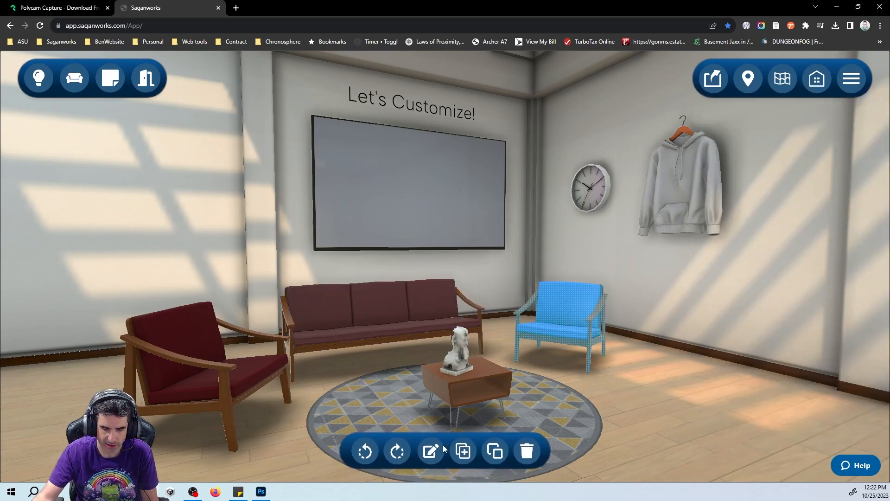
{"action": "left_click", "coordinate": [431, 450]}
{"action": "left_click", "coordinate": [438, 456]}
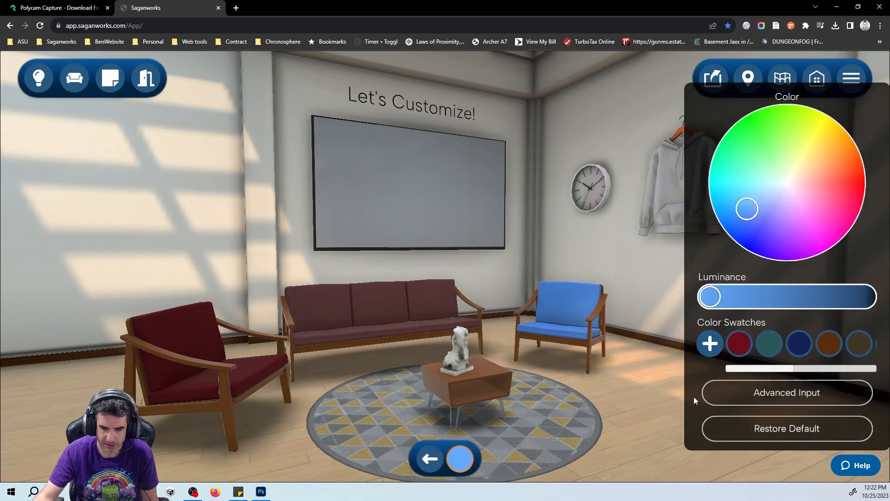
{"action": "left_click", "coordinate": [740, 344]}
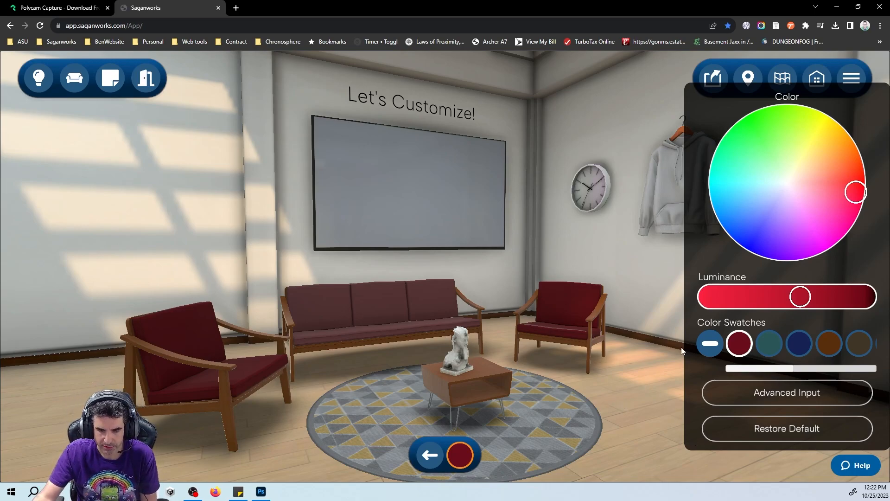
{"action": "left_click", "coordinate": [427, 446]}
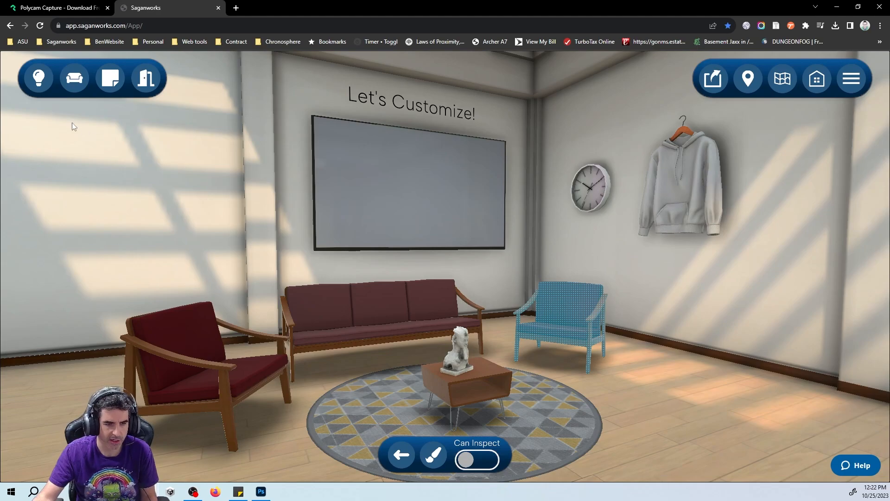
{"action": "left_click", "coordinate": [38, 78]}
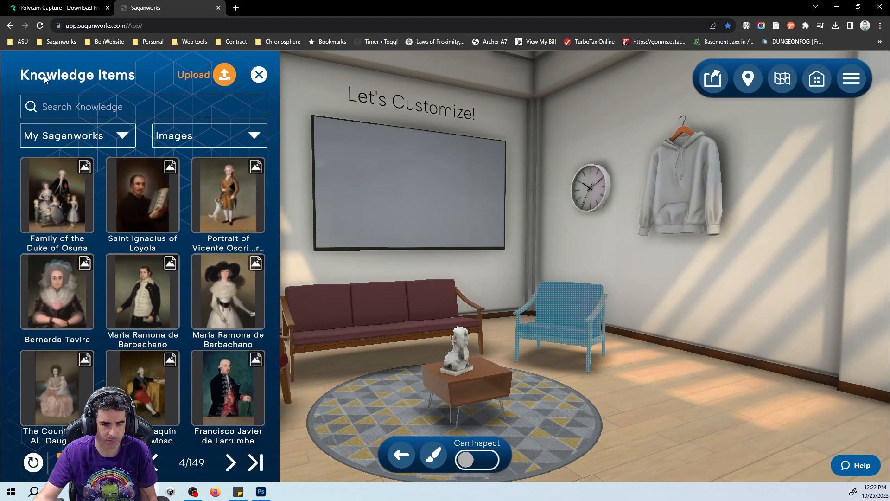
{"action": "left_click", "coordinate": [233, 136]}
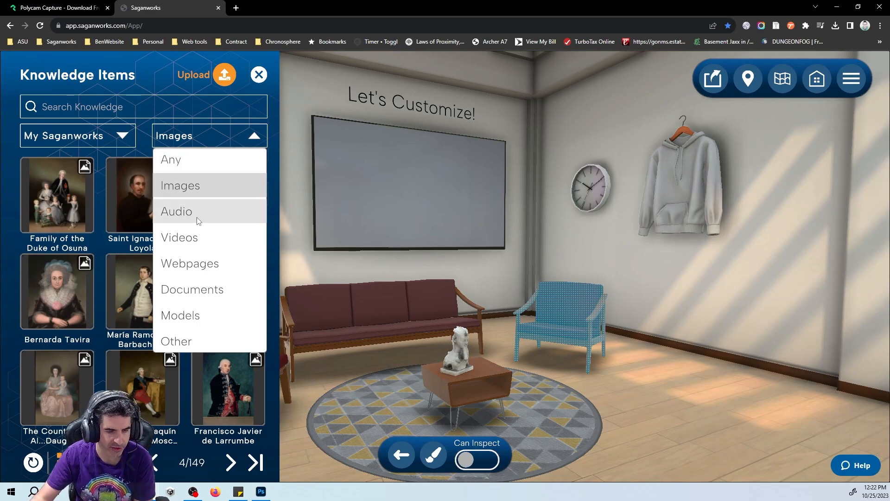
{"action": "left_click", "coordinate": [195, 240]}
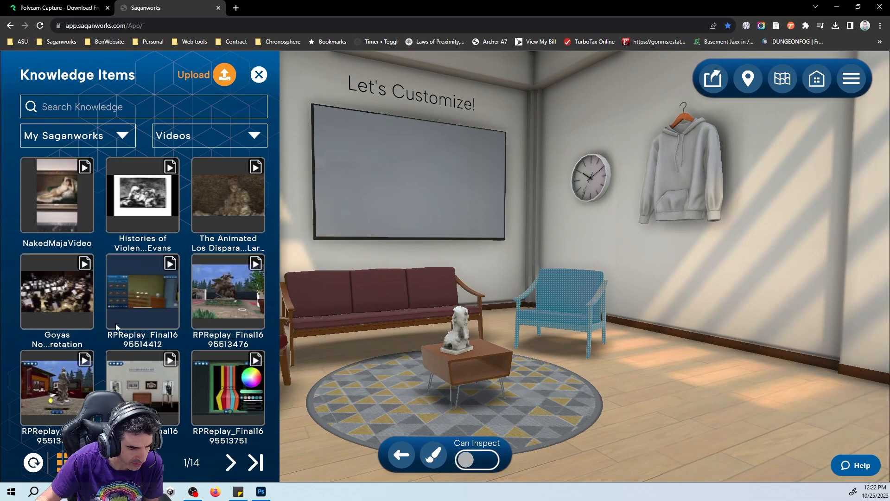
{"action": "left_click_drag", "start_coordinate": [227, 389], "coordinate": [398, 185]}
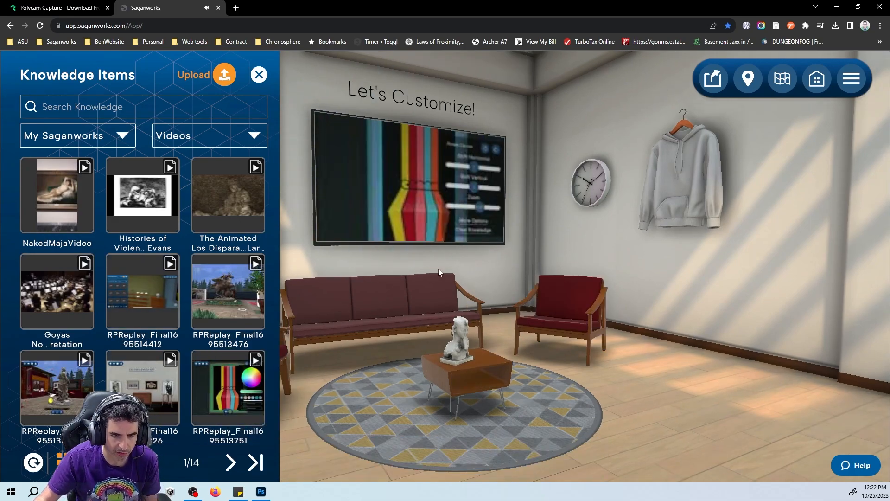
{"action": "left_click", "coordinate": [478, 260]}
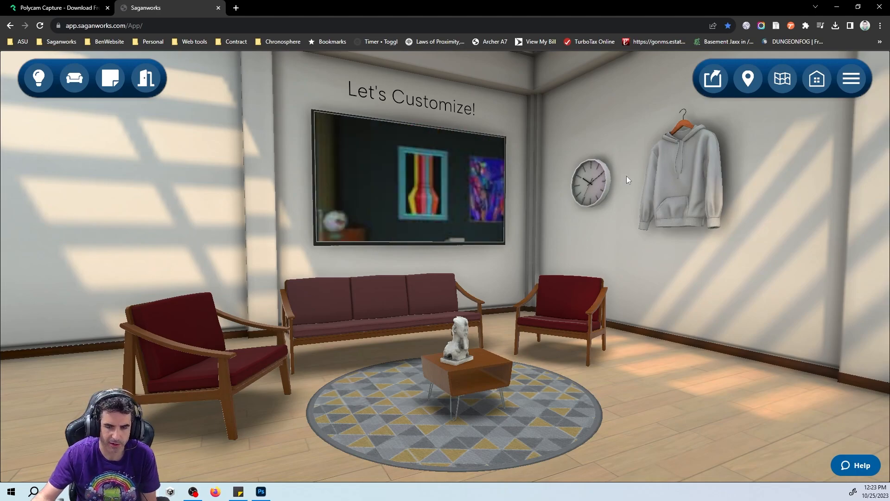
Recolour the hanging hoodie with the navy swatch and add the Michigan Wolverines logo image to its front.
{"action": "left_click", "coordinate": [704, 176]}
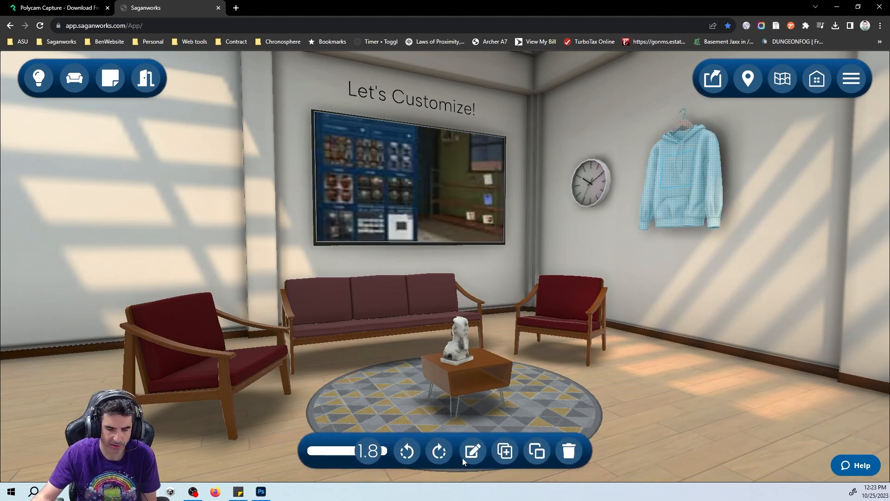
{"action": "left_click", "coordinate": [471, 452]}
{"action": "left_click", "coordinate": [352, 453]}
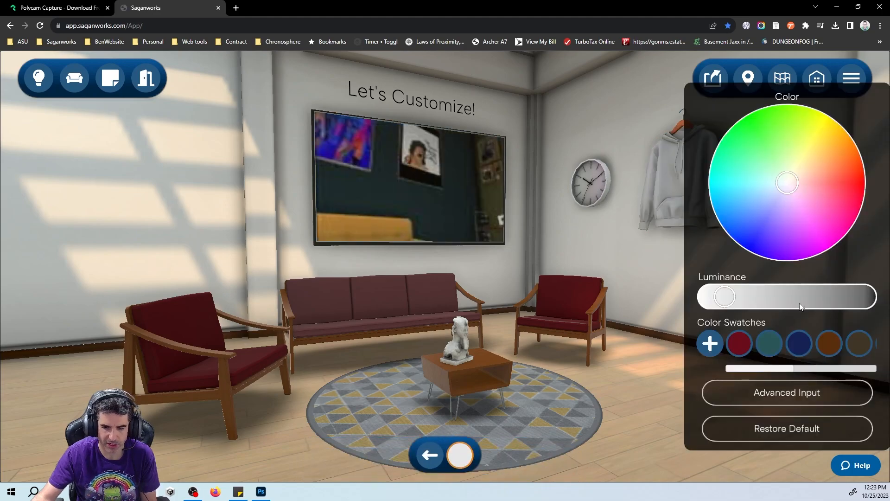
{"action": "left_click", "coordinate": [799, 343]}
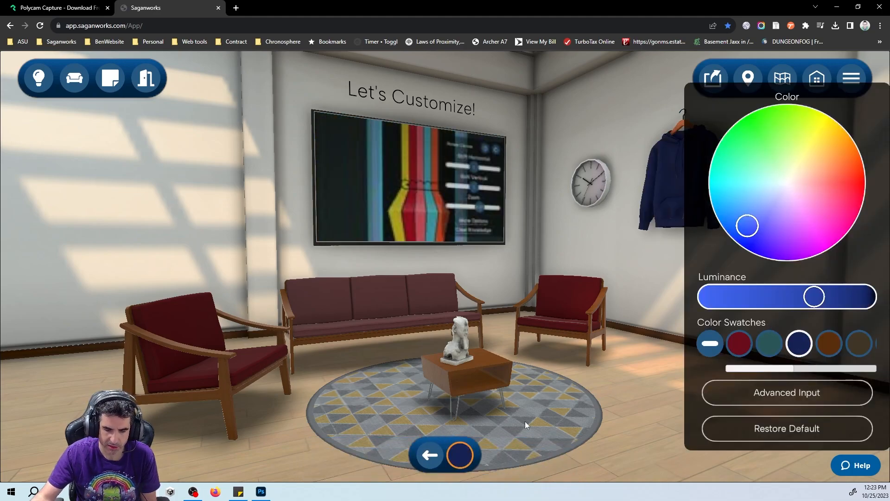
{"action": "left_click", "coordinate": [430, 455]}
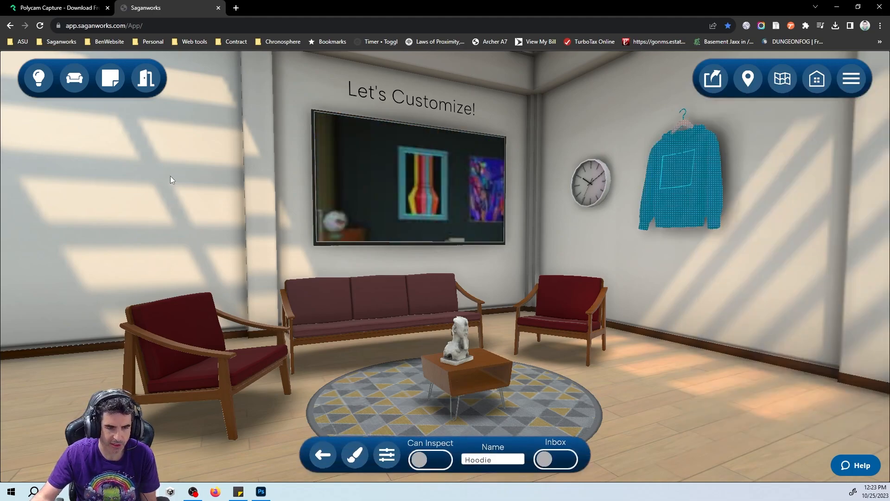
{"action": "left_click", "coordinate": [139, 175]}
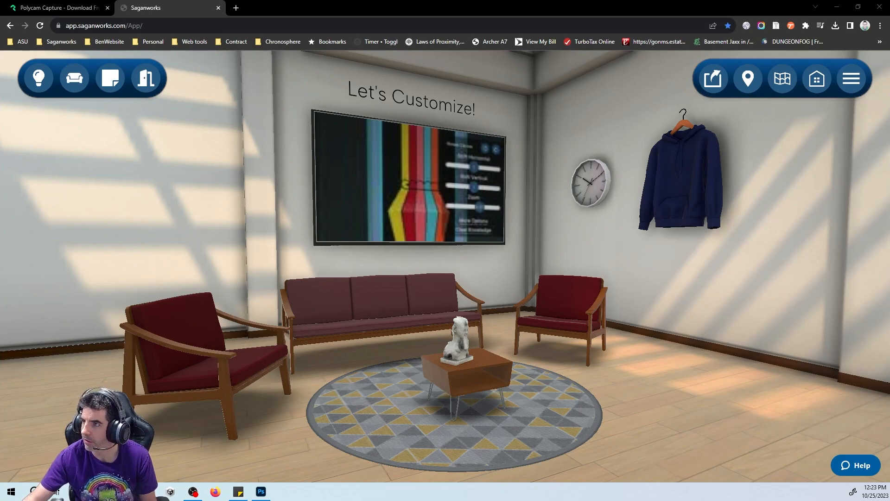
{"action": "left_click_drag", "start_coordinate": [145, 66], "coordinate": [681, 200]}
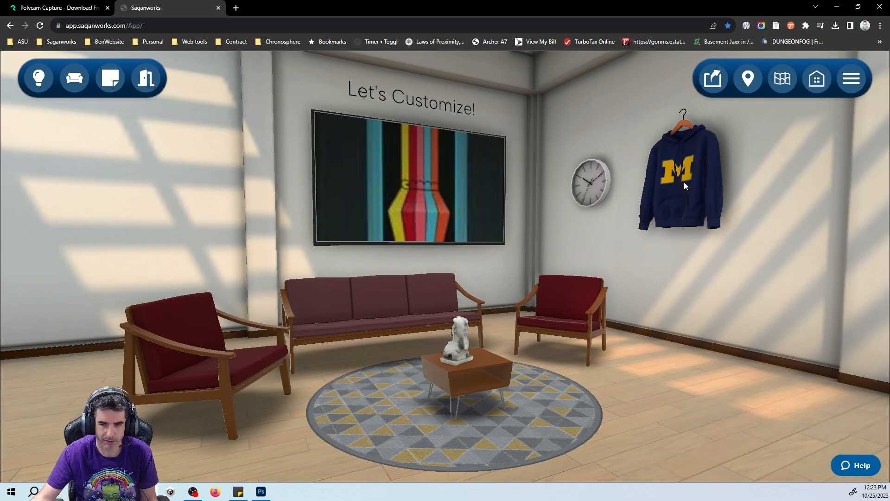
Filter the knowledge items to Images and place Michigan_Wolverines_logo on the face of the wall clock.
{"action": "left_click", "coordinate": [33, 79]}
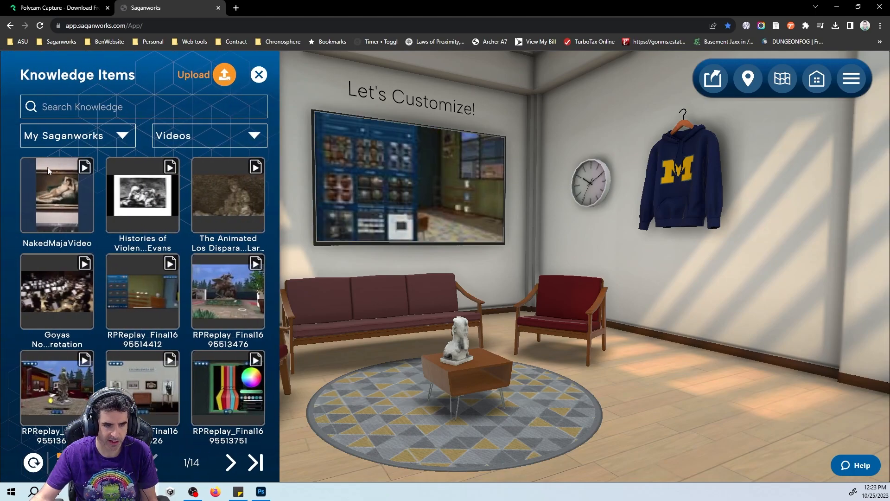
{"action": "left_click", "coordinate": [241, 135]}
{"action": "left_click", "coordinate": [179, 186]}
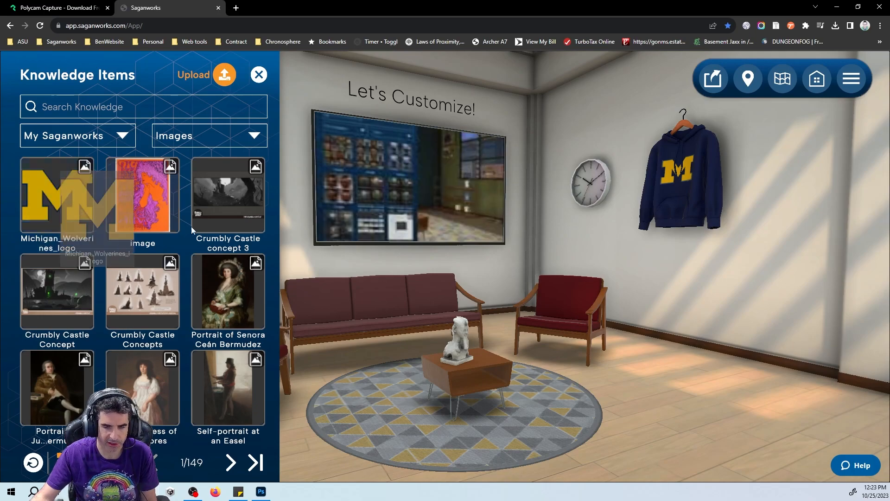
{"action": "left_click", "coordinate": [593, 194]}
{"action": "left_click", "coordinate": [594, 200]}
{"action": "left_click", "coordinate": [593, 200]}
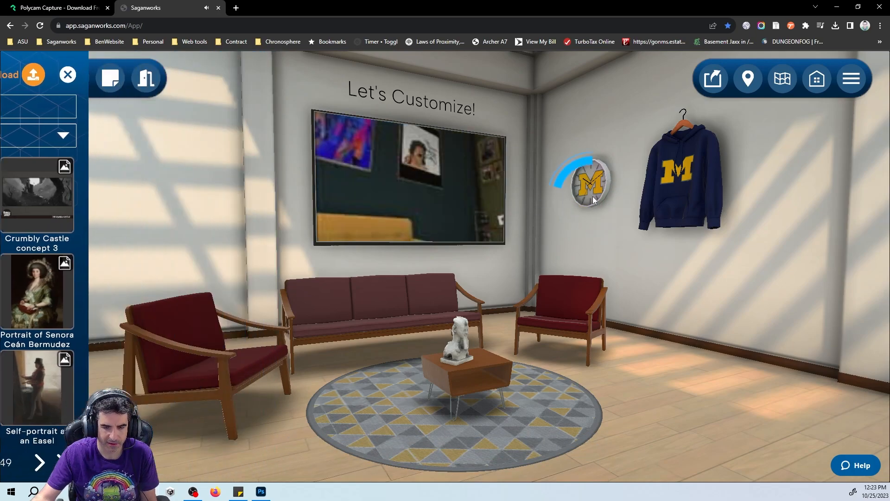
Recolour the wall clock with the navy swatch.
{"action": "left_click", "coordinate": [473, 466]}
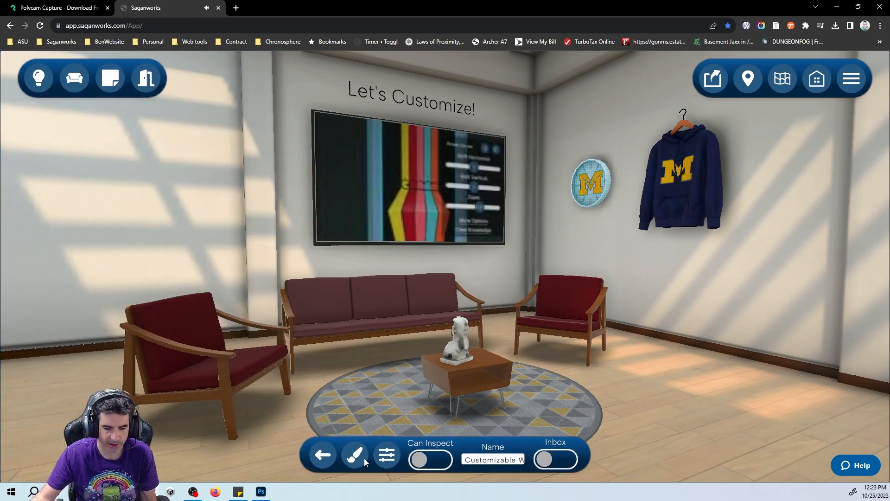
{"action": "left_click", "coordinate": [364, 459]}
{"action": "left_click", "coordinate": [799, 343]}
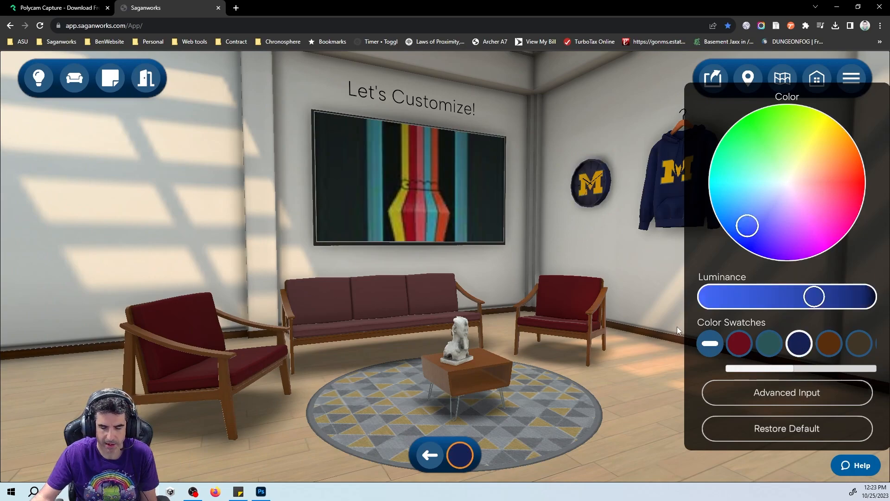
{"action": "left_click", "coordinate": [645, 388]}
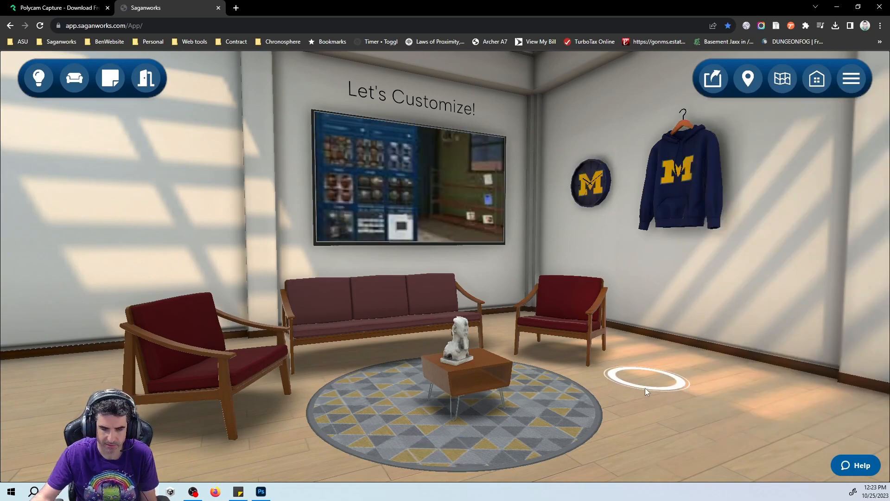
Recolour the round rug's yellow triangles with the dark red swatch.
{"action": "left_click", "coordinate": [409, 410]}
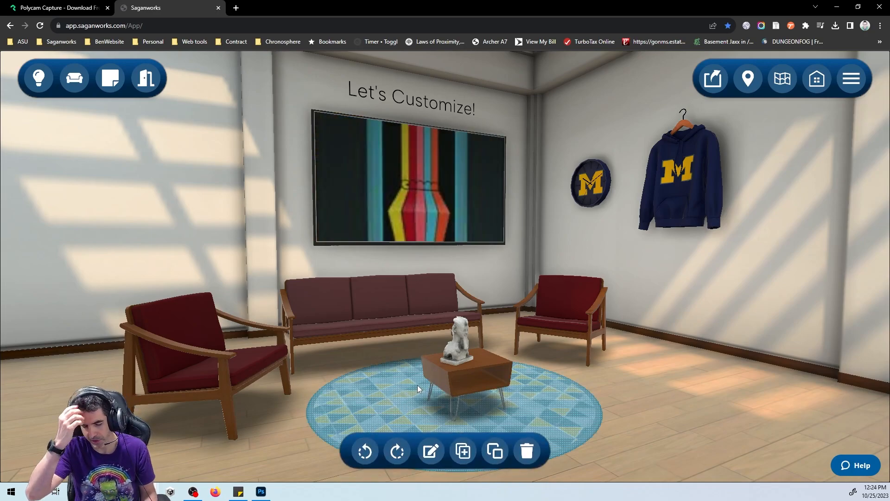
{"action": "left_click", "coordinate": [434, 451]}
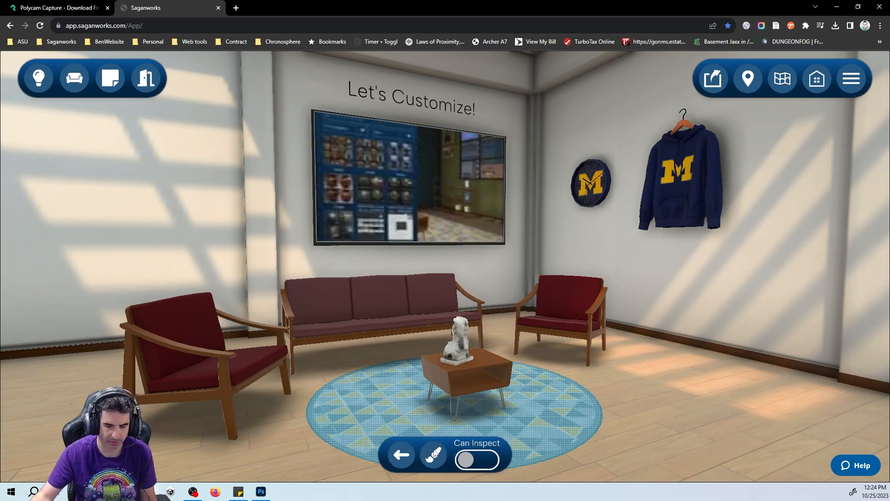
{"action": "left_click", "coordinate": [436, 459]}
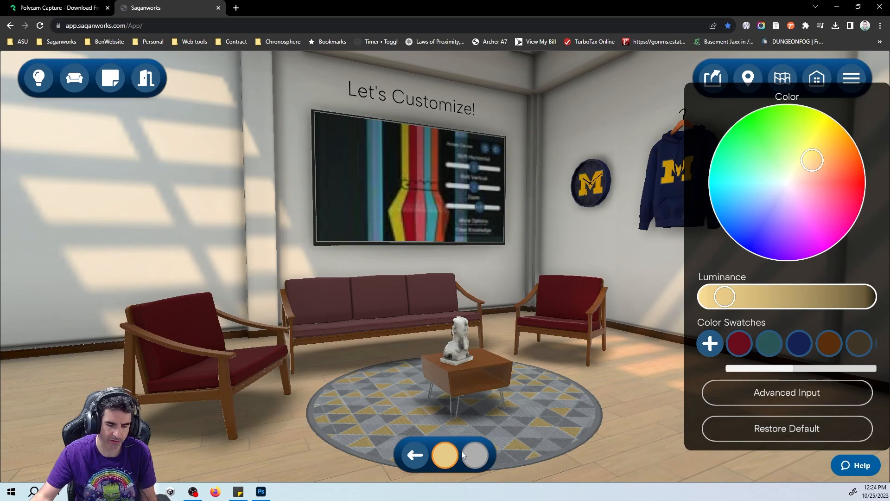
{"action": "left_click", "coordinate": [481, 458]}
{"action": "left_click", "coordinate": [447, 458]}
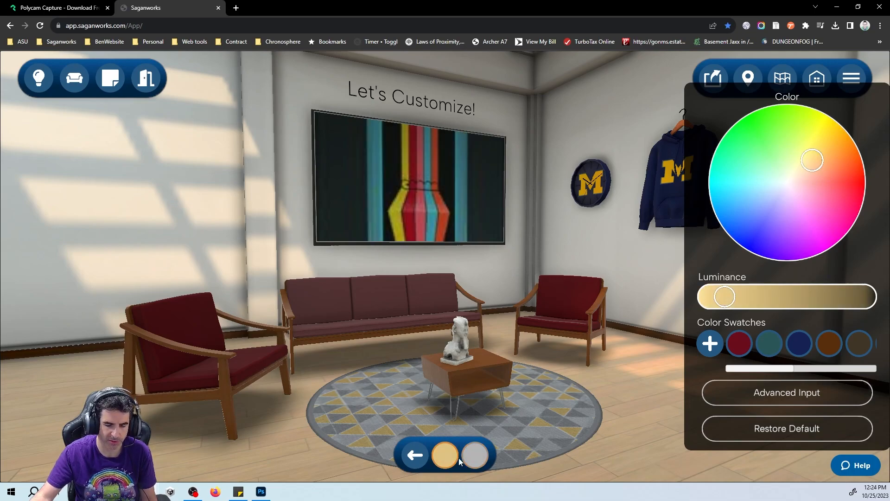
{"action": "left_click", "coordinate": [466, 457]}
{"action": "left_click", "coordinate": [446, 457]}
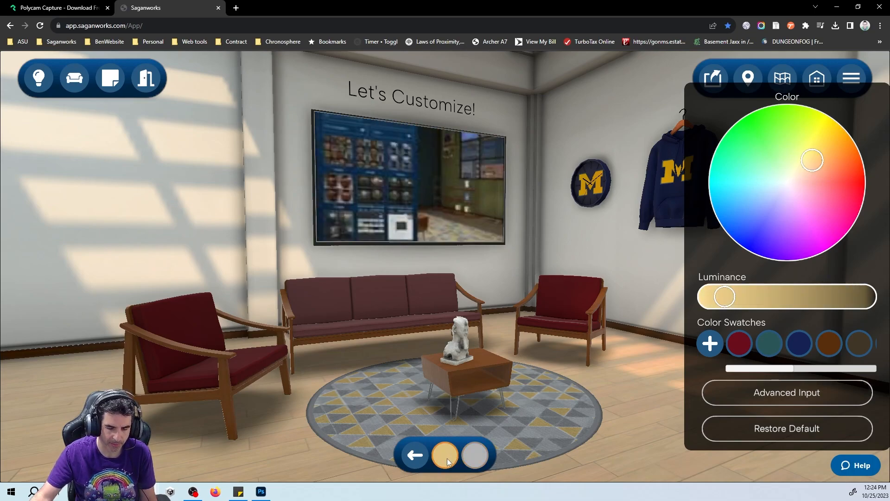
{"action": "left_click", "coordinate": [744, 344]}
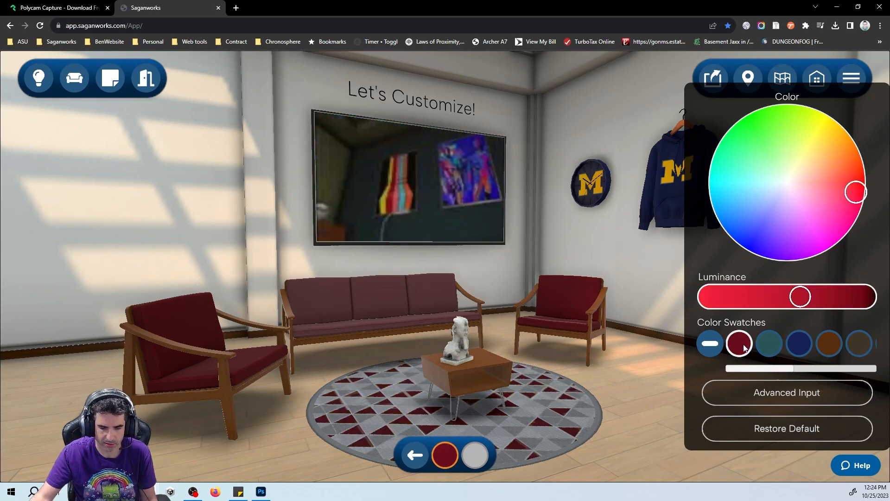
Try the brown swatch on the rug's grey areas, settle on a light tan and finish editing the rug.
{"action": "left_click", "coordinate": [483, 462]}
{"action": "left_click", "coordinate": [828, 345]}
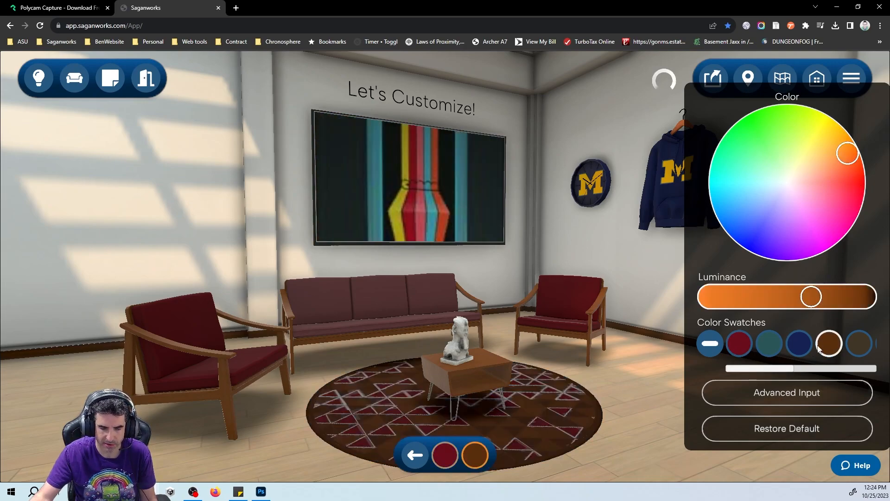
{"action": "left_click_drag", "start_coordinate": [724, 297], "coordinate": [737, 297]}
{"action": "left_click", "coordinate": [823, 154]}
{"action": "mouse_move", "coordinate": [823, 154]}
{"action": "left_mouse_down"}
{"action": "mouse_move", "coordinate": [806, 153]}
{"action": "mouse_move", "coordinate": [815, 163]}
{"action": "mouse_move", "coordinate": [807, 172]}
{"action": "left_mouse_up"}
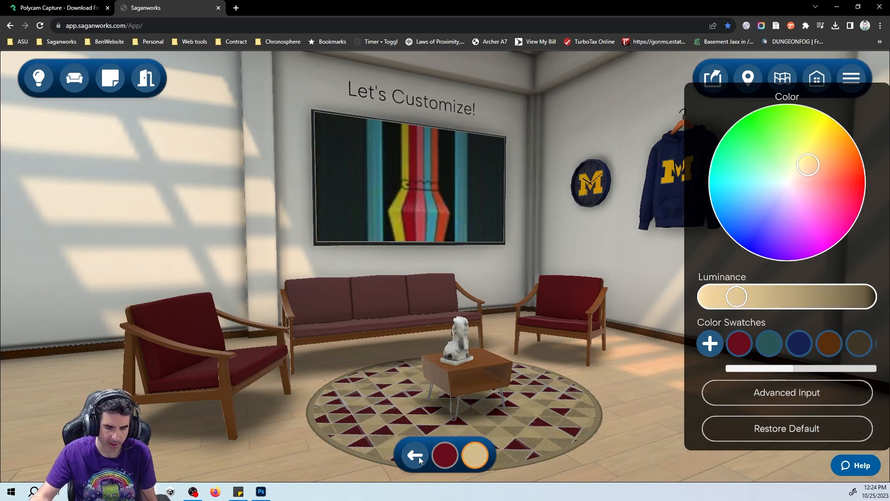
{"action": "left_click", "coordinate": [416, 456]}
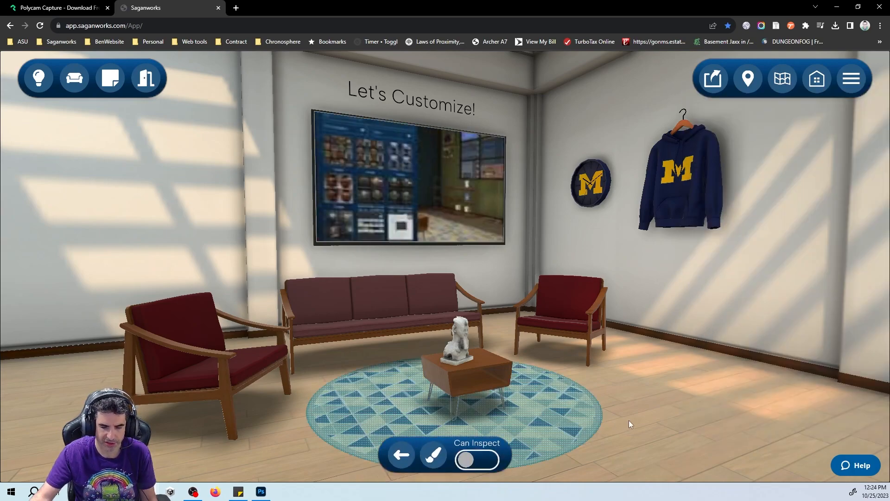
{"action": "left_click", "coordinate": [629, 420]}
{"action": "scroll", "coordinate": [649, 435], "scroll_direction": "up", "scroll_amount": 3}
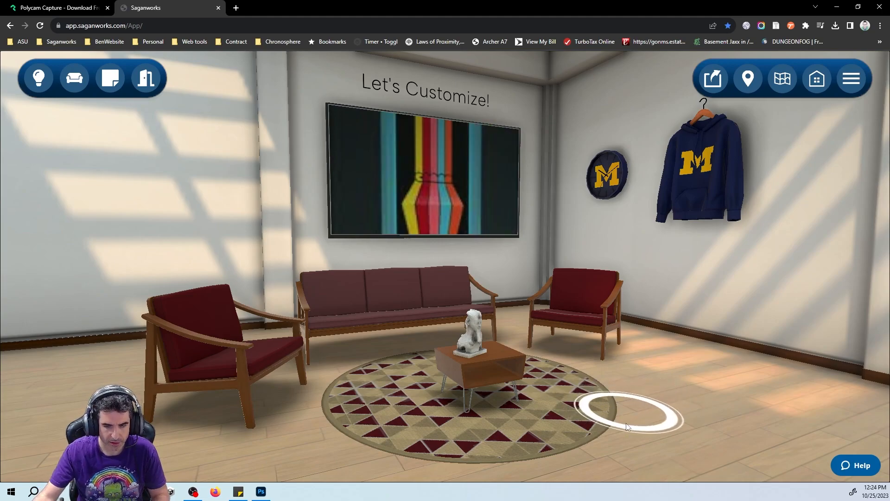
{"action": "left_click", "coordinate": [647, 422]}
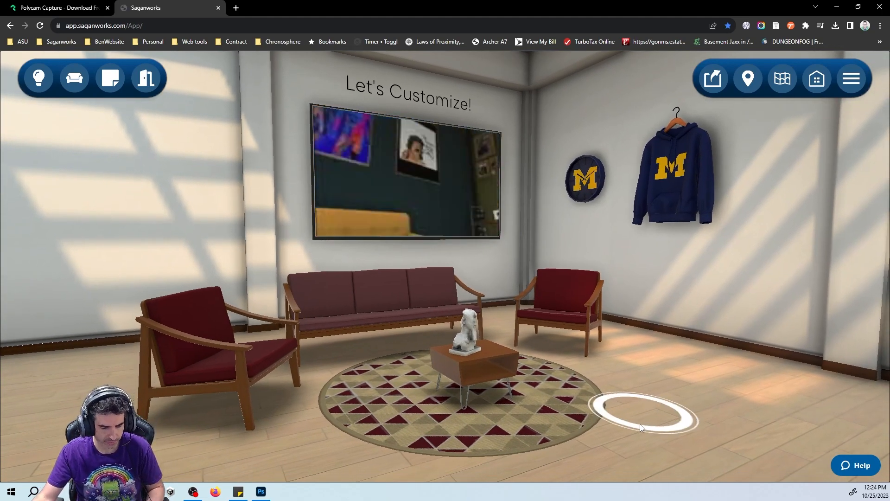
{"action": "left_click", "coordinate": [632, 426]}
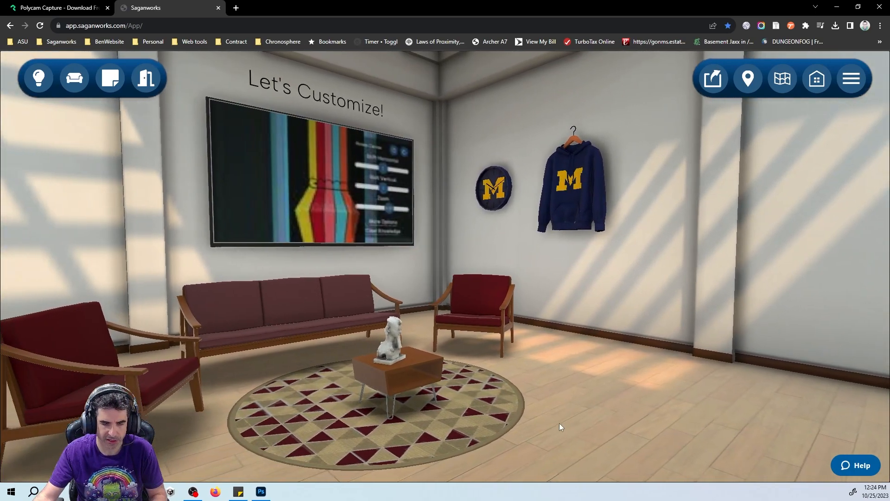
Turn to the "What Else Can We Do?" corner and start viewing the Demo Tour from the scene's tour manager.
{"action": "left_click_drag", "start_coordinate": [559, 422], "coordinate": [543, 424]}
{"action": "left_click_drag", "start_coordinate": [625, 429], "coordinate": [556, 426]}
{"action": "left_click_drag", "start_coordinate": [664, 427], "coordinate": [564, 427]}
{"action": "left_click", "coordinate": [565, 427]}
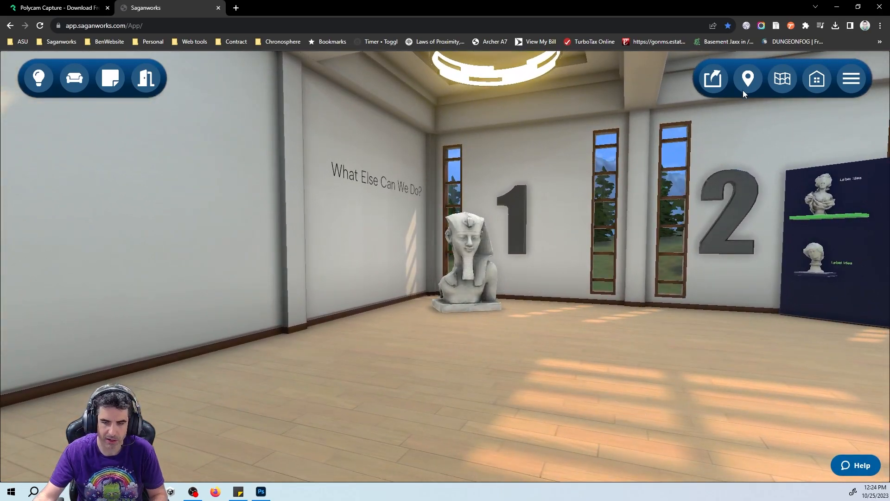
{"action": "left_click", "coordinate": [747, 86]}
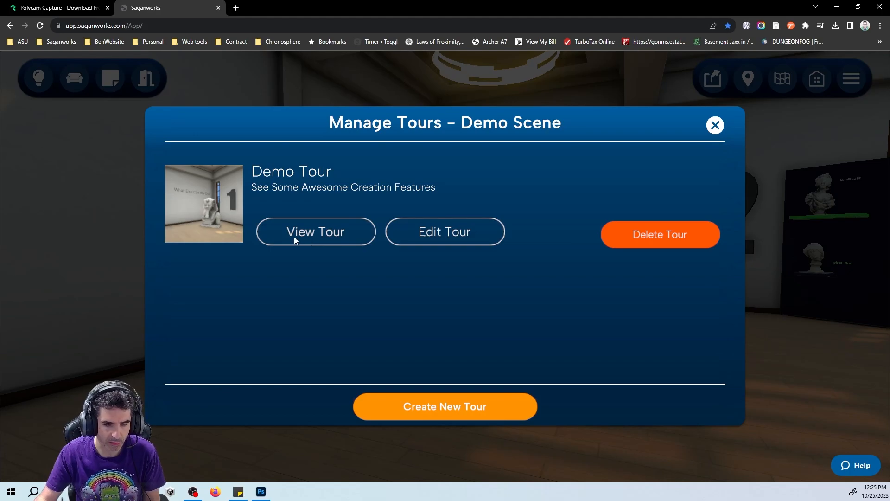
{"action": "left_click", "coordinate": [715, 125]}
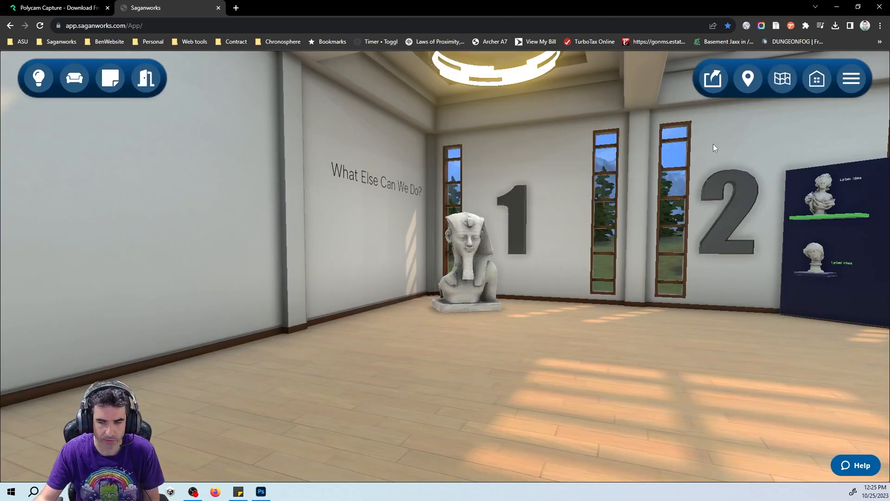
{"action": "left_click", "coordinate": [749, 79]}
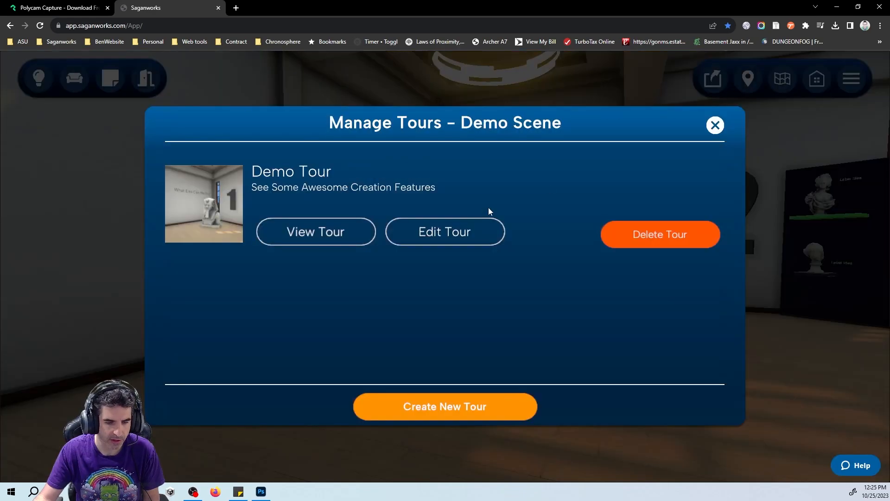
{"action": "left_click", "coordinate": [315, 235]}
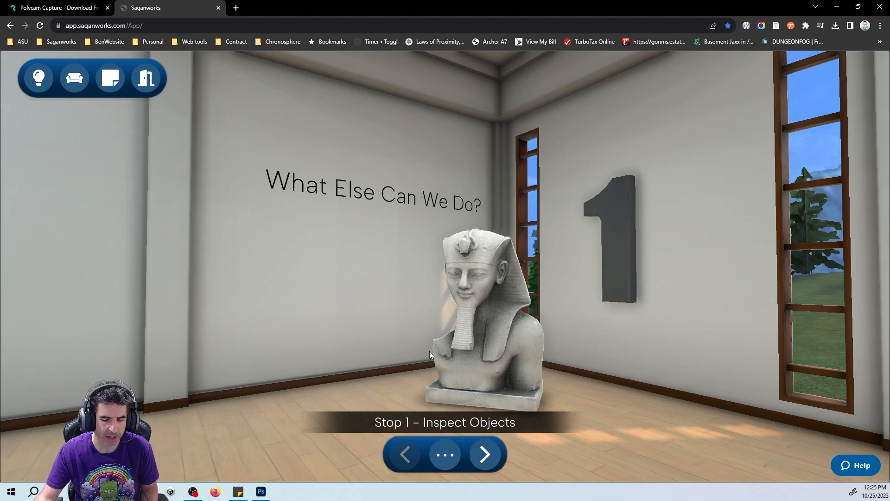
Inspect the Amenophis Statue at the first tour stop, rotate it to see its side, and close the inspection view.
{"action": "left_click", "coordinate": [464, 336]}
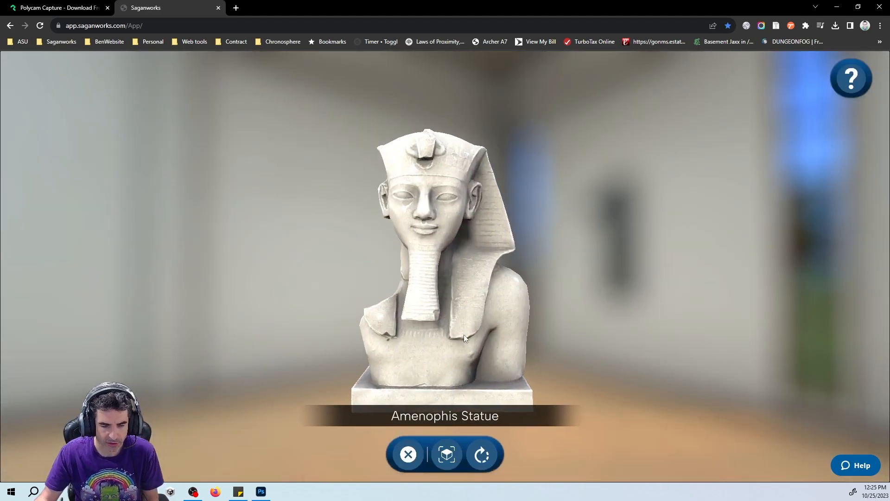
{"action": "left_click_drag", "start_coordinate": [324, 313], "coordinate": [485, 313]}
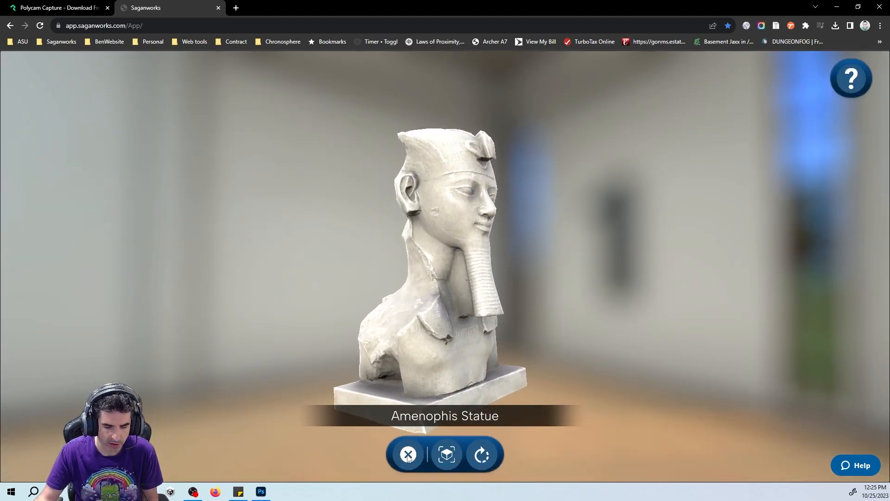
{"action": "left_click", "coordinate": [409, 454]}
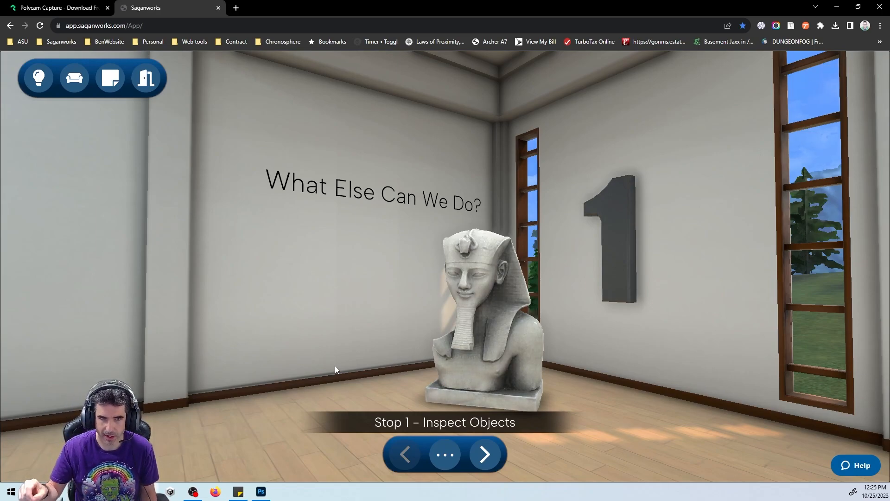
Advance the tour through the labels, animated stands and special effects stops to the dynamic lights stop, and examine the spotlight above the 5.
{"action": "left_click", "coordinate": [484, 454]}
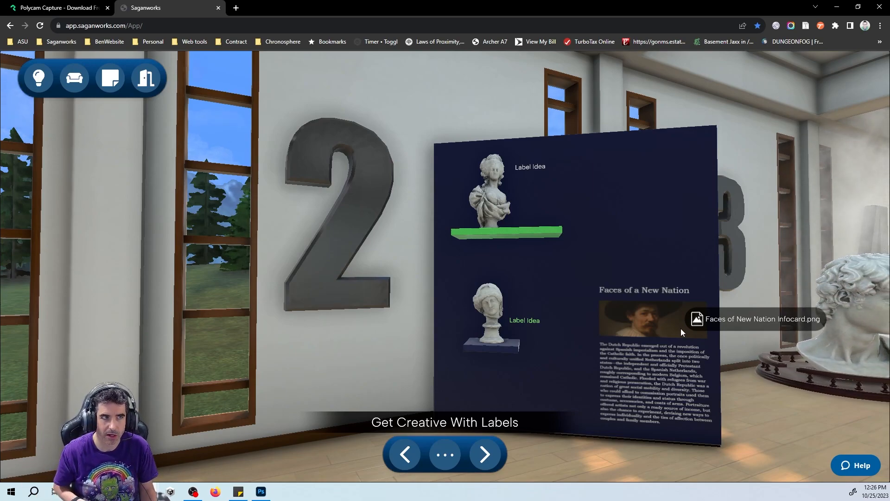
{"action": "left_click", "coordinate": [488, 455]}
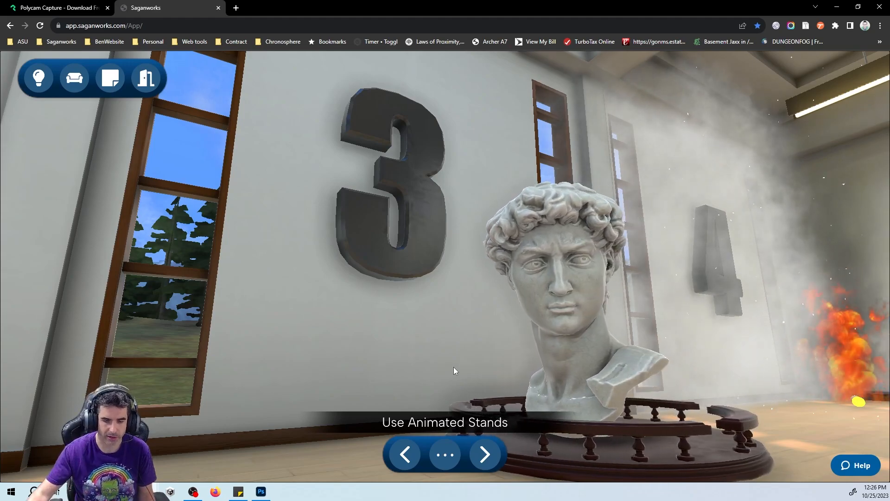
{"action": "left_click", "coordinate": [483, 454]}
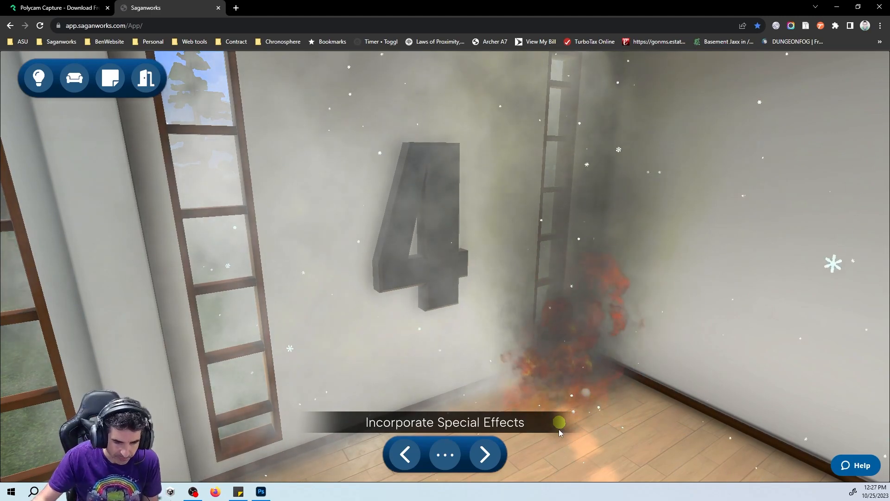
{"action": "left_click", "coordinate": [493, 454]}
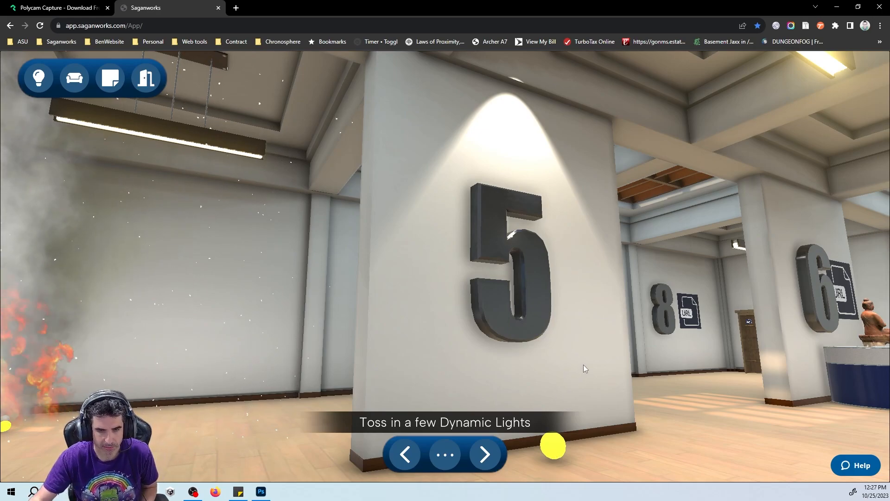
{"action": "left_click_drag", "start_coordinate": [583, 364], "coordinate": [581, 338]}
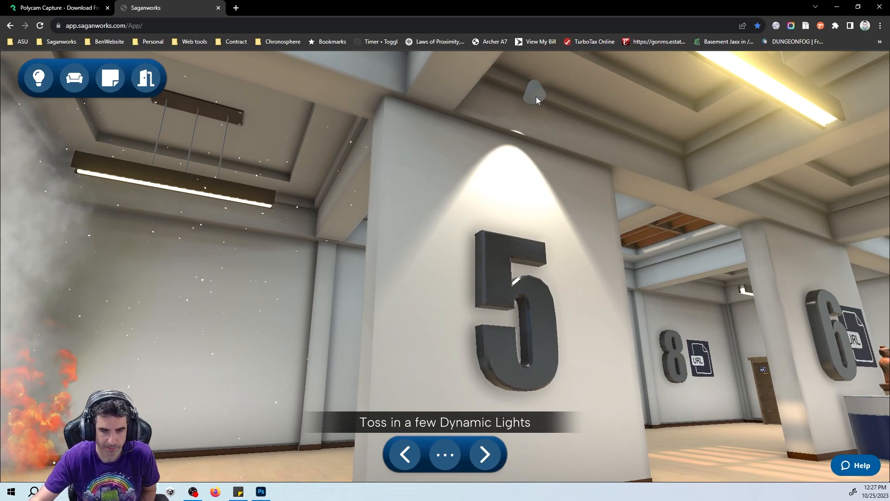
{"action": "left_click", "coordinate": [556, 467]}
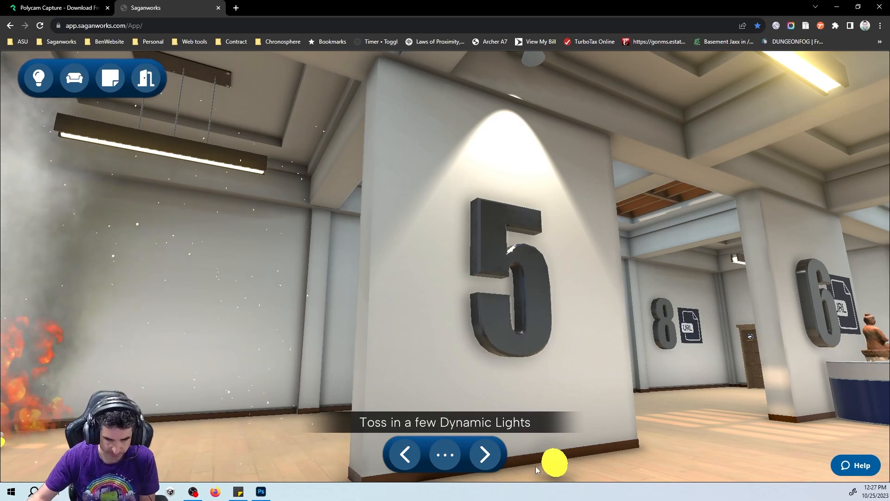
Advance the tour to the "Use Your Own Models" stop and inspect the BirdScan model on the pedestal, returning to the stop.
{"action": "left_click", "coordinate": [478, 463]}
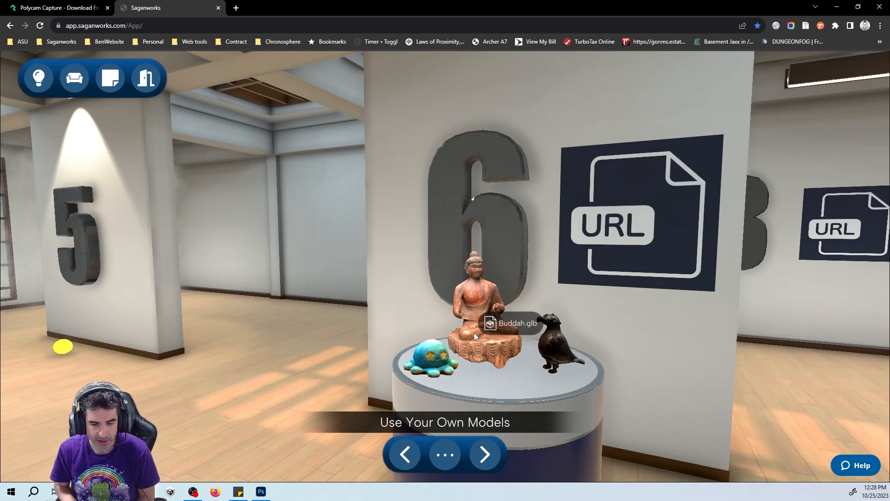
{"action": "left_click", "coordinate": [547, 353]}
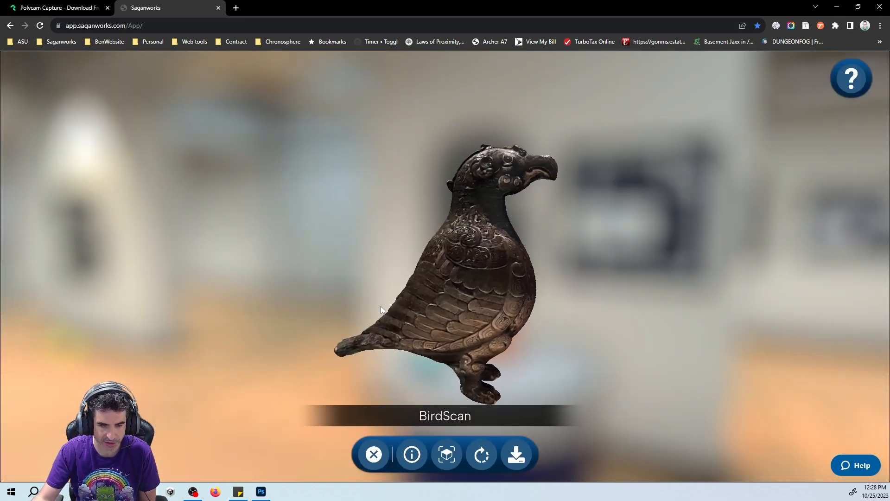
{"action": "left_click", "coordinate": [720, 350]}
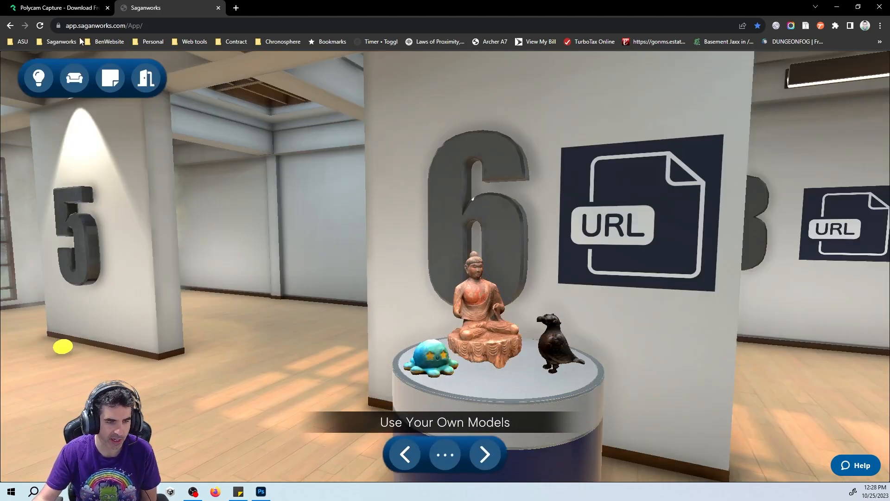
Switch to the Polycam capture and examine the headless statue scan from another angle and distance.
{"action": "left_click", "coordinate": [69, 8]}
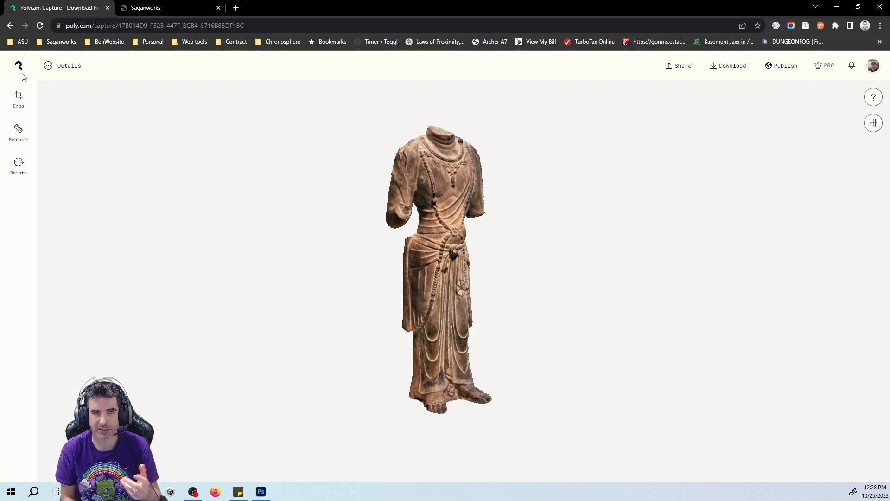
{"action": "left_click_drag", "start_coordinate": [511, 302], "coordinate": [477, 302]}
{"action": "scroll", "coordinate": [468, 302], "scroll_direction": "up", "scroll_amount": 5}
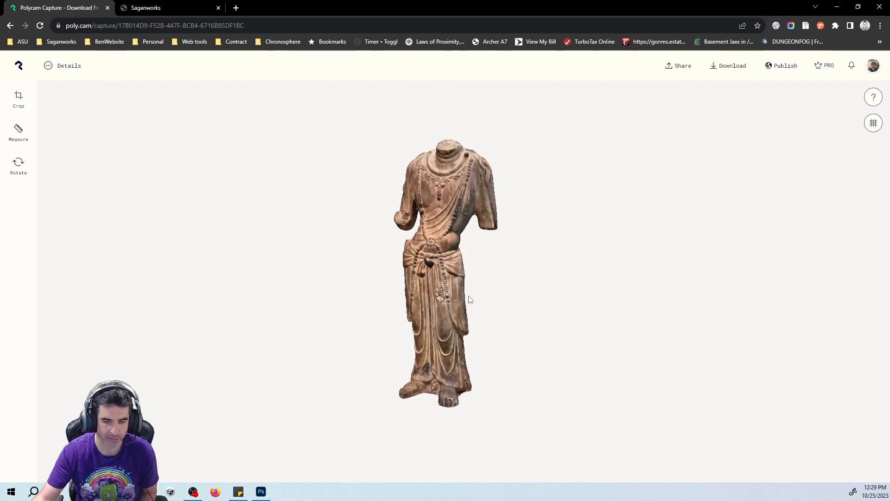
{"action": "scroll", "coordinate": [469, 294], "scroll_direction": "down", "scroll_amount": 3}
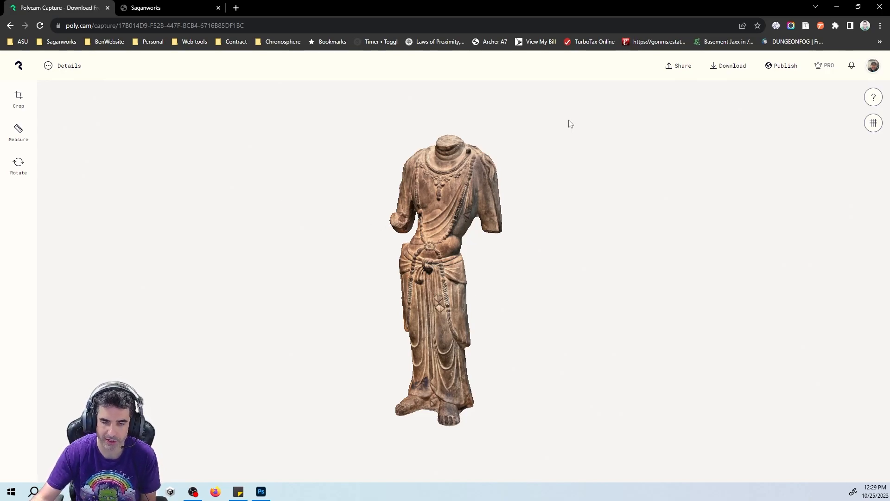
Export the Polycam statue scan as a GLTF mesh and show the downloaded raw (20).glb in its folder.
{"action": "left_click", "coordinate": [737, 71]}
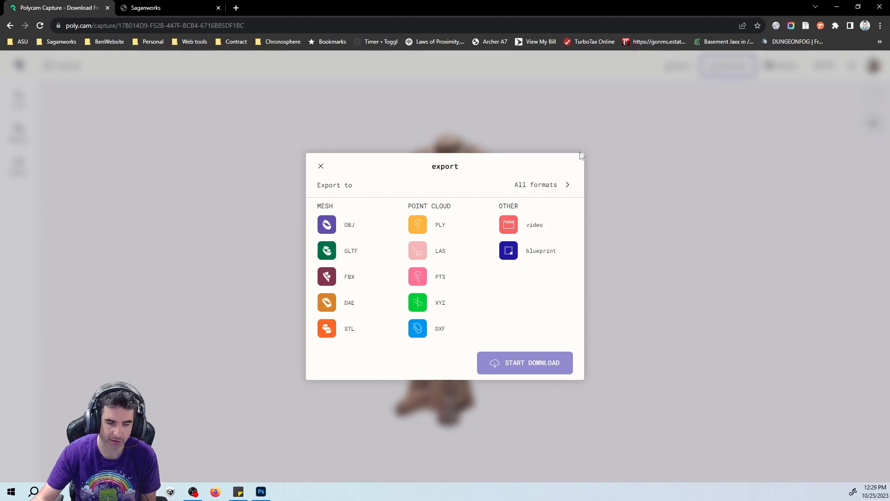
{"action": "left_click", "coordinate": [337, 260]}
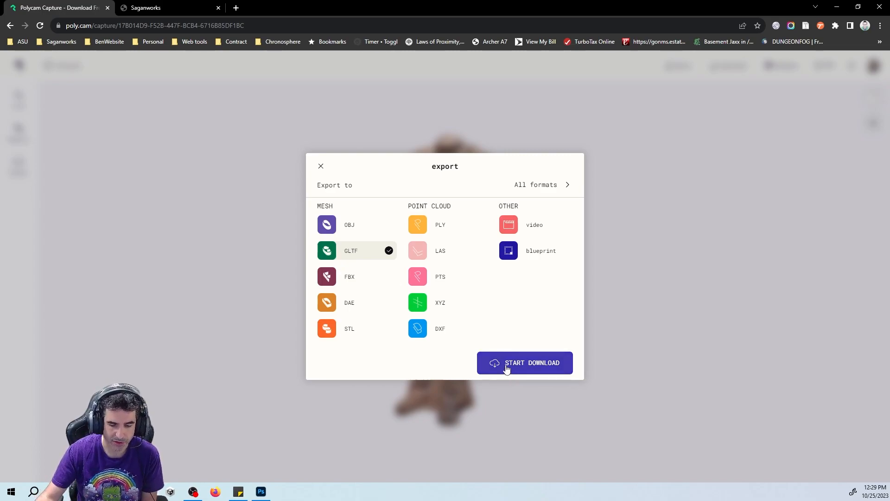
{"action": "left_click", "coordinate": [506, 369]}
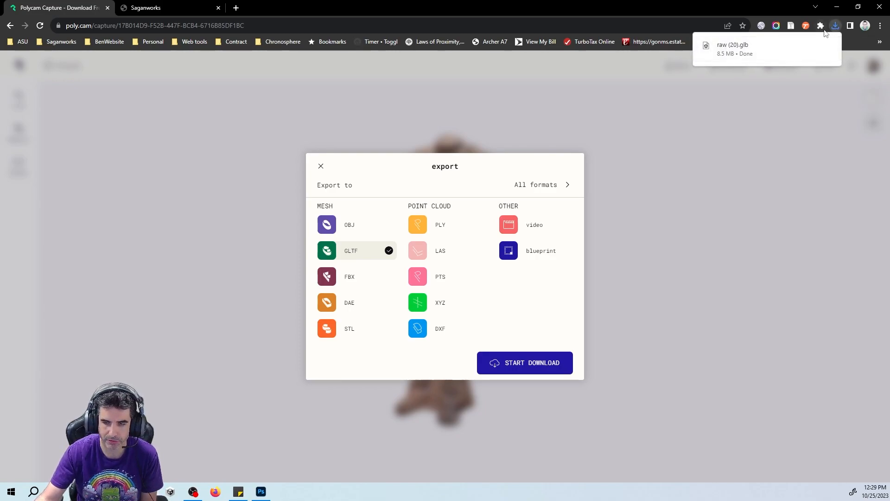
{"action": "right_click", "coordinate": [756, 42]}
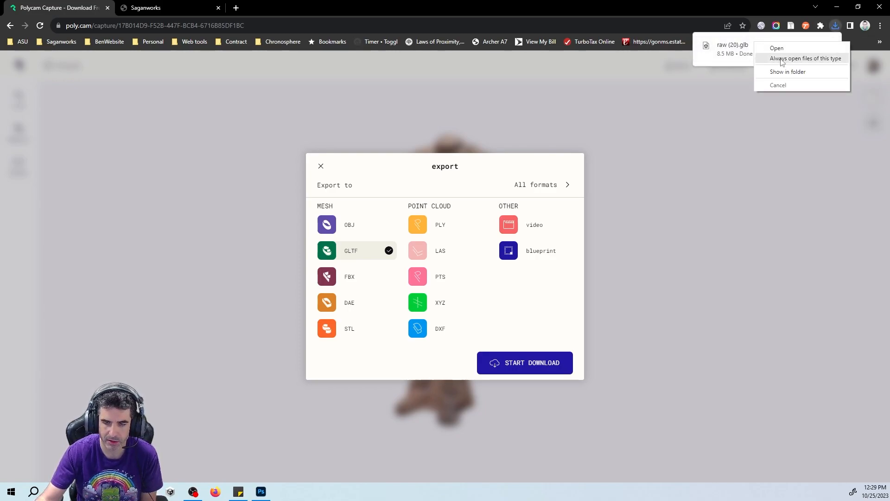
{"action": "left_click", "coordinate": [785, 72]}
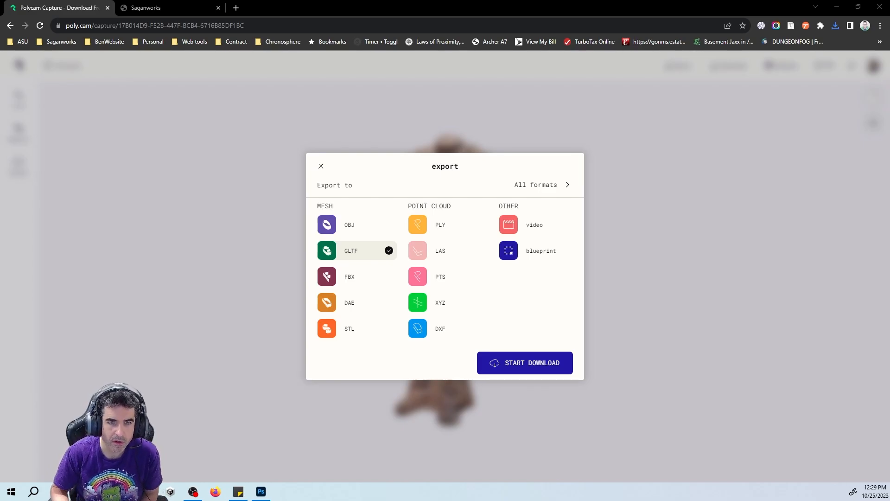
Switch back to Saganworks and try to bring the downloaded statue model into the gallery at the pedestal.
{"action": "left_click", "coordinate": [170, 139]}
{"action": "left_click", "coordinate": [161, 8]}
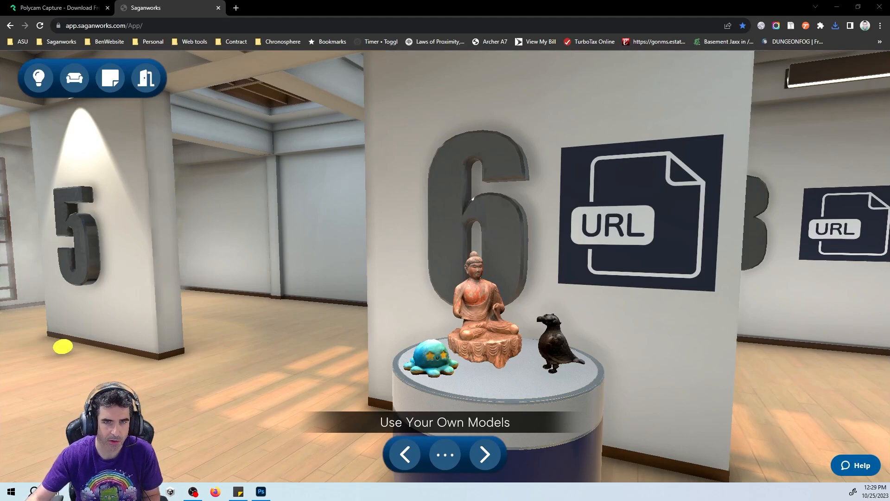
{"action": "left_click_drag", "start_coordinate": [0, 28], "coordinate": [516, 377]}
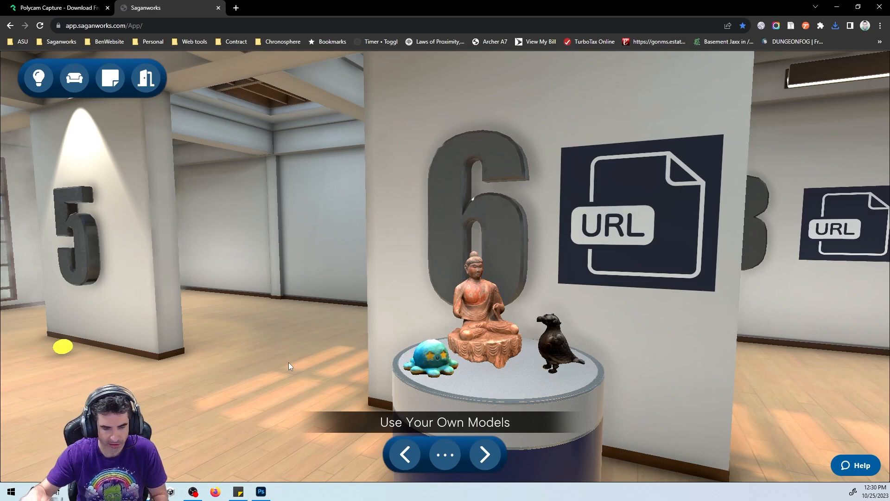
Advance the tour to the "Link Galleries With Portals" stop and browse the My Sagans portal list to page 2, closing it again.
{"action": "left_click", "coordinate": [492, 457]}
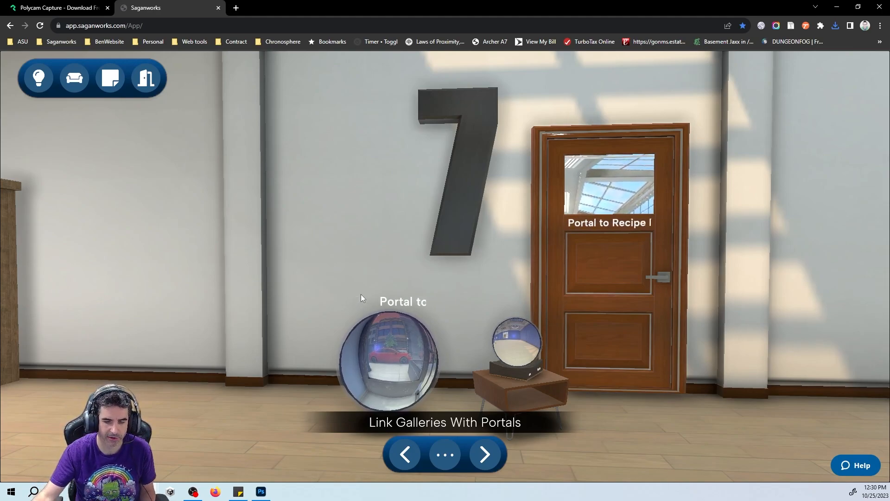
{"action": "left_click", "coordinate": [153, 78]}
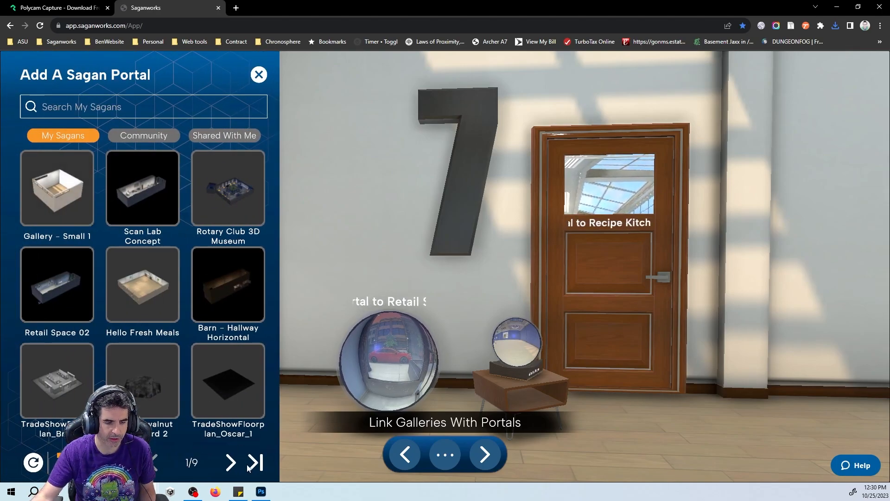
{"action": "left_click", "coordinate": [231, 462]}
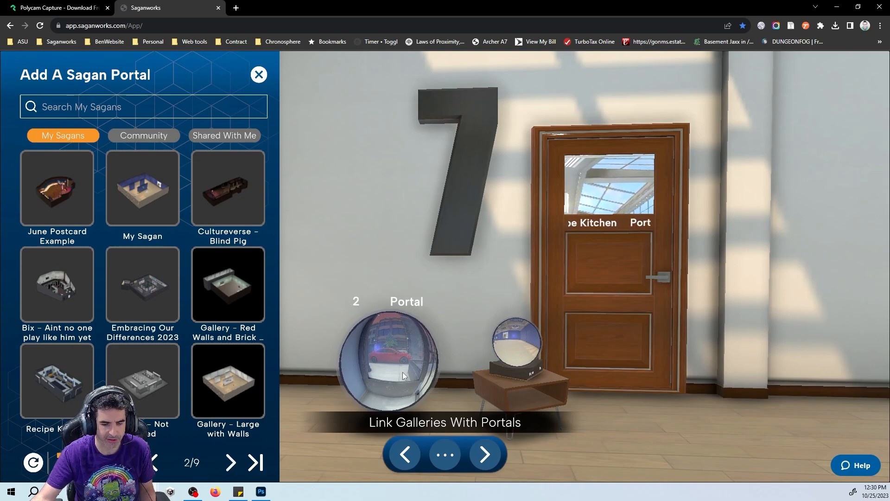
{"action": "left_click", "coordinate": [400, 357]}
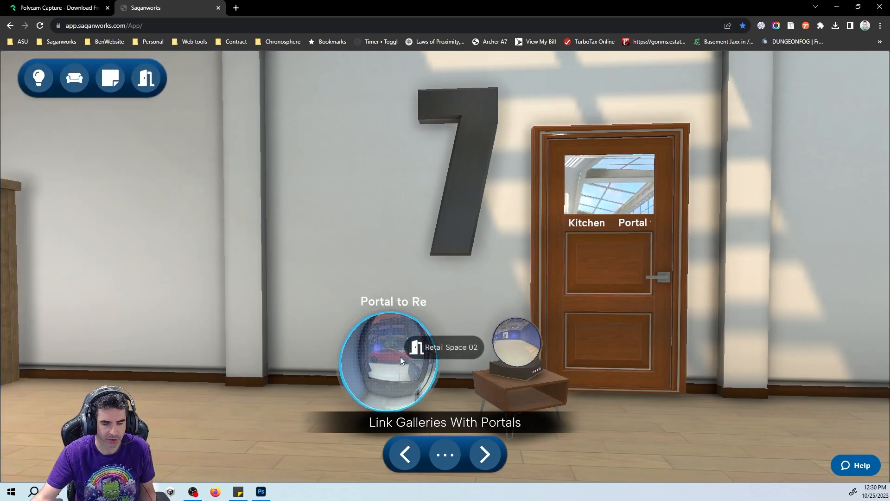
Inspect the My Sagan globe portal and the Recipe Kitchen door portal, and advance the tour to the "Employ Custom Images For Covers" stop.
{"action": "left_click", "coordinate": [524, 336]}
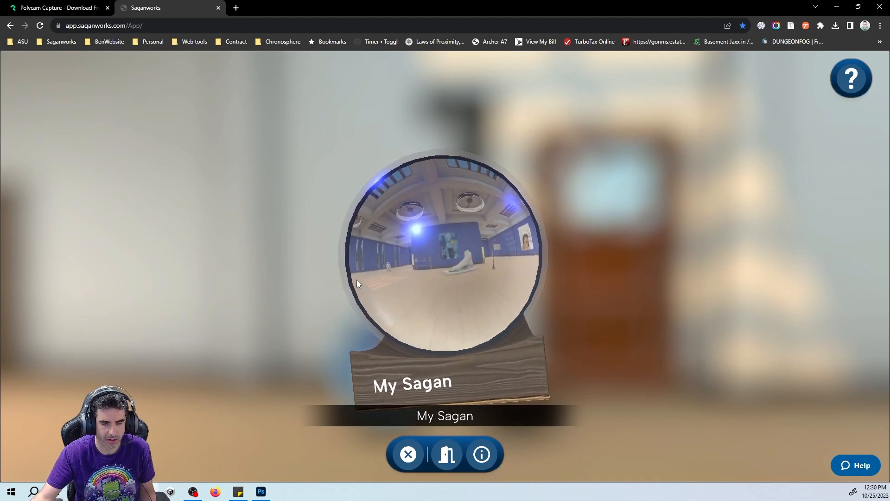
{"action": "left_click", "coordinate": [259, 323]}
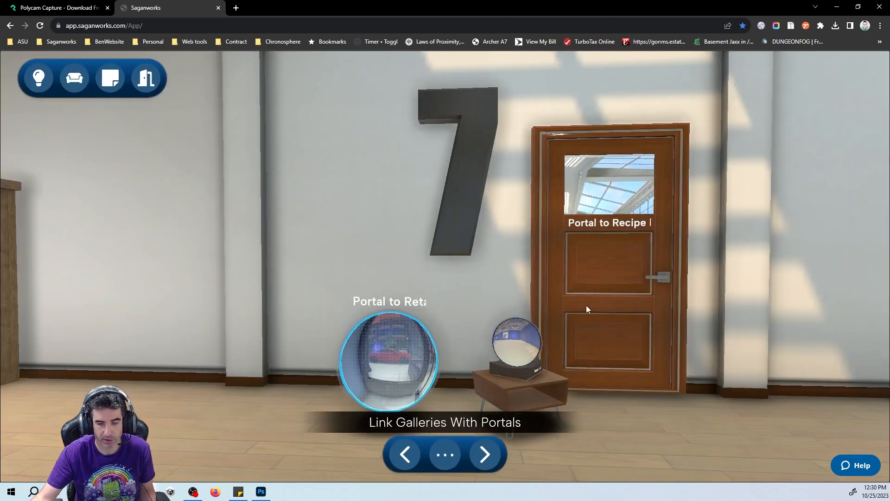
{"action": "left_click", "coordinate": [617, 339]}
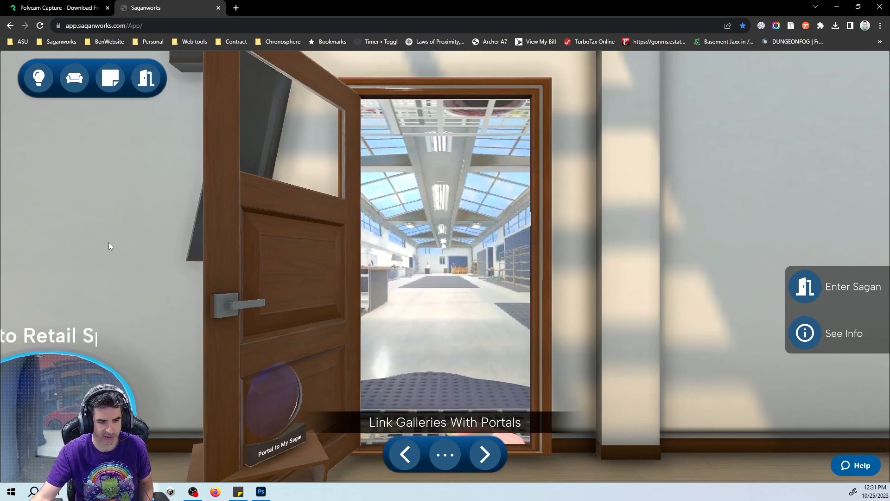
{"action": "left_click", "coordinate": [486, 455]}
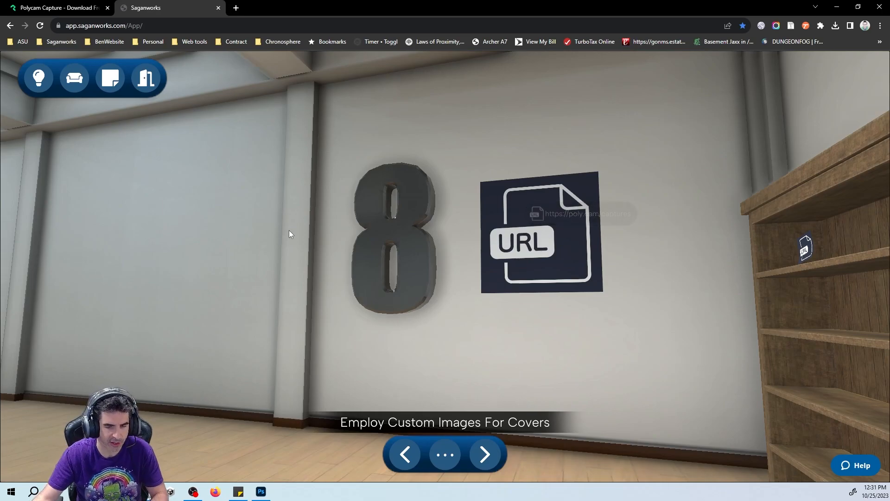
Look through the My Sagan Cloud Storage list for the poly.cam webpage items and close the storage window.
{"action": "left_click", "coordinate": [39, 83]}
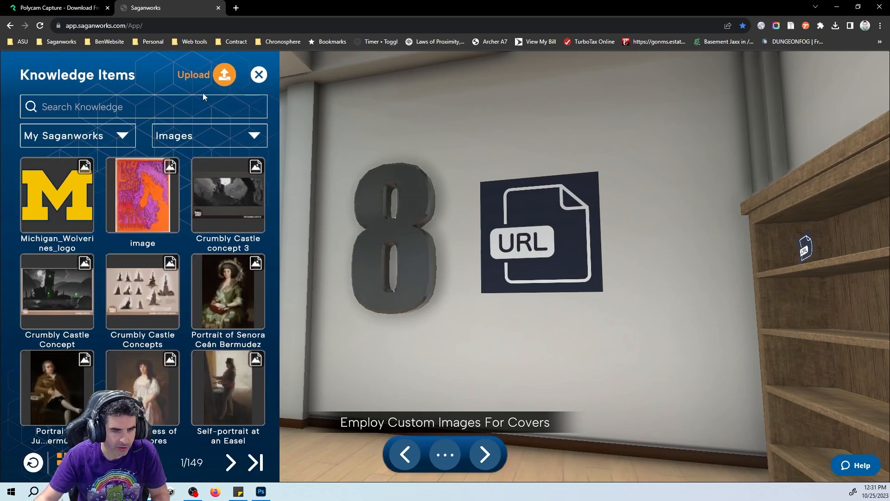
{"action": "left_click", "coordinate": [214, 78]}
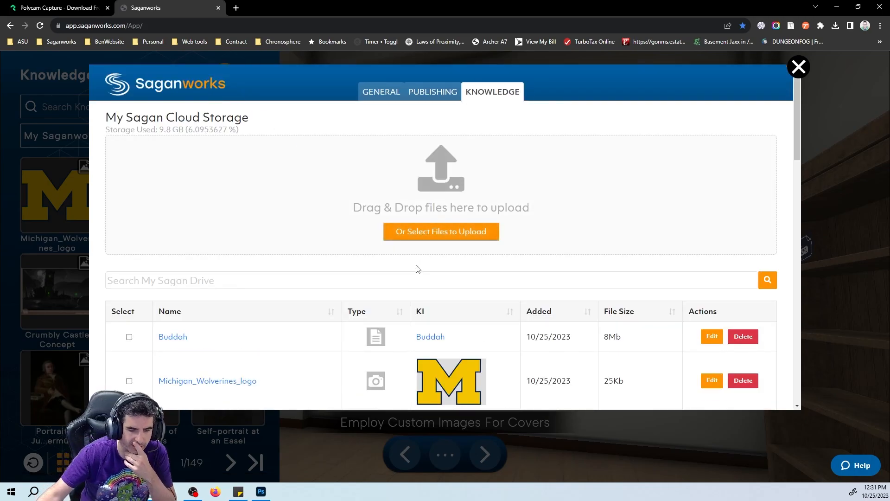
{"action": "scroll", "coordinate": [422, 272], "scroll_direction": "down", "scroll_amount": 3}
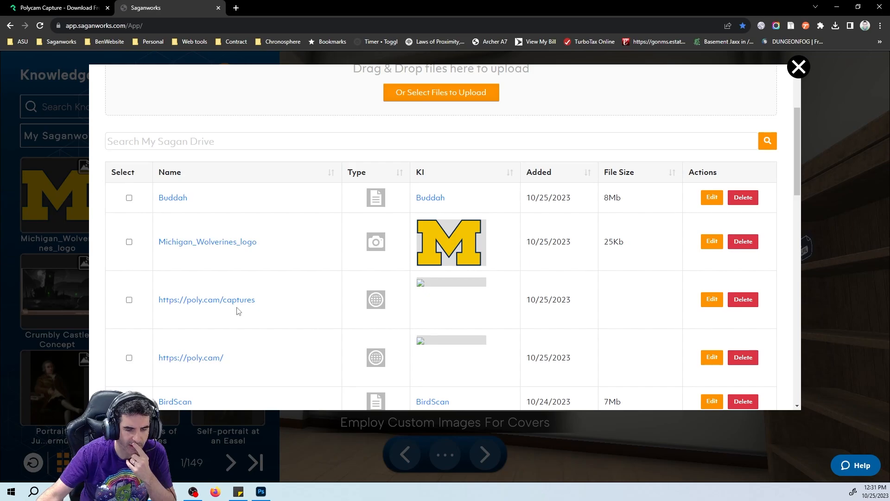
{"action": "left_click", "coordinate": [798, 68]}
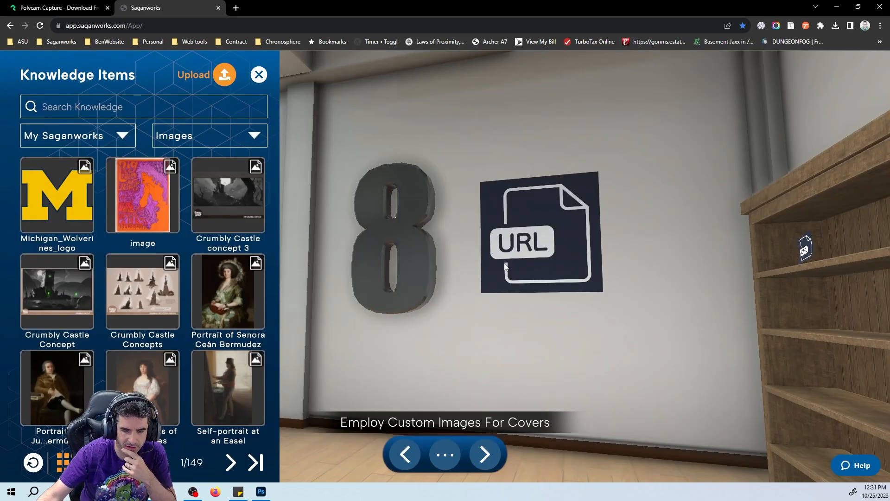
Inspect the URL item on the wall beside the number 8 up close and return to the gallery view.
{"action": "left_click", "coordinate": [525, 261]}
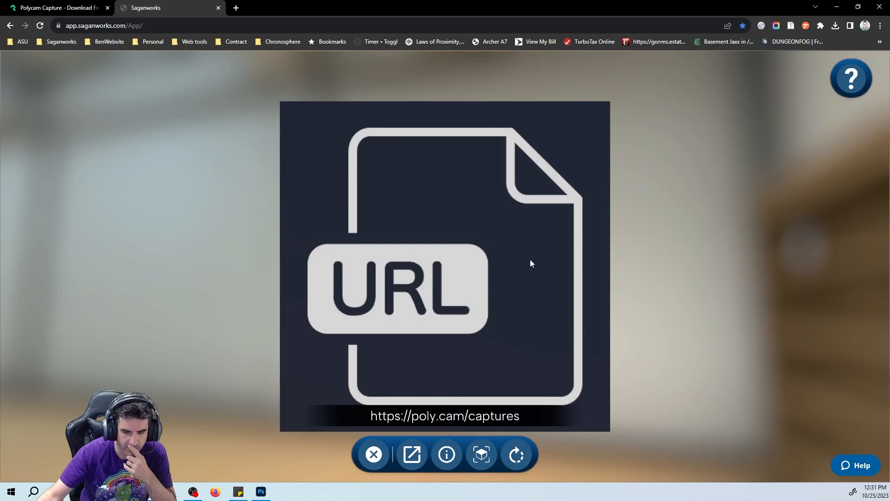
{"action": "left_click", "coordinate": [244, 301]}
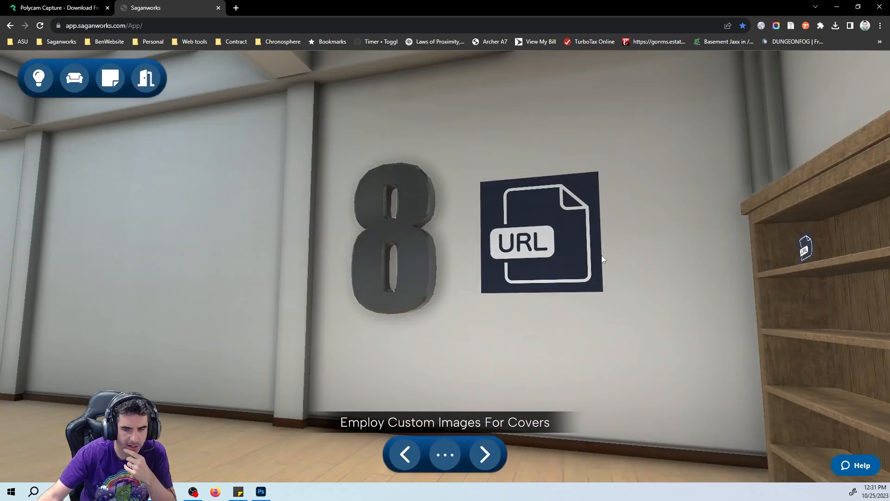
{"action": "left_click", "coordinate": [559, 242]}
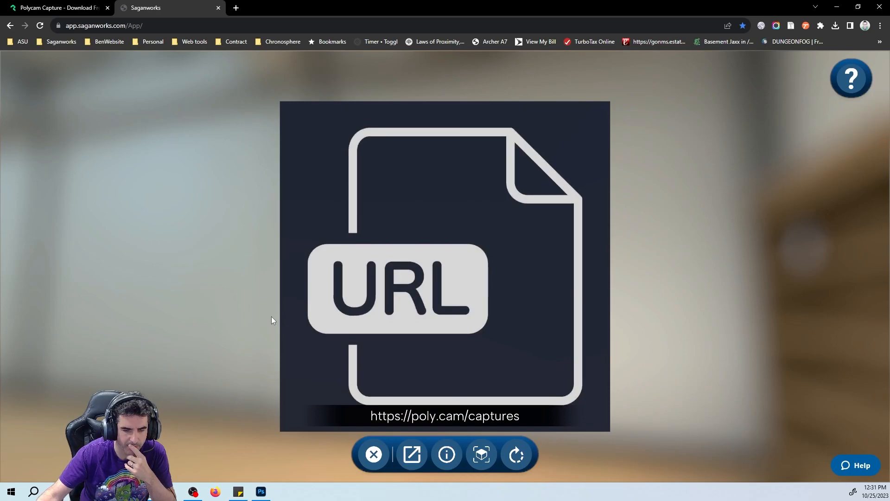
{"action": "left_click", "coordinate": [195, 211]}
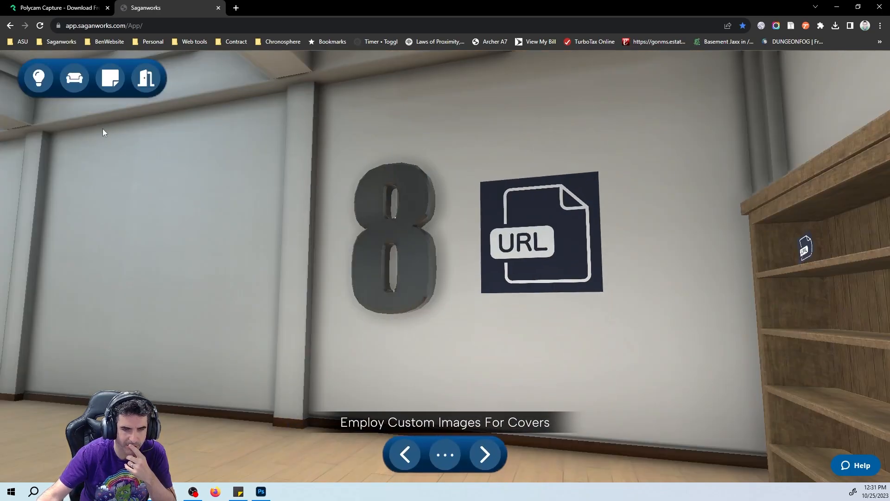
{"action": "left_click", "coordinate": [47, 80]}
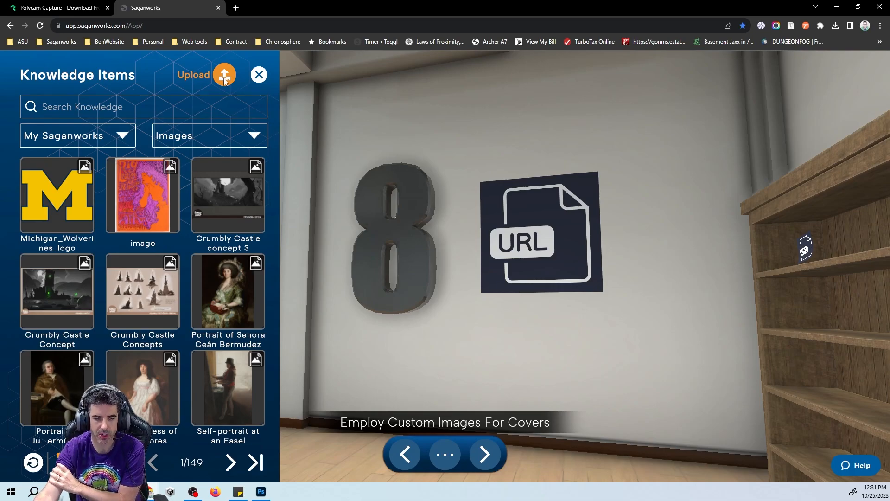
{"action": "left_click", "coordinate": [224, 77]}
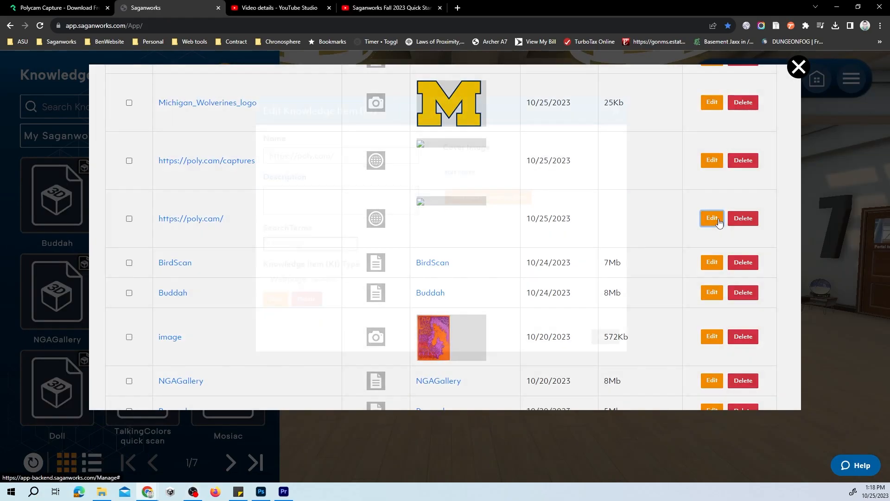
{"action": "left_click", "coordinate": [713, 218]}
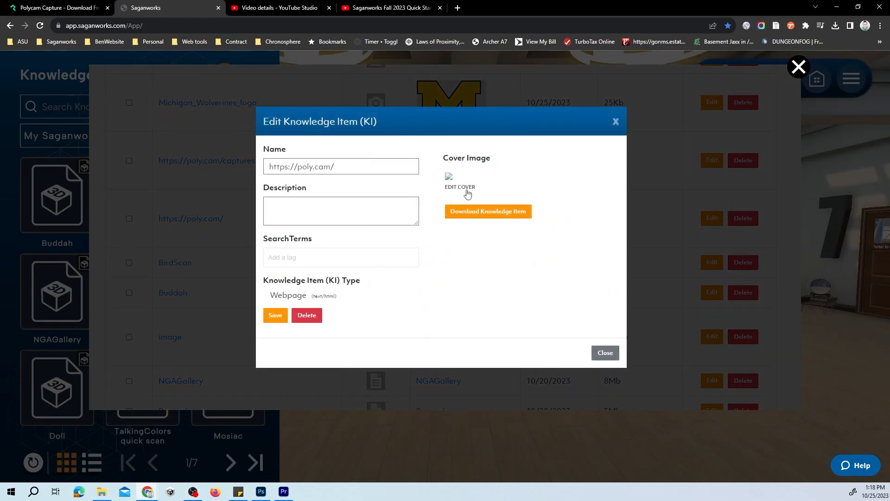
{"action": "left_click", "coordinate": [451, 188]}
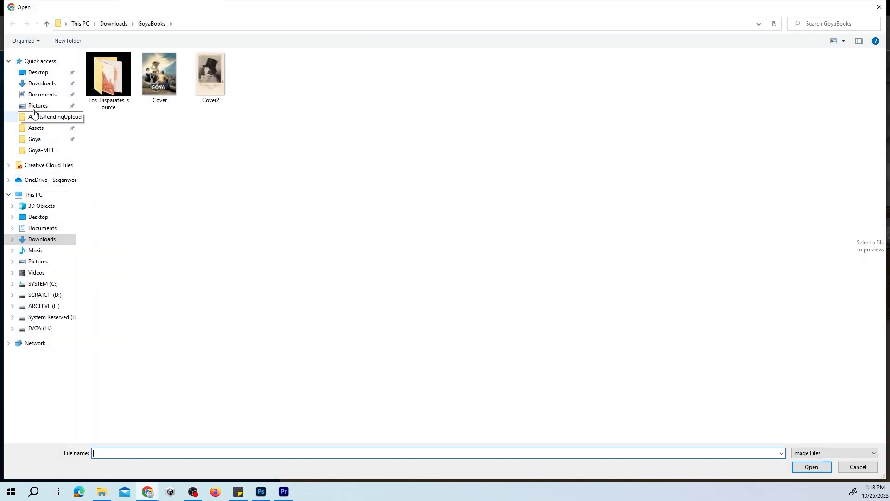
{"action": "left_click", "coordinate": [37, 73]}
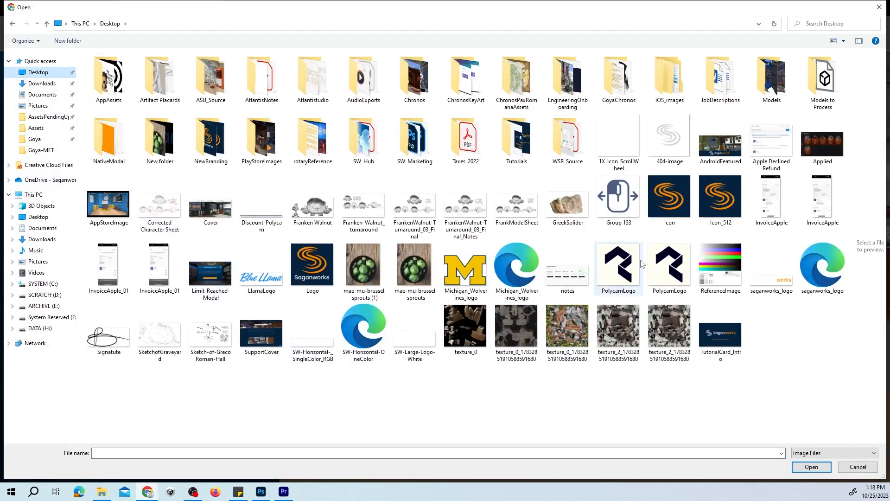
{"action": "left_click", "coordinate": [669, 274]}
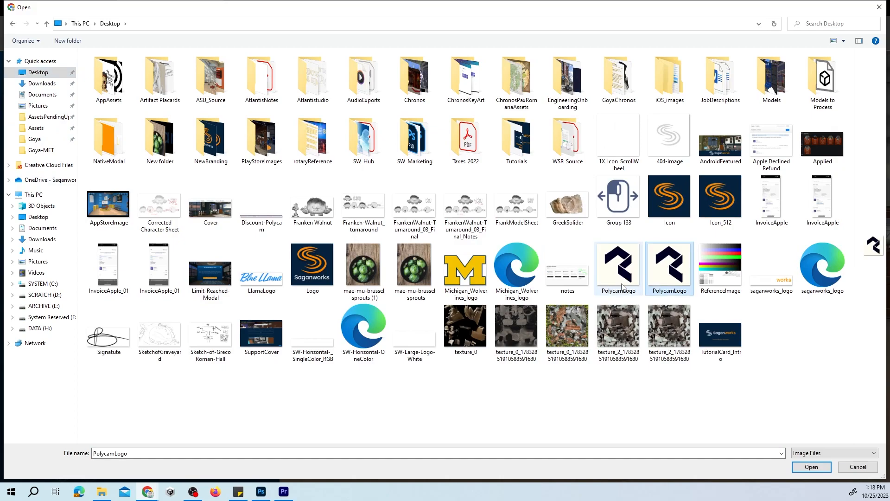
{"action": "left_click", "coordinate": [812, 466]}
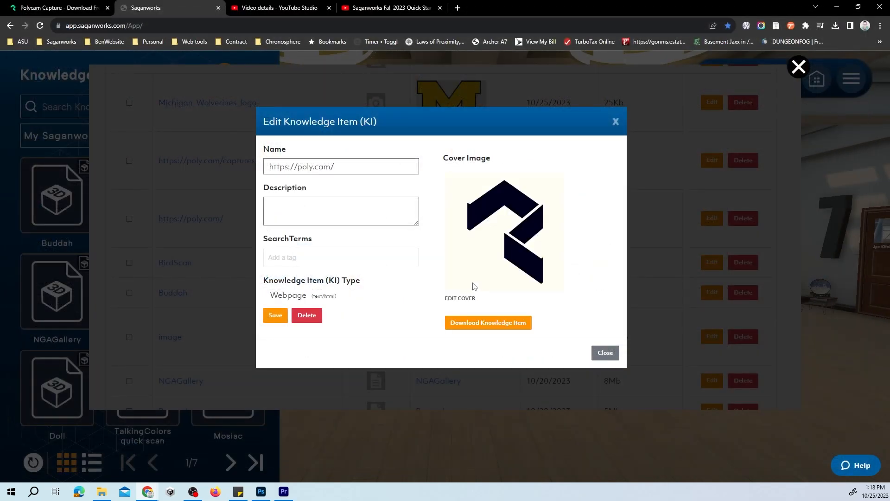
{"action": "left_click", "coordinate": [276, 317]}
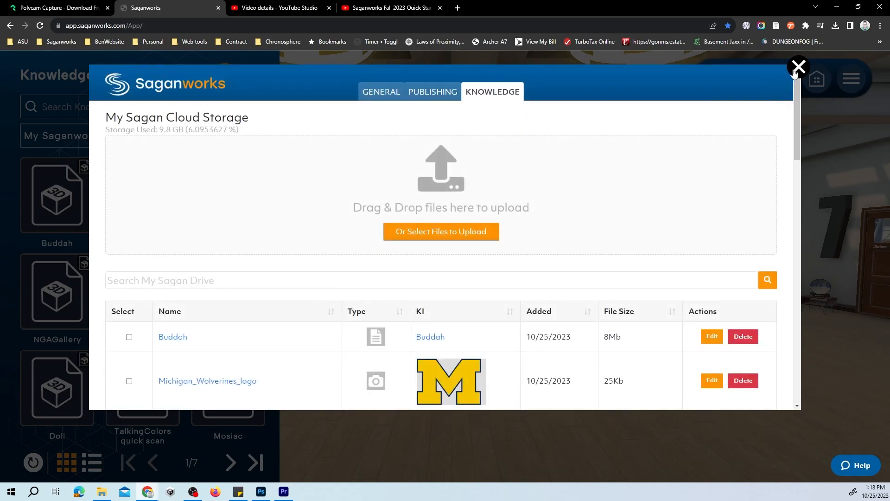
{"action": "left_click", "coordinate": [798, 68]}
{"action": "left_click", "coordinate": [524, 264]}
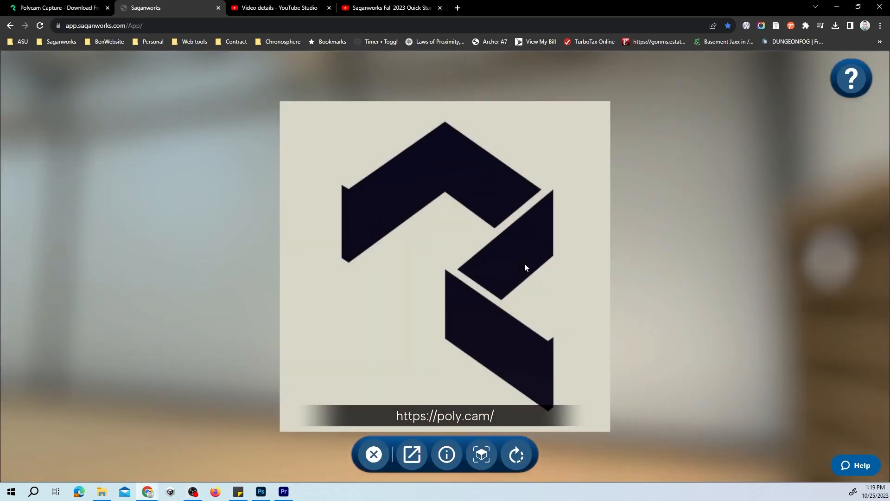
{"action": "left_click", "coordinate": [412, 454]}
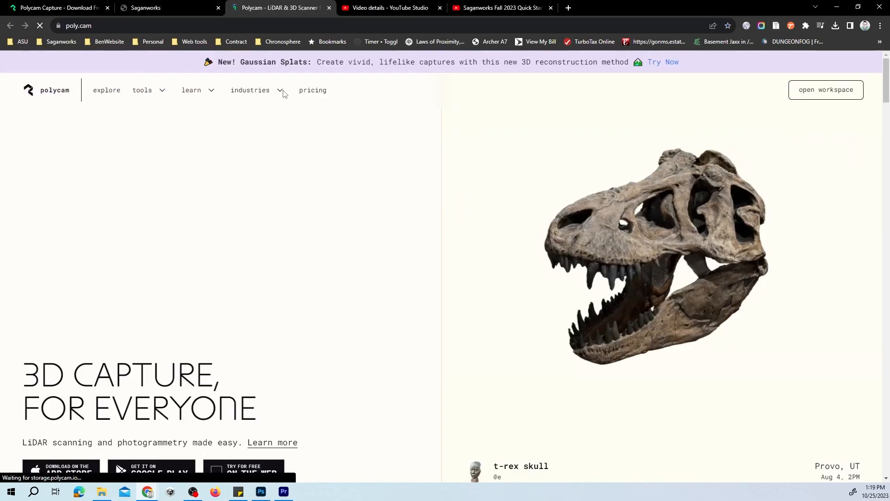
{"action": "left_click", "coordinate": [329, 8]}
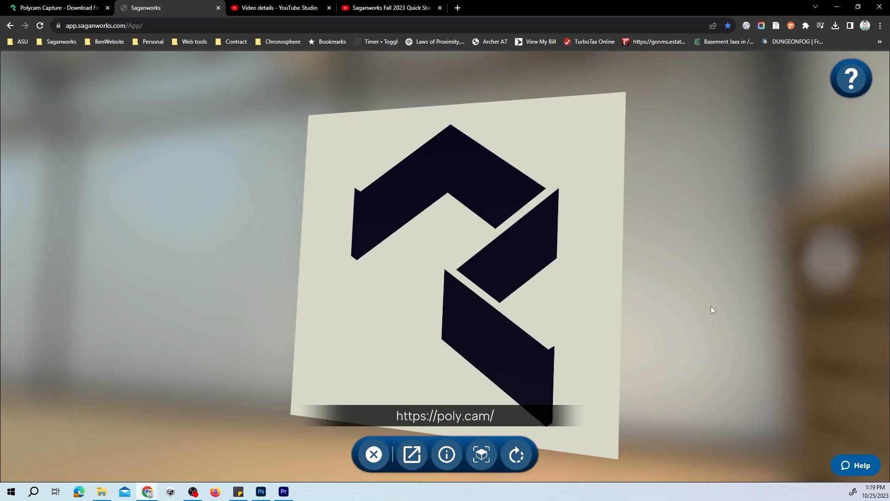
{"action": "left_click", "coordinate": [712, 308]}
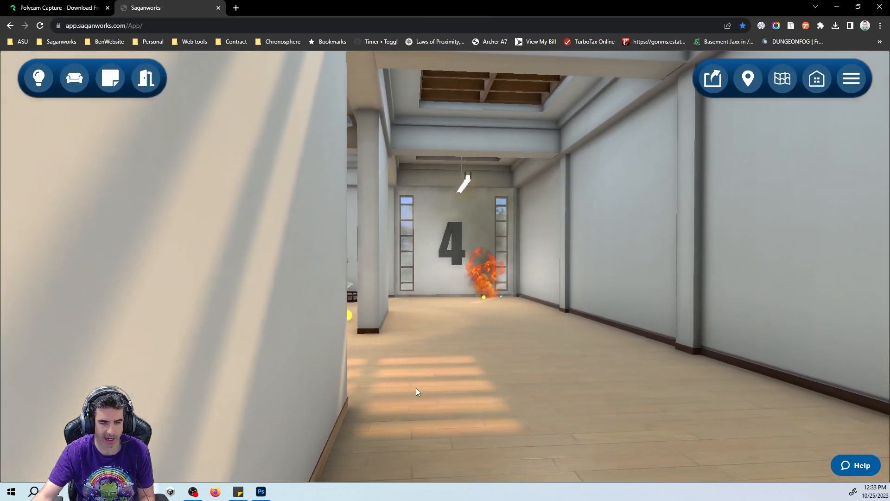
Walk back to the area with numbers 1 and 2 and delete the existing Demo Tour from the Demo Scene.
{"action": "key", "text": "a"}
{"action": "left_click_drag", "start_coordinate": [416, 387], "coordinate": [385, 386]}
{"action": "left_click", "coordinate": [369, 358]}
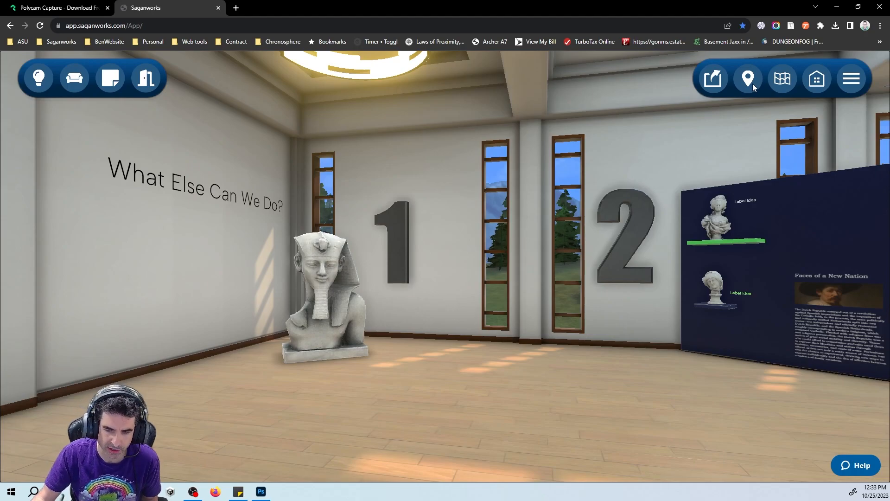
{"action": "left_click", "coordinate": [750, 81]}
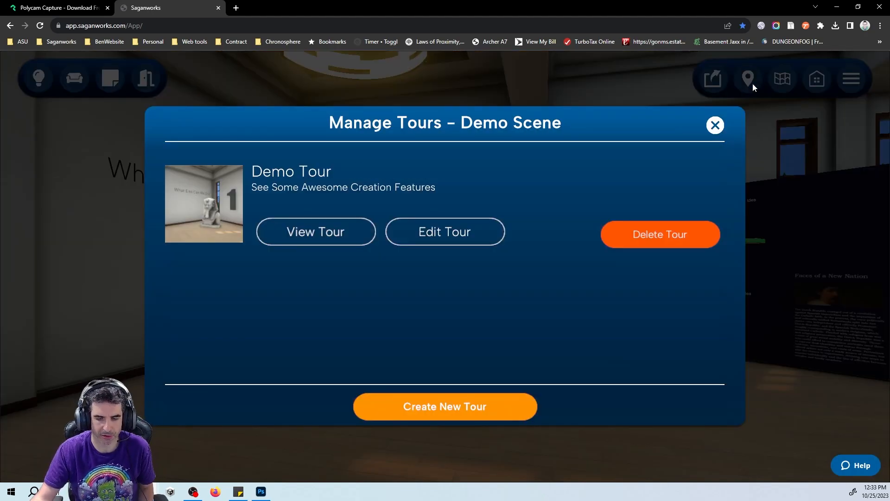
{"action": "left_click", "coordinate": [653, 244]}
{"action": "left_click", "coordinate": [548, 366]}
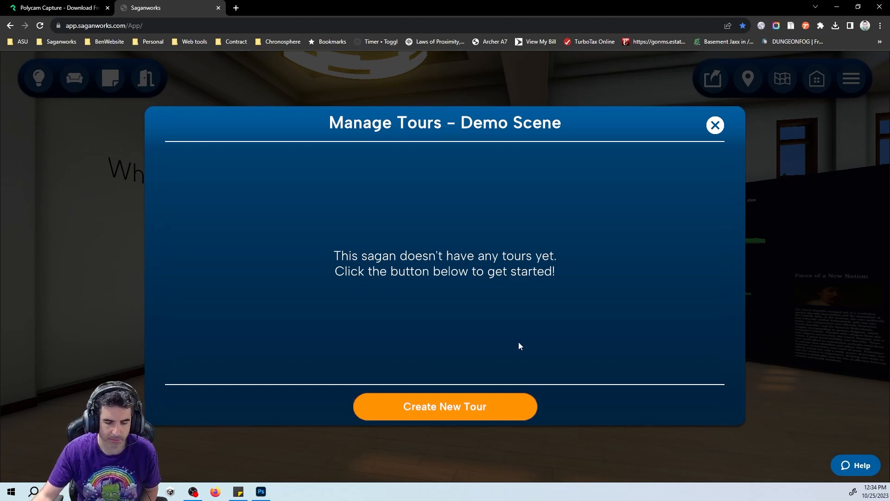
Create a new tour named "Demo Tour" with the description "Go over the great features of exhibit design".
{"action": "left_click", "coordinate": [449, 411]}
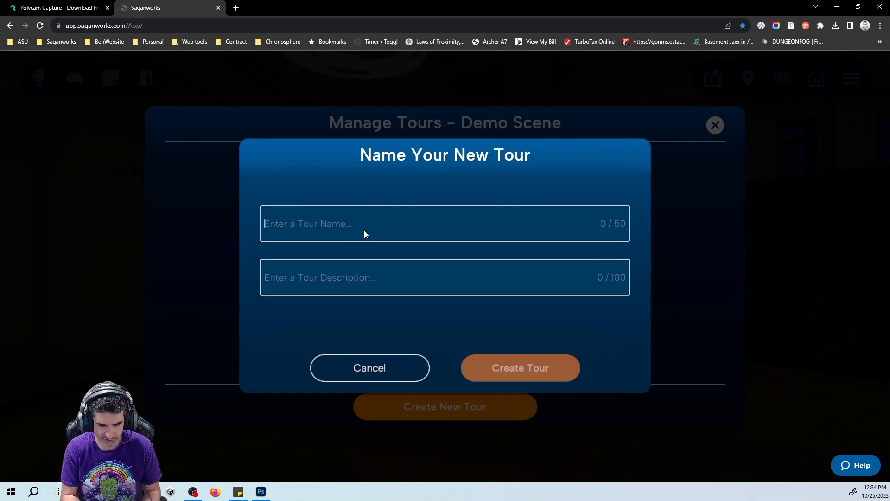
{"action": "type", "text": "Demo "}
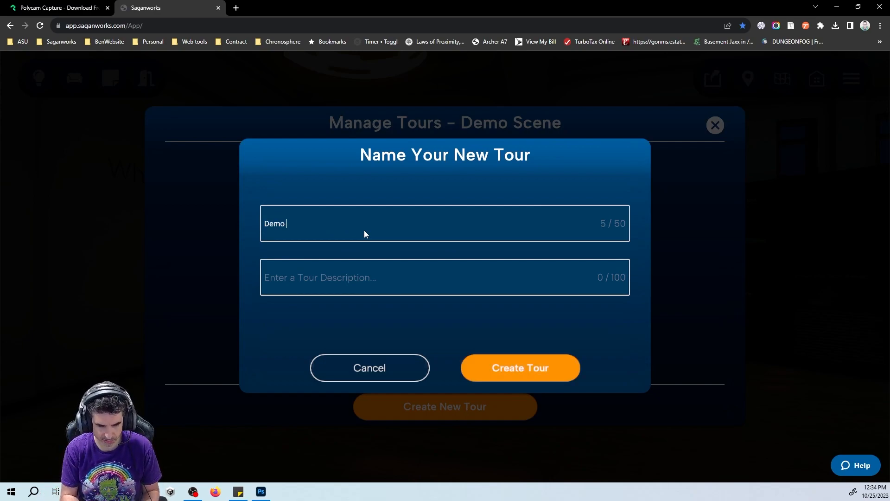
{"action": "type", "text": "Tour"}
{"action": "left_click", "coordinate": [384, 278]}
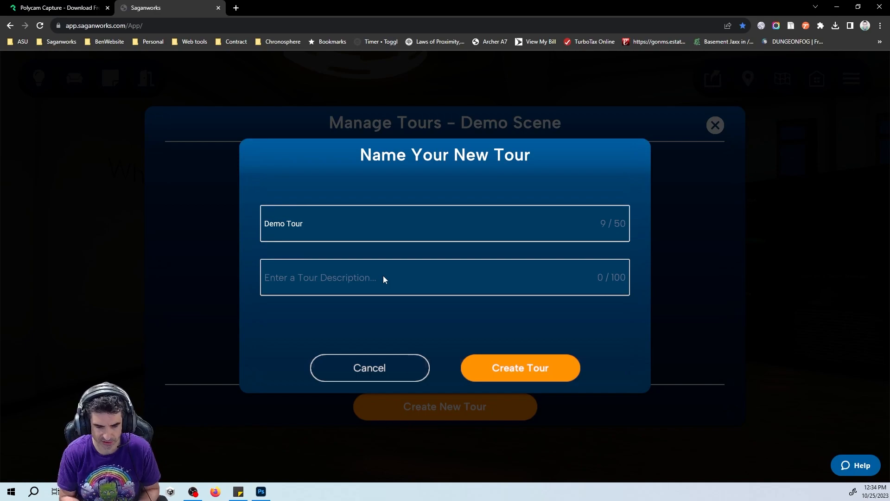
{"action": "type", "text": "Go over the great features of exhibit design"}
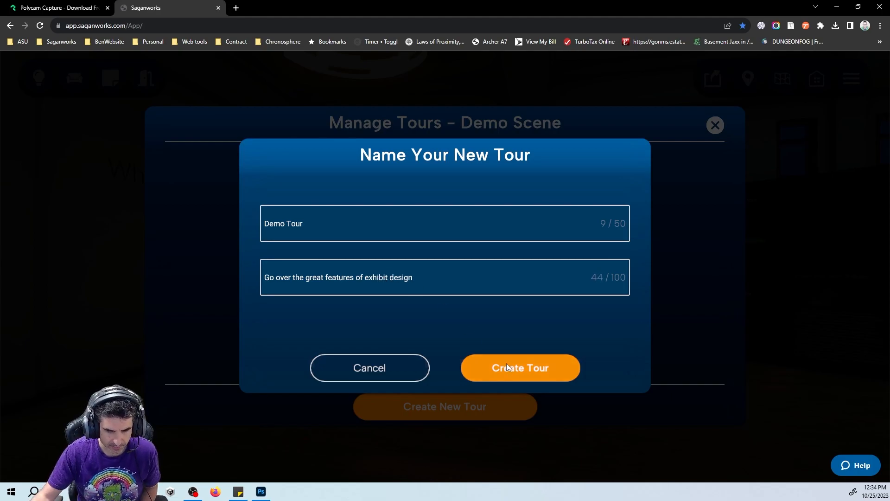
{"action": "left_click", "coordinate": [507, 363]}
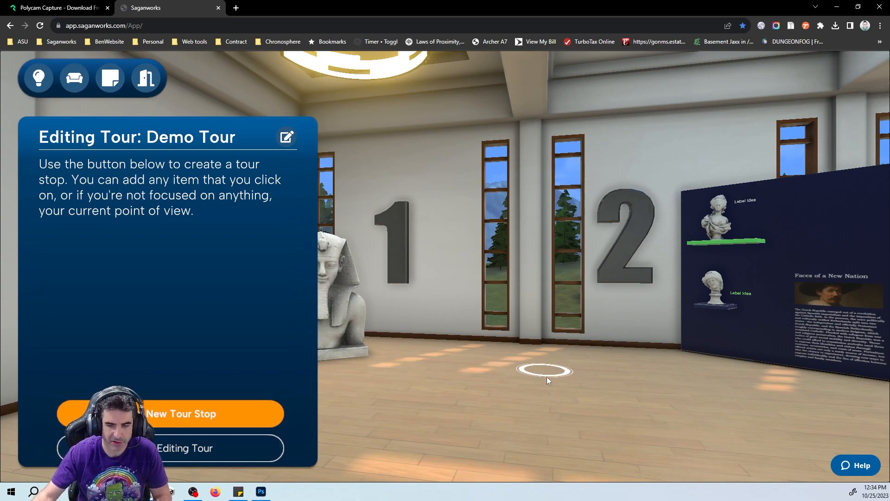
Frame the pharaoh bust beside the number 1 in the view and add that viewpoint as a new tour stop.
{"action": "left_click", "coordinate": [686, 420]}
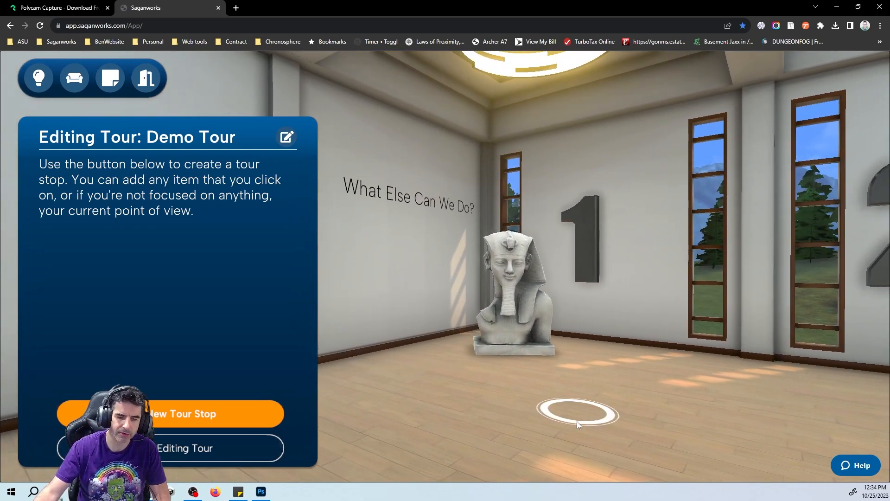
{"action": "left_click", "coordinate": [494, 436]}
{"action": "left_click_drag", "start_coordinate": [493, 436], "coordinate": [513, 443]}
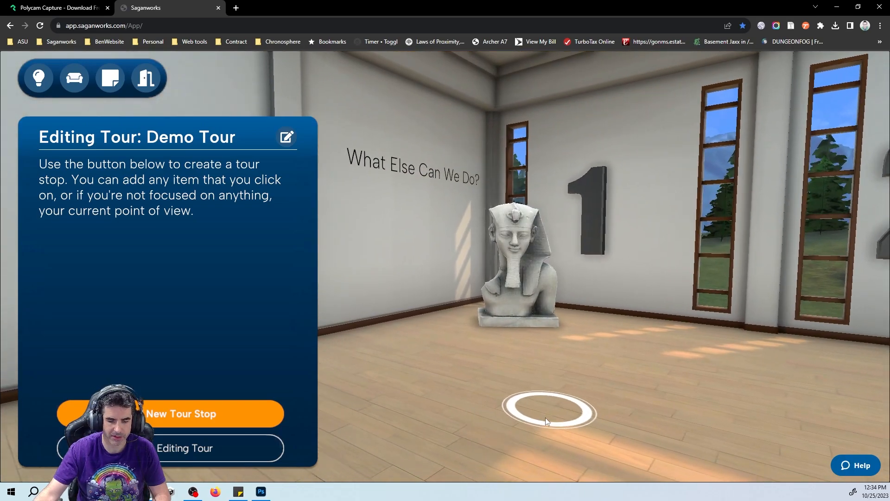
{"action": "left_click", "coordinate": [533, 411]}
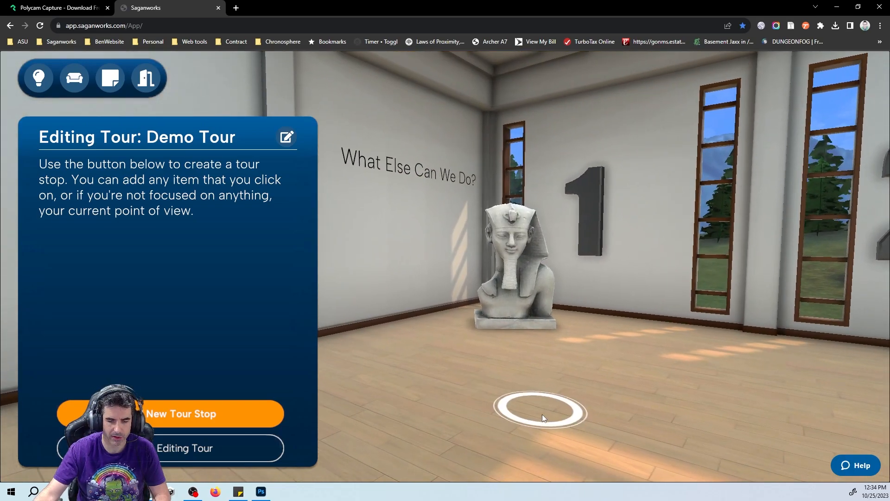
{"action": "left_click", "coordinate": [639, 429]}
{"action": "left_click_drag", "start_coordinate": [646, 431], "coordinate": [574, 433]}
{"action": "key", "text": "s"}
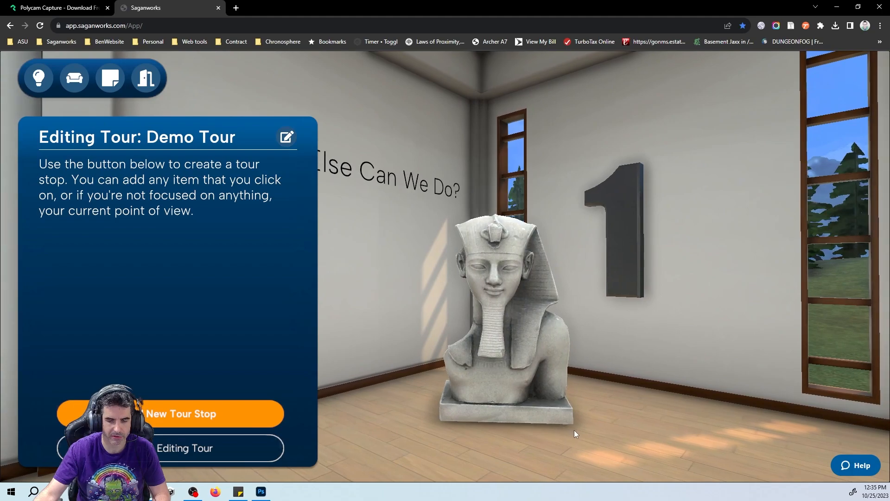
{"action": "left_click", "coordinate": [152, 417]}
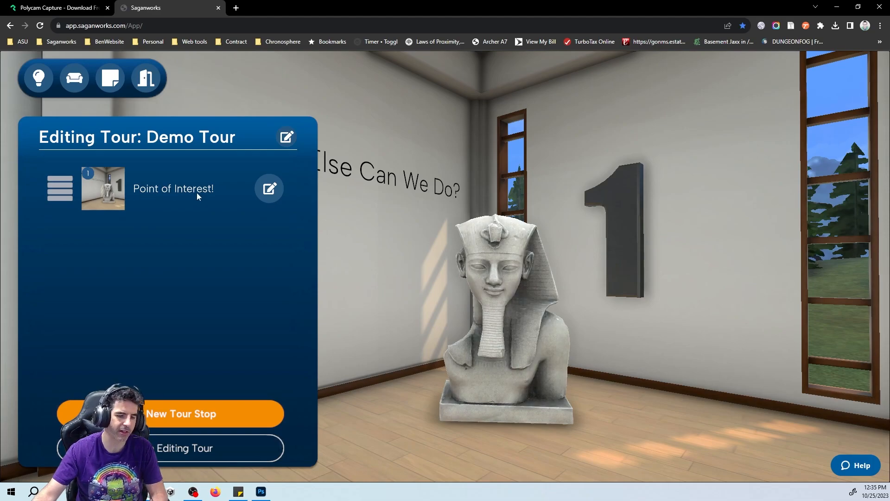
Rename the Demo Tour's first stop, the pharaoh bust viewpoint, to "Inspect Models" and save it.
{"action": "left_click", "coordinate": [268, 189]}
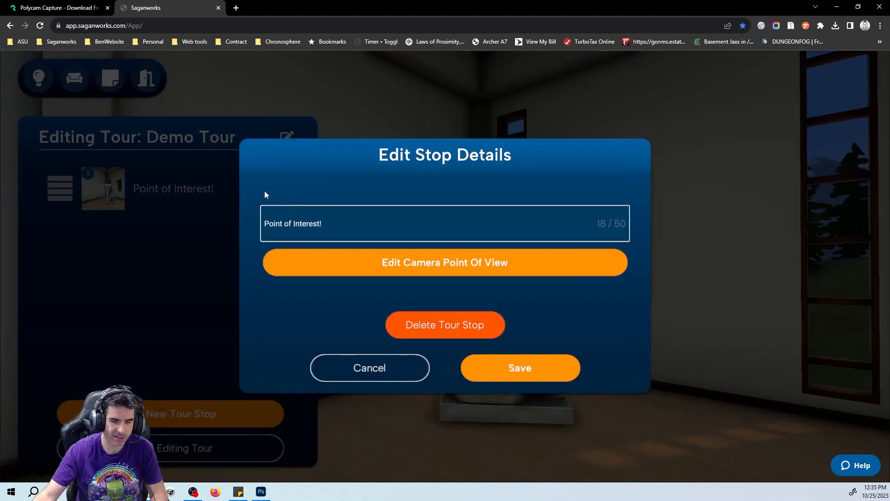
{"action": "left_click", "coordinate": [327, 226]}
{"action": "type", "text": "I"}
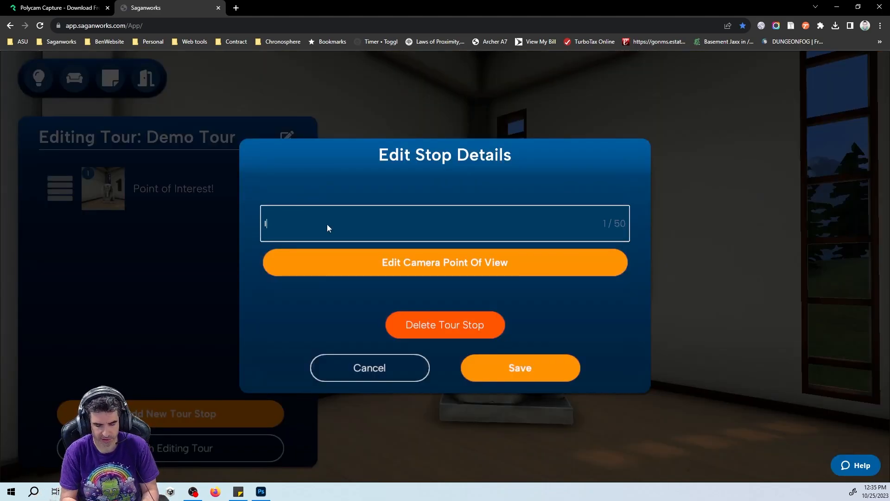
{"action": "type", "text": "nspect "}
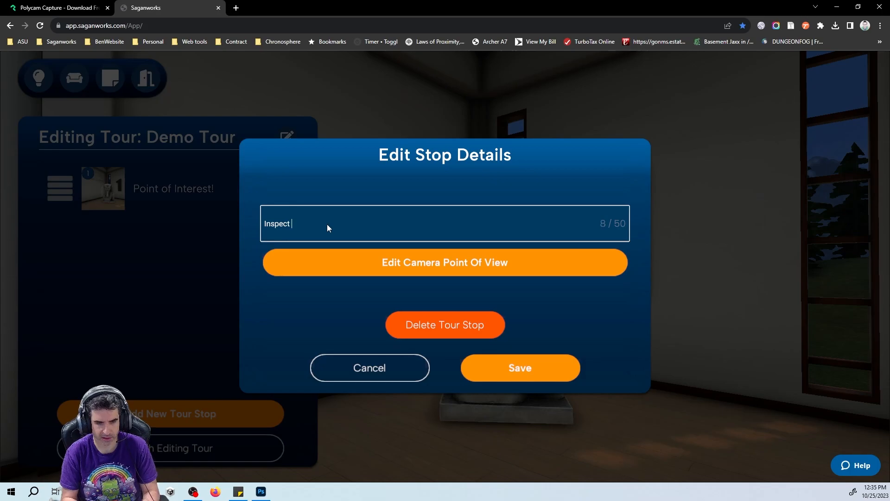
{"action": "type", "text": "Models"}
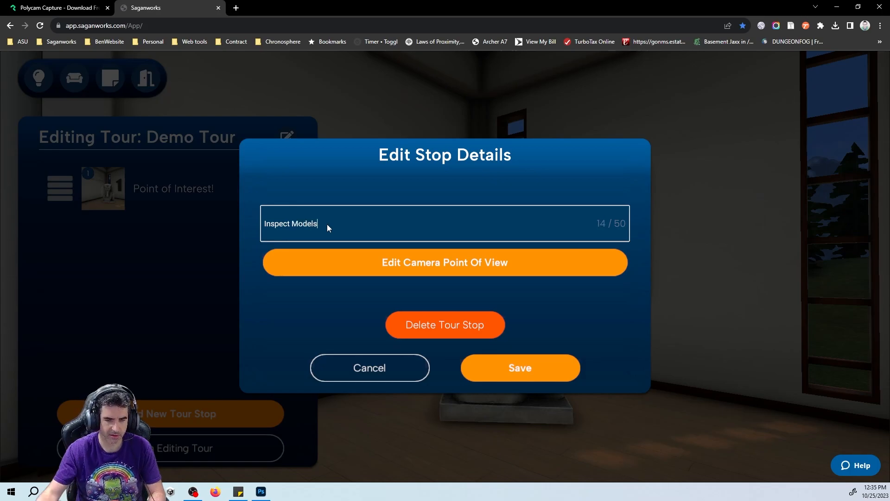
{"action": "left_click", "coordinate": [502, 374]}
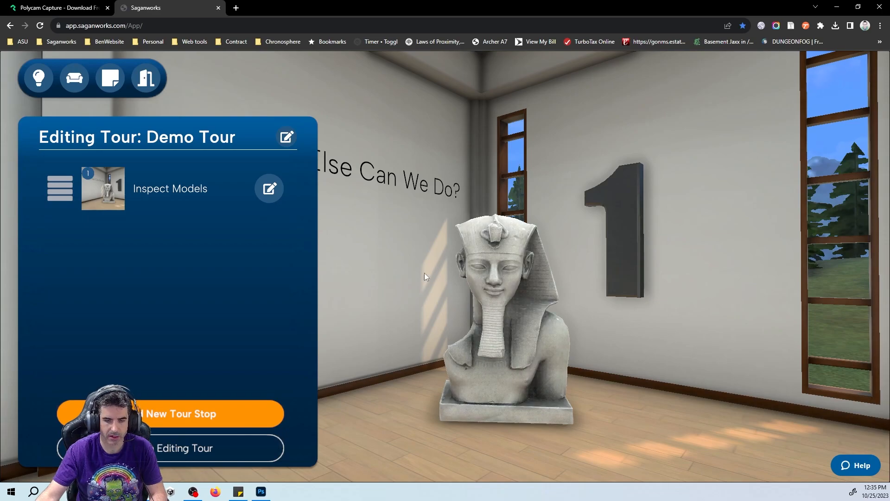
Change the Inspect Models stop's camera point of view to take in the whole "What Else Can We Do?" wall text and save it.
{"action": "left_click", "coordinate": [269, 189]}
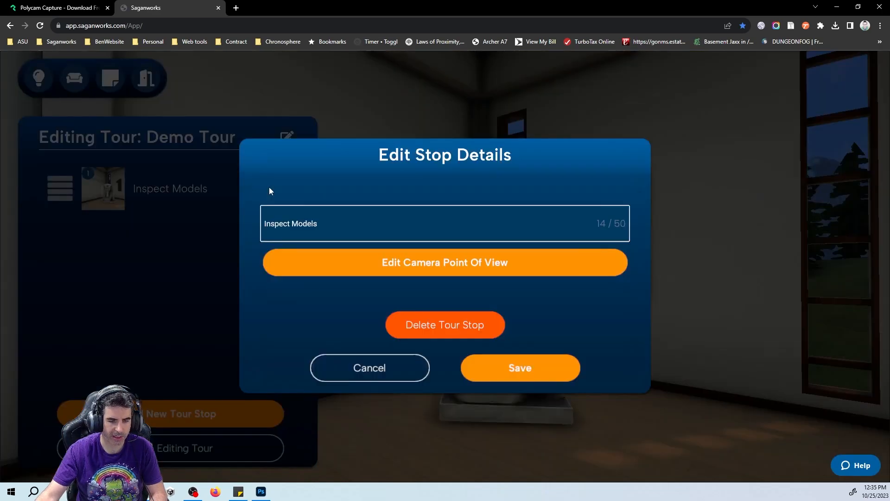
{"action": "left_click", "coordinate": [418, 270]}
{"action": "mouse_move", "coordinate": [344, 262]}
{"action": "left_mouse_down"}
{"action": "mouse_move", "coordinate": [315, 268]}
{"action": "mouse_move", "coordinate": [348, 265]}
{"action": "mouse_move", "coordinate": [306, 260]}
{"action": "mouse_move", "coordinate": [364, 263]}
{"action": "mouse_move", "coordinate": [348, 271]}
{"action": "left_mouse_up"}
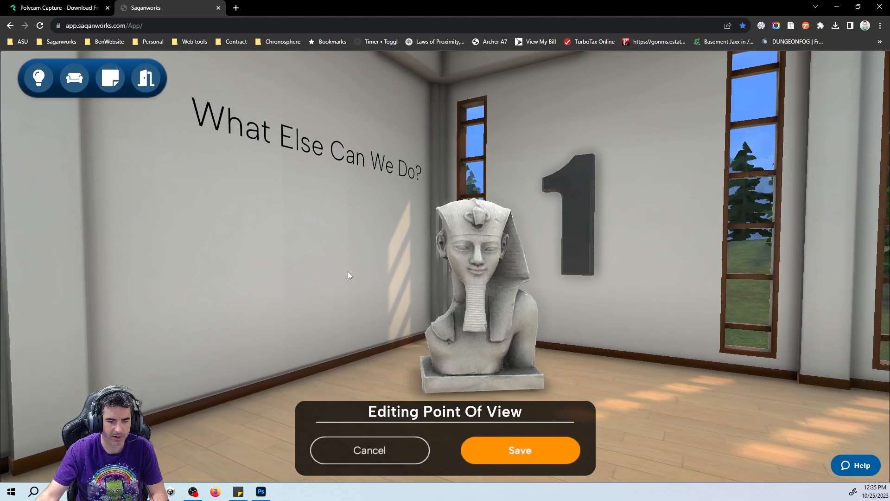
{"action": "left_click", "coordinate": [538, 458]}
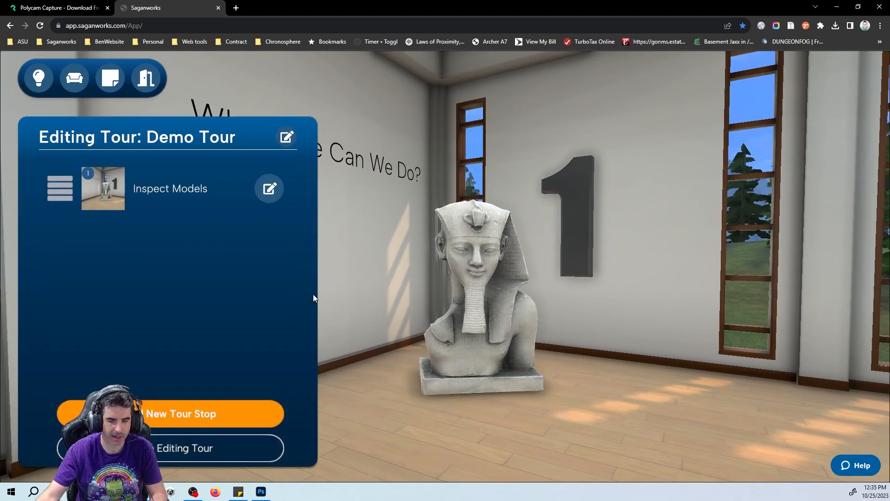
Add a tour stop framing the number 2 and the dark display wall, and name it "Custom Walls".
{"action": "left_click_drag", "start_coordinate": [350, 356], "coordinate": [533, 365]}
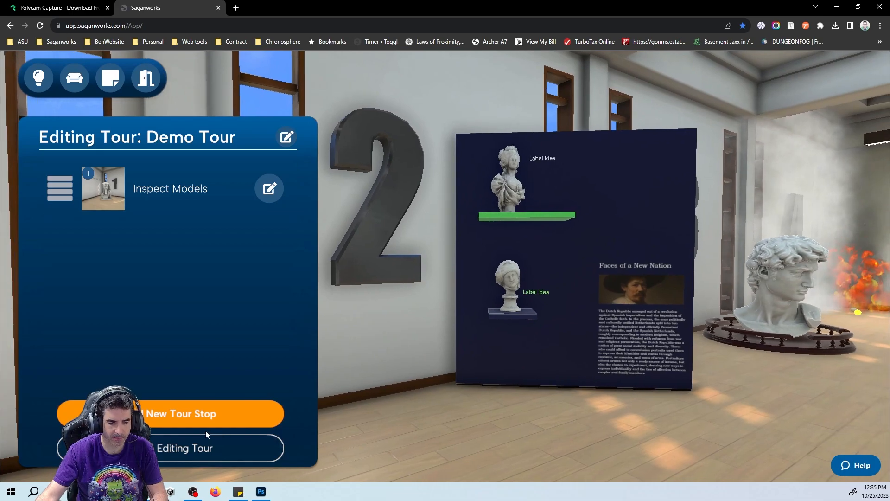
{"action": "left_click", "coordinate": [201, 418]}
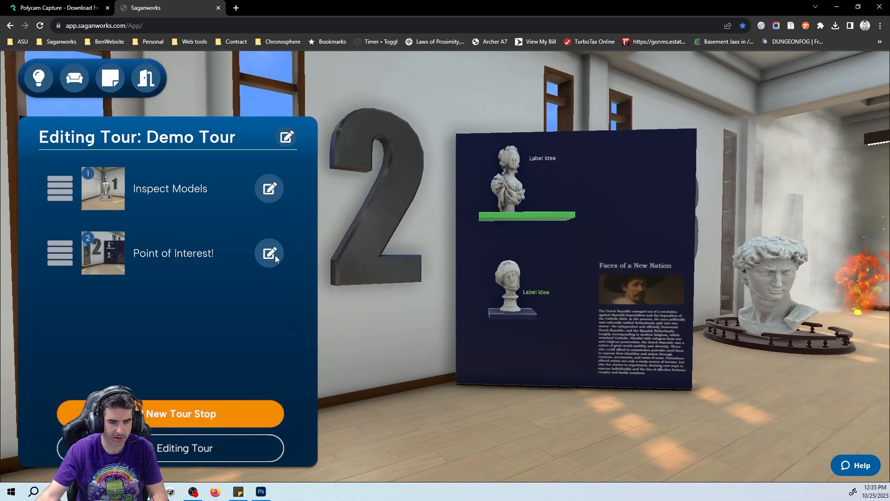
{"action": "left_click", "coordinate": [270, 253]}
{"action": "left_click", "coordinate": [355, 225]}
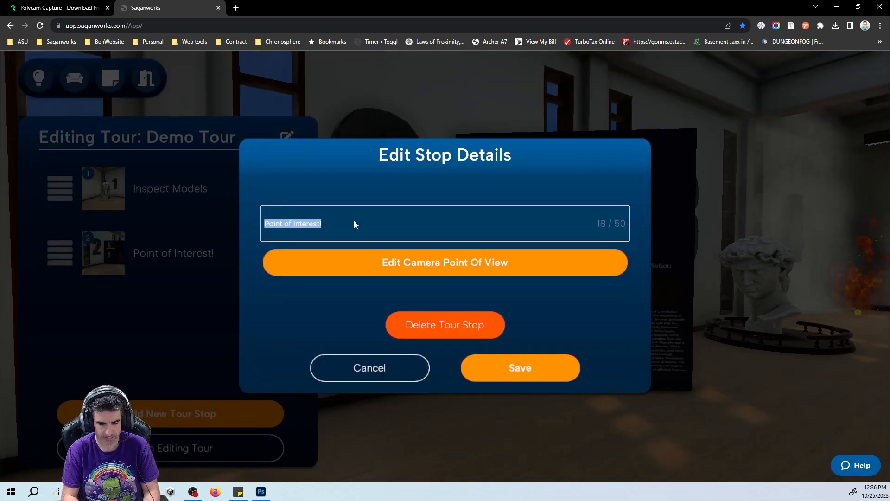
{"action": "type", "text": "Custom Wa"}
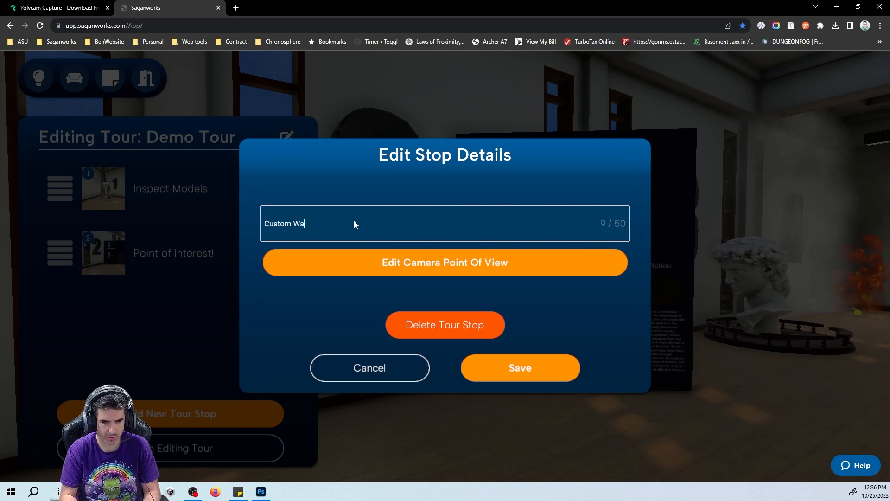
{"action": "type", "text": "lls"}
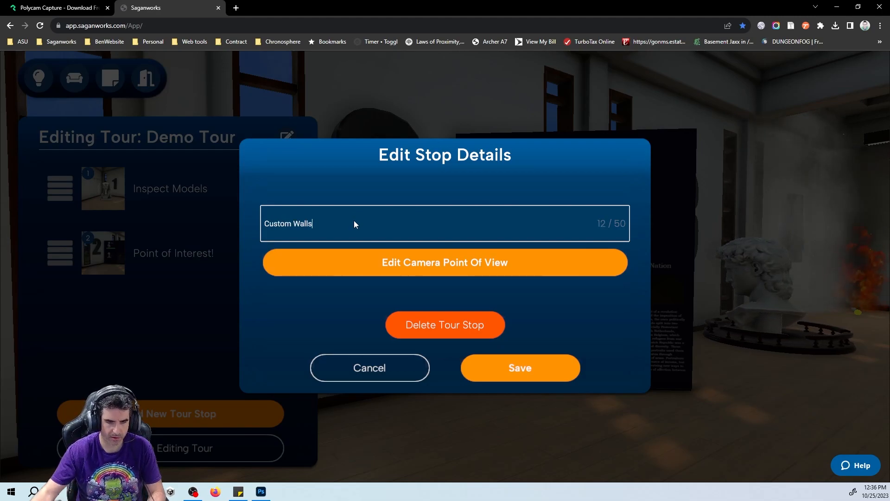
{"action": "left_click", "coordinate": [481, 360]}
Walk to the number 3 and add a tour stop framing it with the curly-haired bust.
{"action": "key", "text": "w"}
{"action": "left_click_drag", "start_coordinate": [619, 414], "coordinate": [474, 342]}
{"action": "key", "text": "a"}
{"action": "key", "text": "w"}
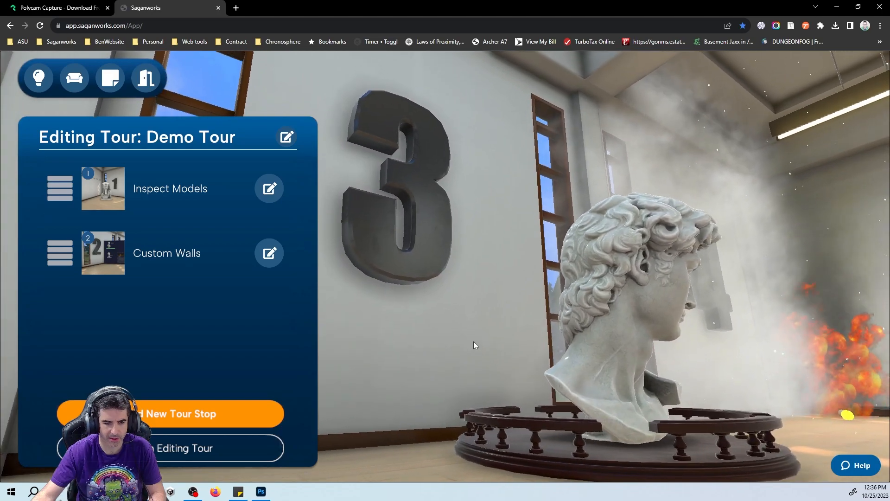
{"action": "left_click", "coordinate": [188, 415]}
Rename the number 3 viewpoint's tour stop to "Rotate Models" and save it.
{"action": "left_click", "coordinate": [270, 318]}
{"action": "left_click", "coordinate": [338, 223]}
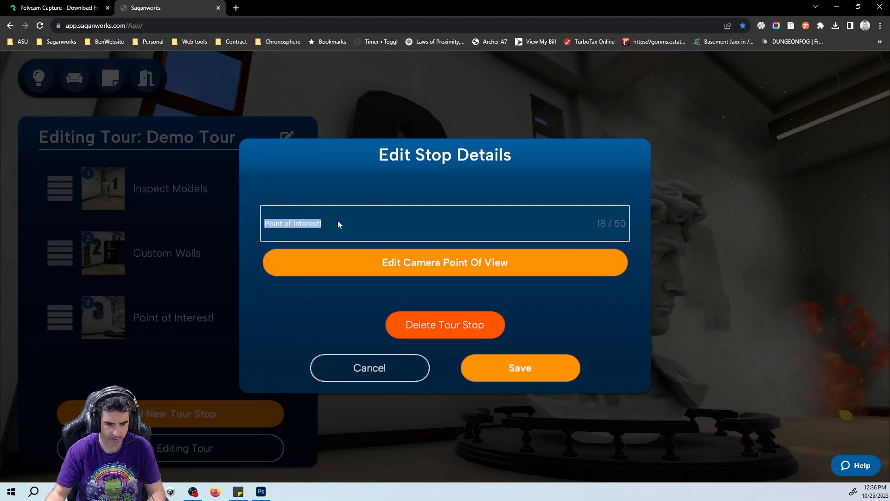
{"action": "type", "text": "Roating"}
{"action": "key", "text": "BackSpace"}
{"action": "key", "text": "BackSpace"}
{"action": "key", "text": "BackSpace"}
{"action": "key", "text": "BackSpace"}
{"action": "key", "text": "BackSpace"}
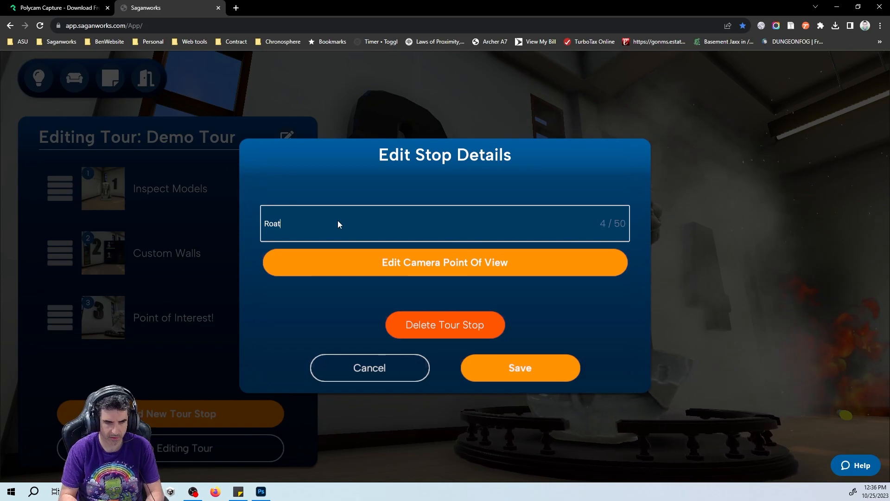
{"action": "type", "text": "ta"}
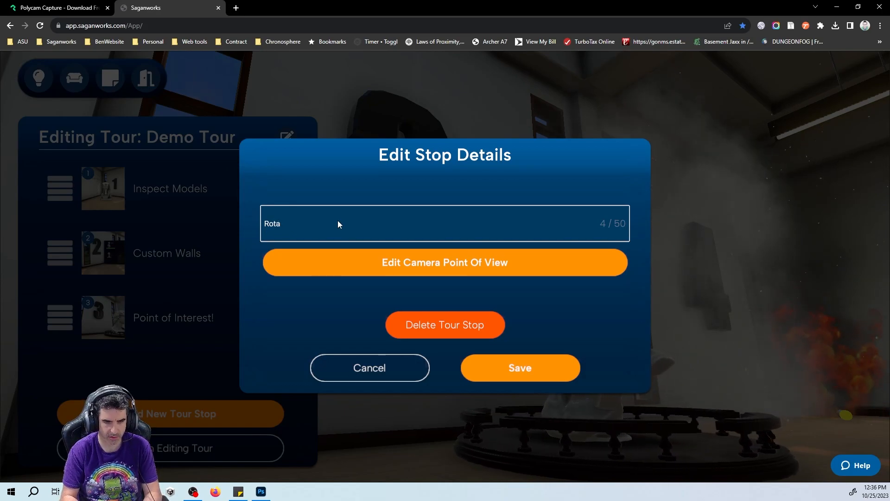
{"action": "type", "text": "te "}
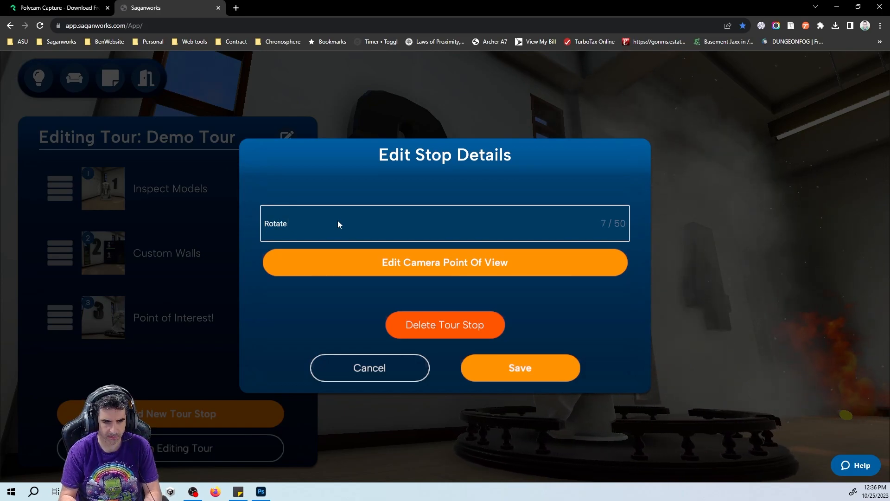
{"action": "type", "text": "Models"}
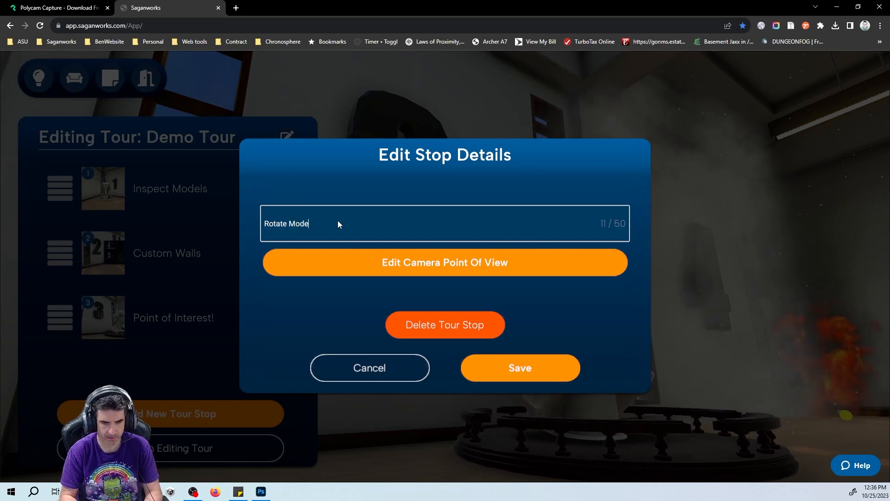
{"action": "left_click", "coordinate": [507, 375]}
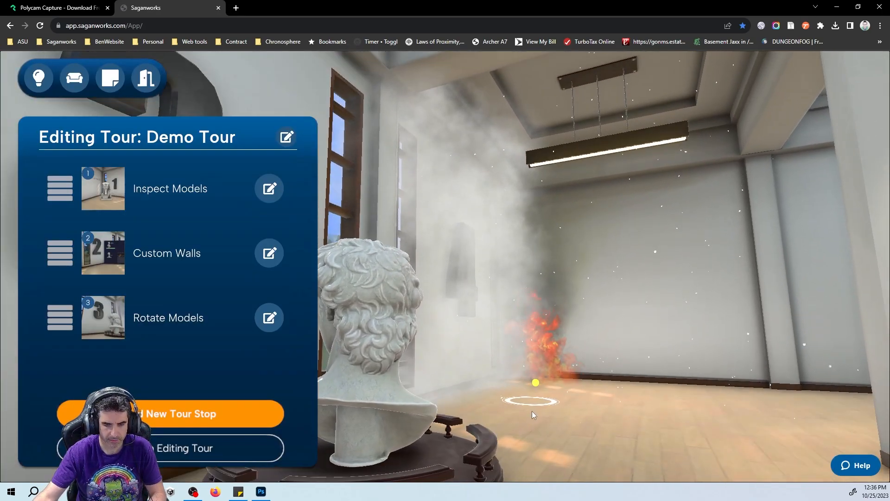
Add a tour stop framing the number 4 beside the fire effect, and name it "Use Effects".
{"action": "left_click", "coordinate": [533, 415]}
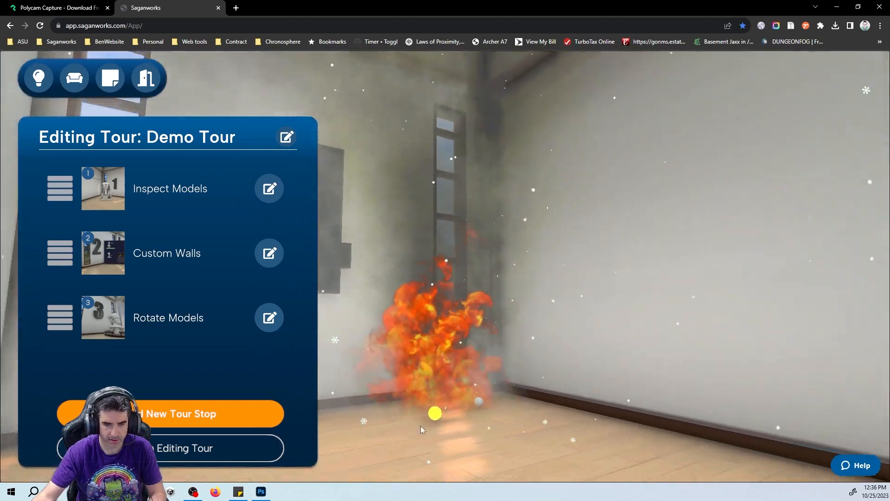
{"action": "mouse_move", "coordinate": [487, 416]}
{"action": "left_mouse_down"}
{"action": "mouse_move", "coordinate": [427, 406]}
{"action": "mouse_move", "coordinate": [501, 409]}
{"action": "mouse_move", "coordinate": [472, 419]}
{"action": "left_mouse_up"}
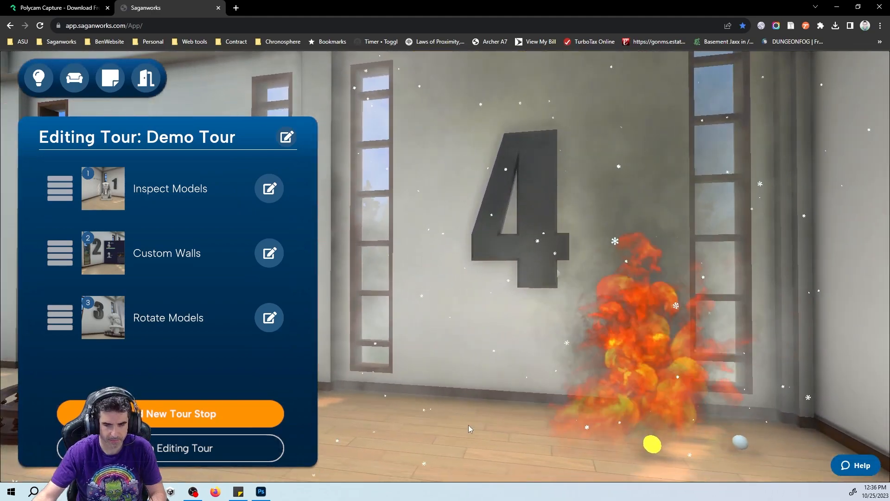
{"action": "left_click", "coordinate": [214, 420]}
{"action": "left_click", "coordinate": [265, 386]}
{"action": "triple_click", "coordinate": [338, 232]}
{"action": "type", "text": "Use Effects"}
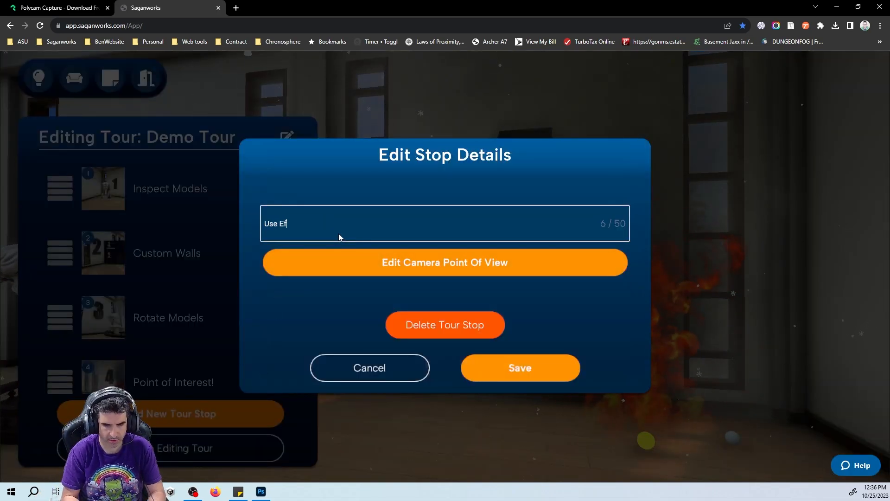
{"action": "left_click", "coordinate": [483, 361]}
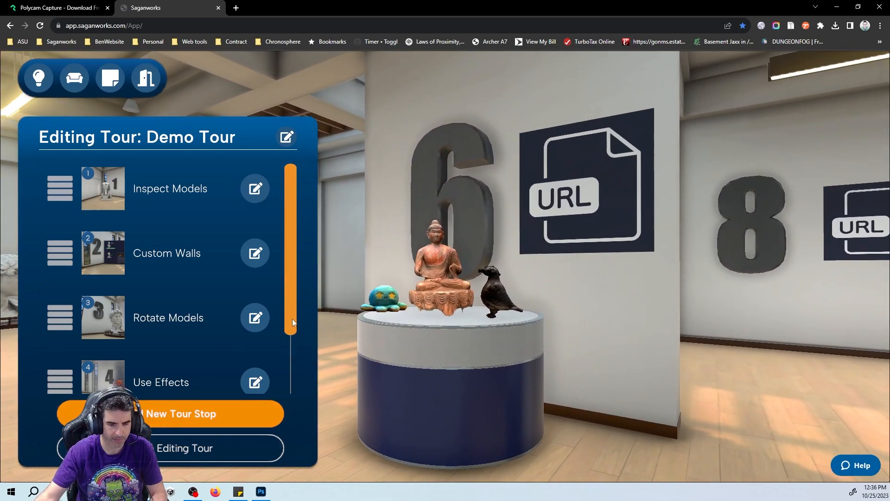
Move the number 5 viewpoint's stop ahead of the number 6 pedestal stop in the Demo Tour and finish editing.
{"action": "left_click", "coordinate": [437, 465]}
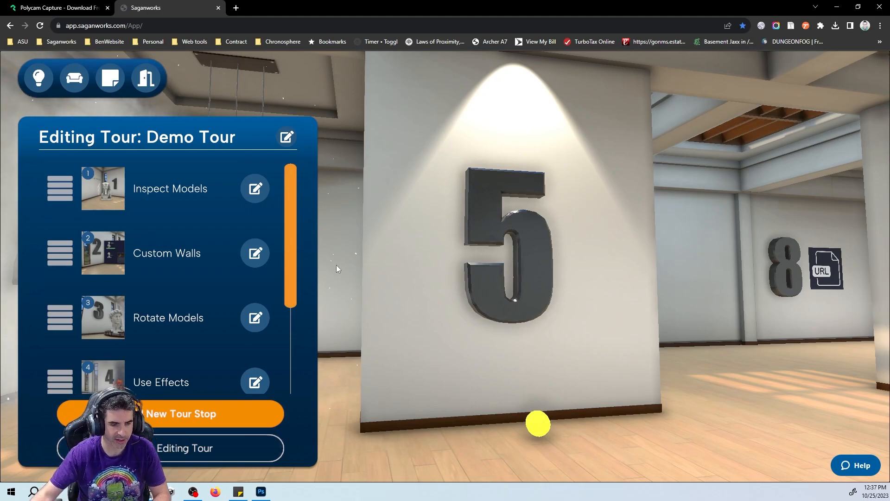
{"action": "left_click_drag", "start_coordinate": [57, 319], "coordinate": [41, 272]}
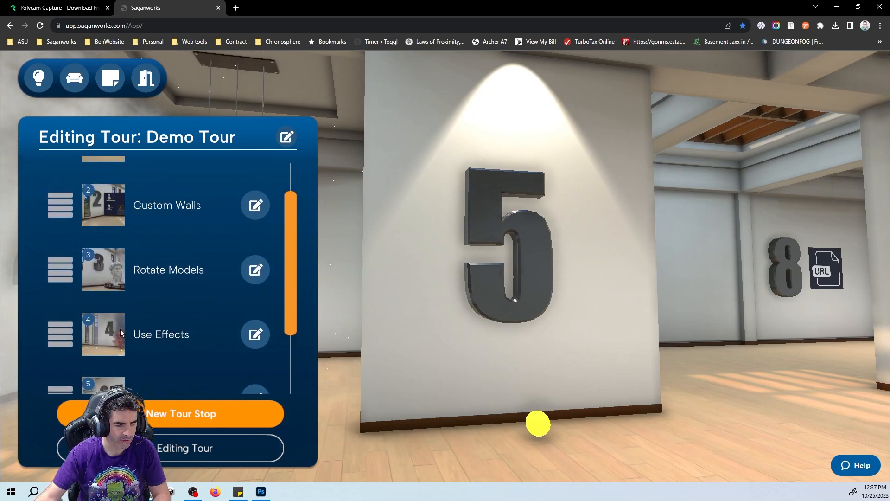
{"action": "scroll", "coordinate": [122, 334], "scroll_direction": "down", "scroll_amount": 2}
{"action": "scroll", "coordinate": [154, 350], "scroll_direction": "down", "scroll_amount": 1}
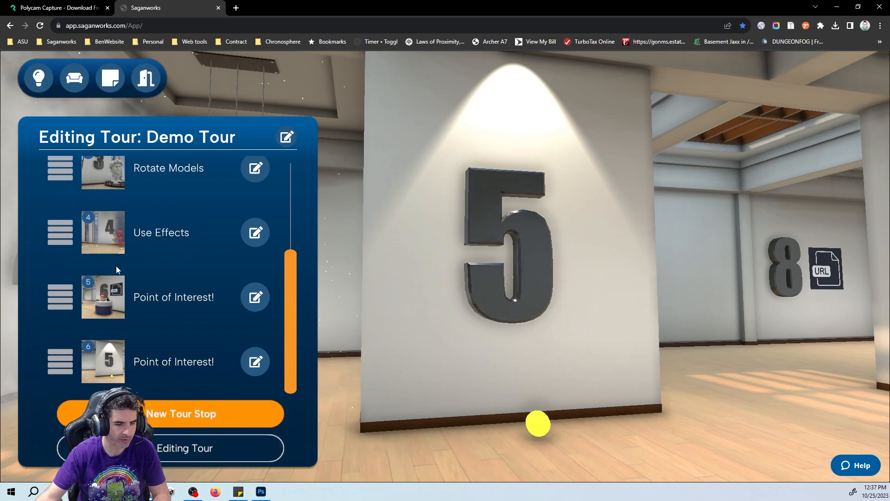
{"action": "left_click_drag", "start_coordinate": [65, 364], "coordinate": [66, 299]}
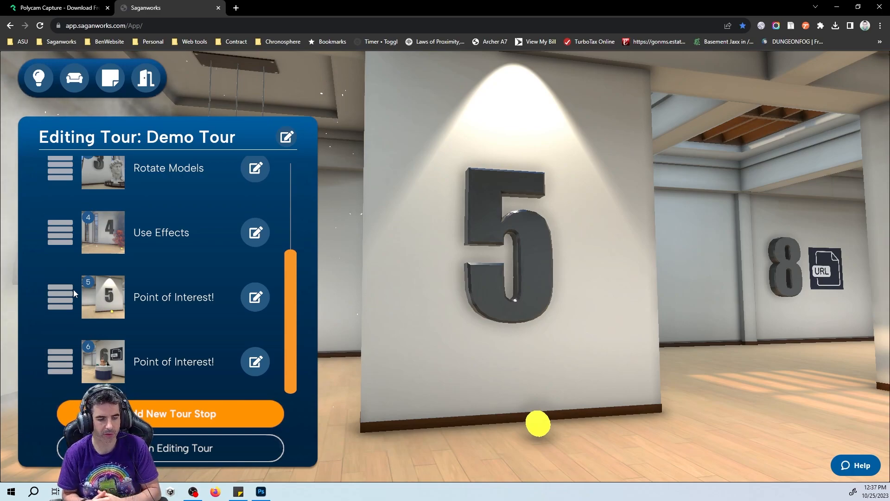
{"action": "left_click", "coordinate": [194, 451]}
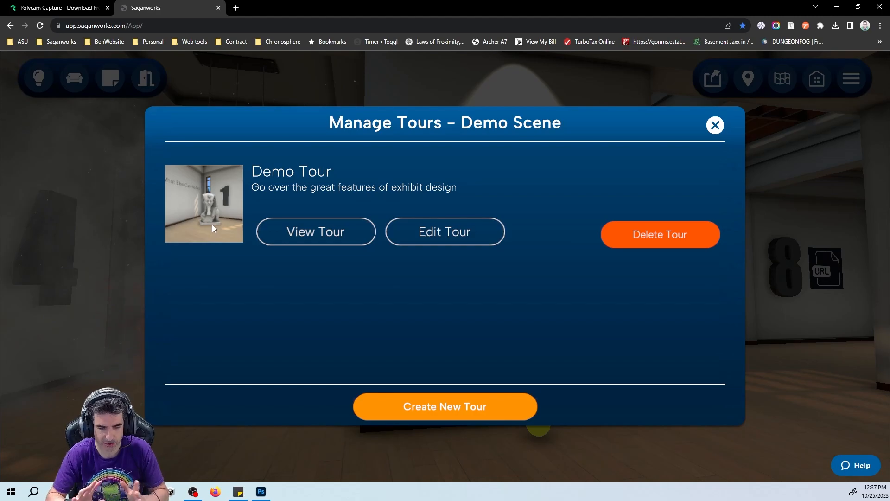
Reopen the Demo Tour for editing and check the details of the Inspect Models stop without changing them.
{"action": "left_click", "coordinate": [465, 239]}
{"action": "mouse_move", "coordinate": [293, 226]}
{"action": "left_mouse_down"}
{"action": "mouse_move", "coordinate": [296, 331]}
{"action": "mouse_move", "coordinate": [298, 243]}
{"action": "mouse_move", "coordinate": [287, 238]}
{"action": "left_mouse_up"}
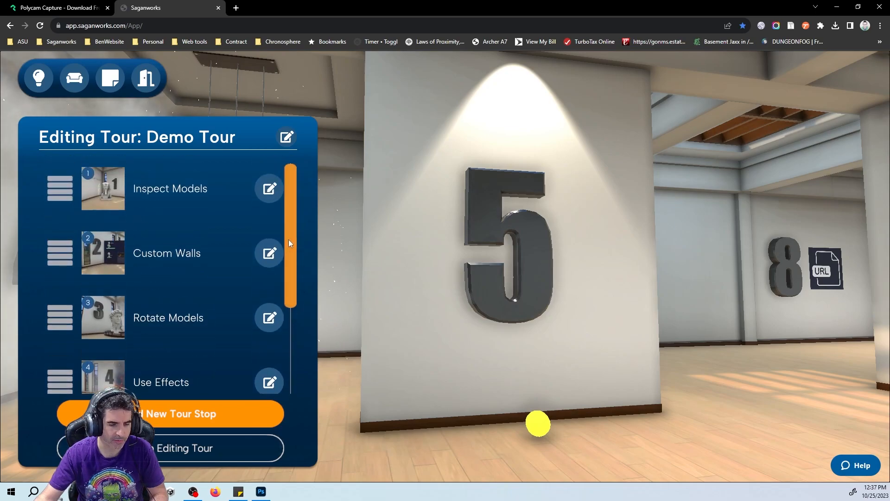
{"action": "left_click", "coordinate": [269, 189]}
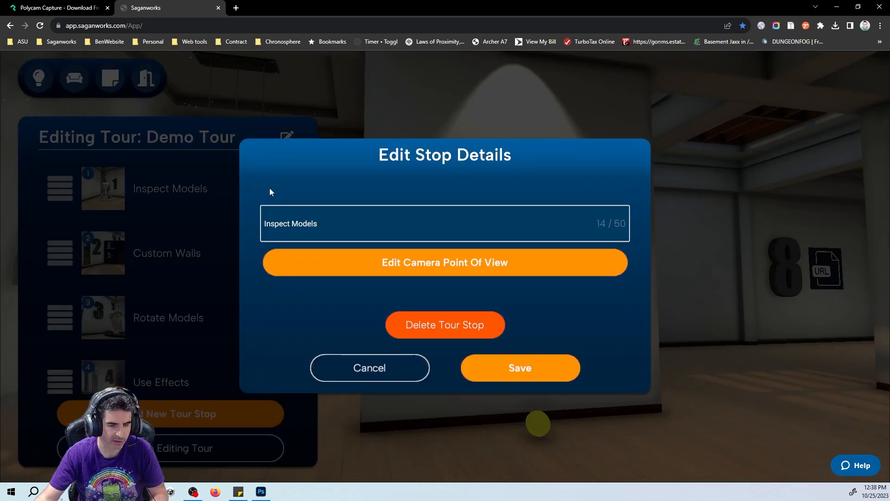
{"action": "left_click", "coordinate": [370, 368]}
Delete the number 6 pedestal stop at the end of the Demo Tour, finish editing, and close the tour manager.
{"action": "scroll", "coordinate": [250, 313], "scroll_direction": "down", "scroll_amount": 2}
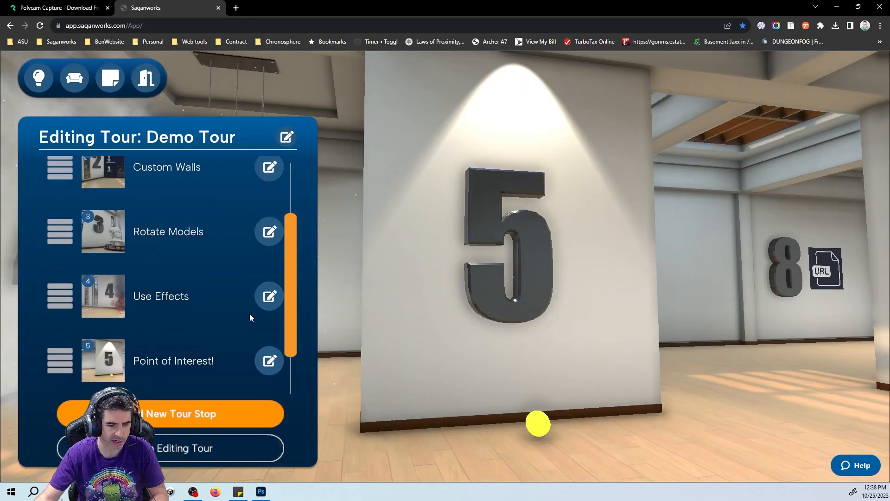
{"action": "scroll", "coordinate": [250, 317], "scroll_direction": "down", "scroll_amount": 1}
{"action": "left_click", "coordinate": [271, 360]}
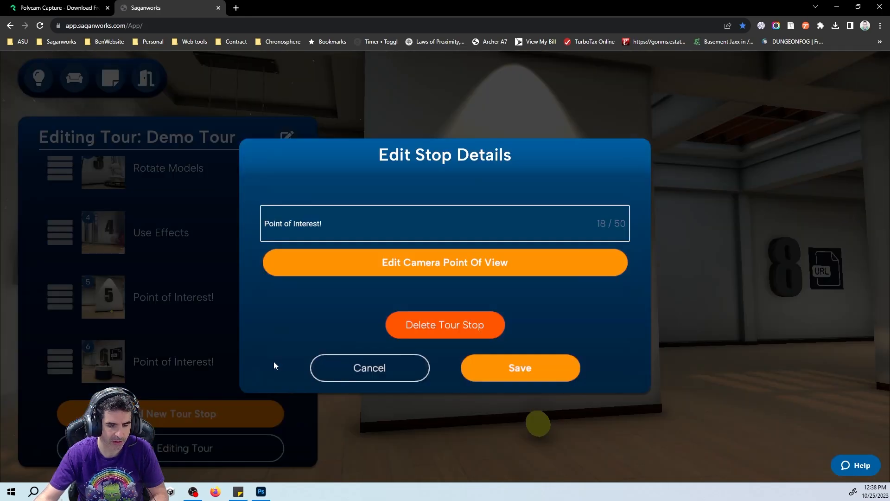
{"action": "left_click", "coordinate": [443, 328]}
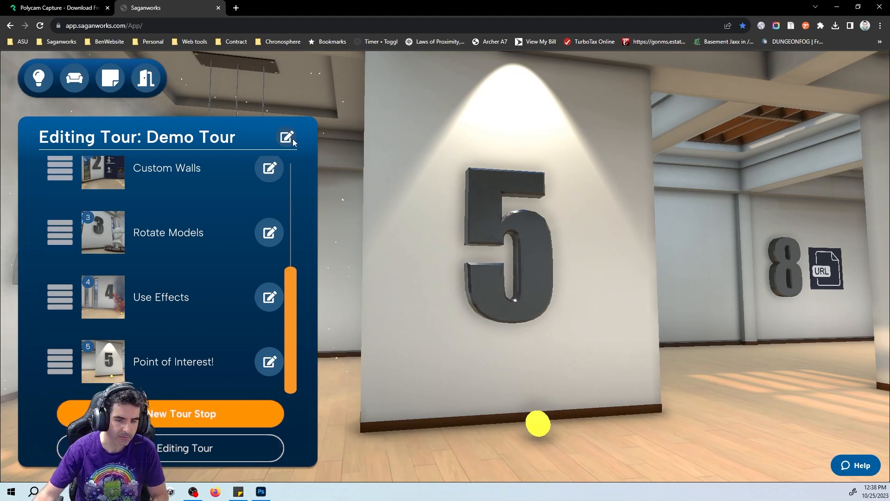
{"action": "left_click", "coordinate": [200, 450]}
{"action": "left_click", "coordinate": [717, 127]}
Walk back to the pharaoh bust beside the number 1 and open it for inspection.
{"action": "left_click_drag", "start_coordinate": [727, 321], "coordinate": [327, 356]}
{"action": "key", "text": "s"}
{"action": "key", "text": "w"}
{"action": "left_click", "coordinate": [475, 300]}
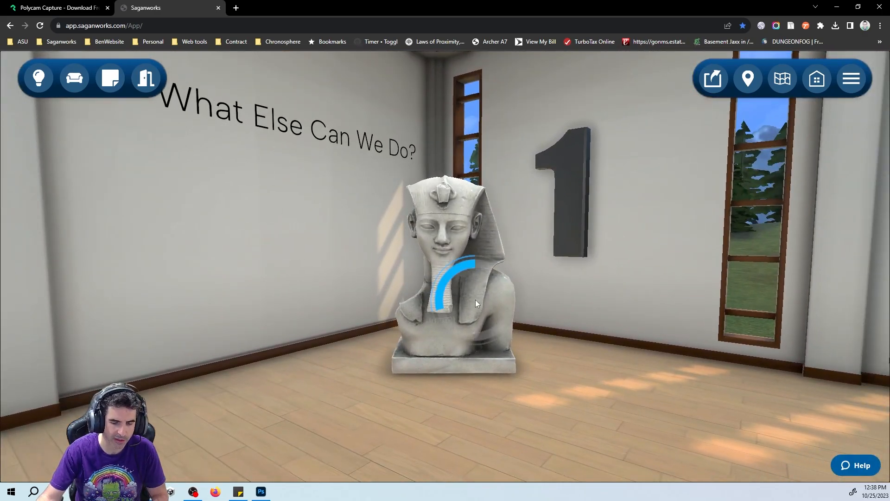
Select the pharaoh bust beside the number 1, check its Can Inspect option, and deselect it.
{"action": "left_click", "coordinate": [73, 81]}
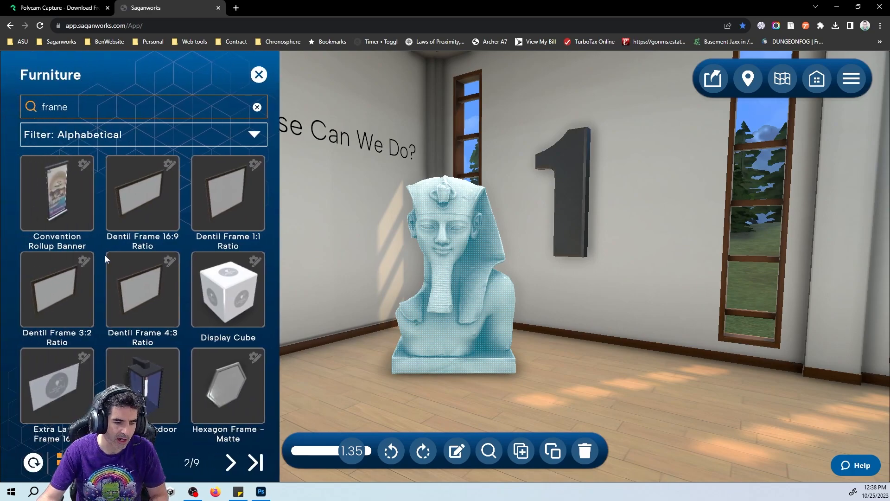
{"action": "left_click", "coordinate": [340, 269]}
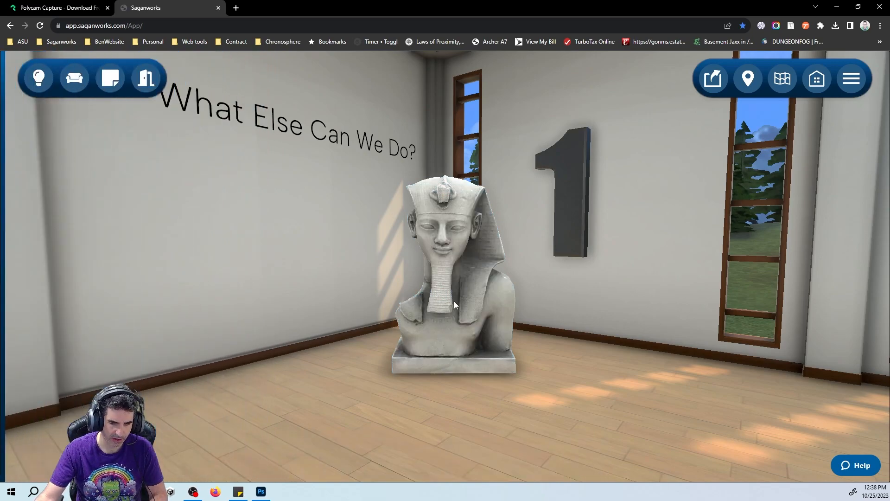
{"action": "left_click", "coordinate": [451, 291]}
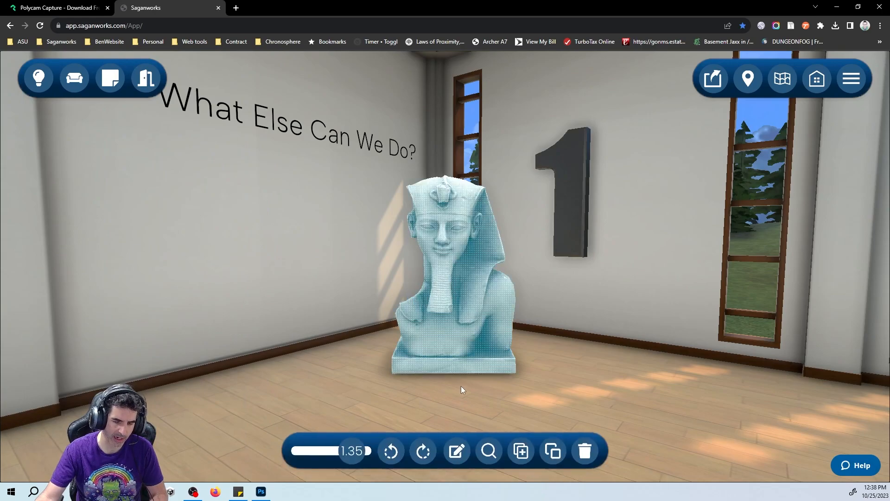
{"action": "left_click", "coordinate": [458, 452]}
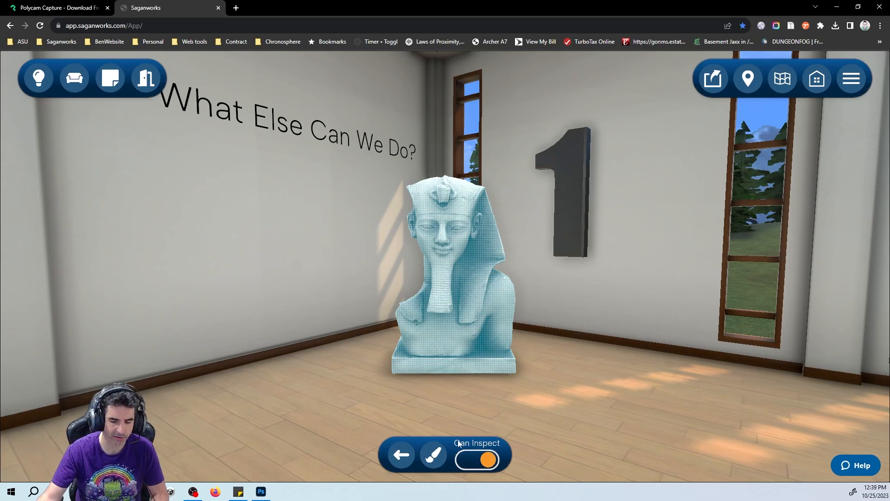
{"action": "left_click", "coordinate": [456, 420]}
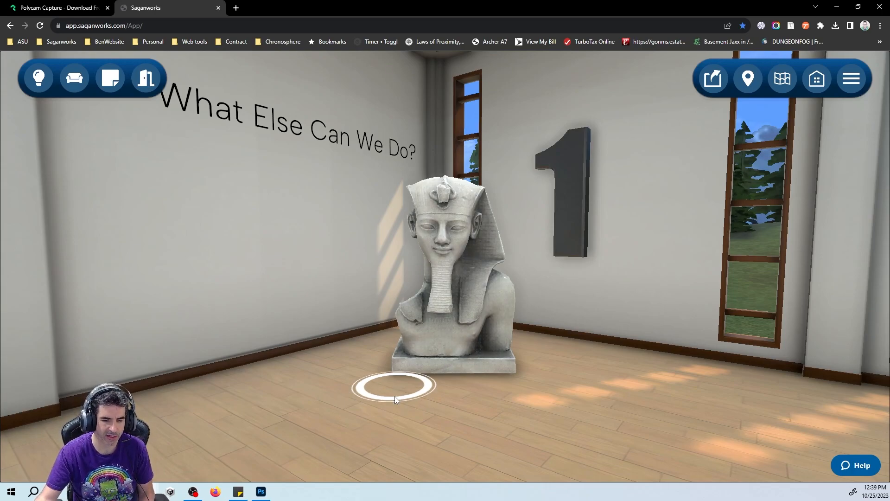
Open the pharaoh bust for inspection from another viewpoint and close the inspection view.
{"action": "left_click", "coordinate": [314, 391]}
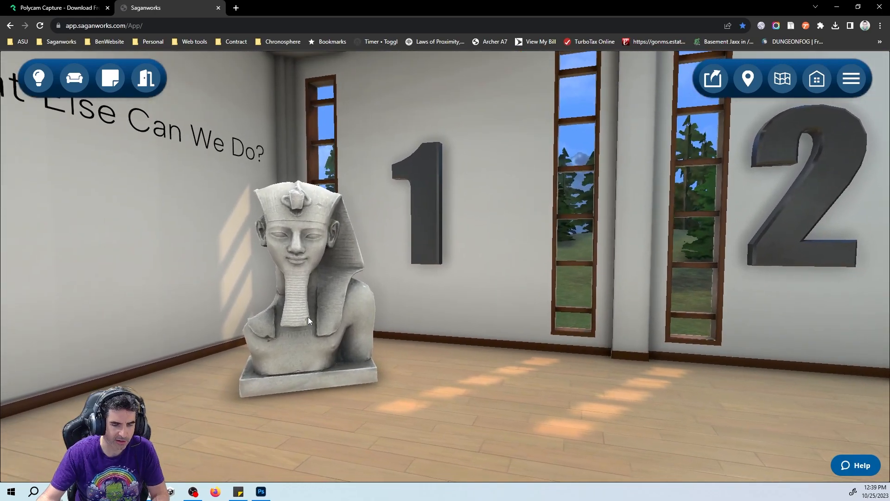
{"action": "left_click", "coordinate": [308, 316]}
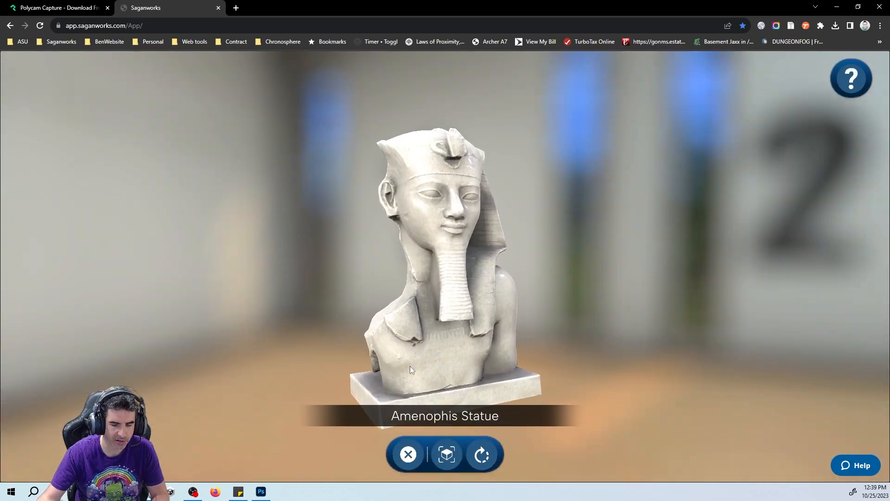
{"action": "left_click", "coordinate": [272, 357]}
Check the Can Inspect option of the display wall beside the number 2, inspect the wall close up, and close the inspection.
{"action": "left_click", "coordinate": [473, 410]}
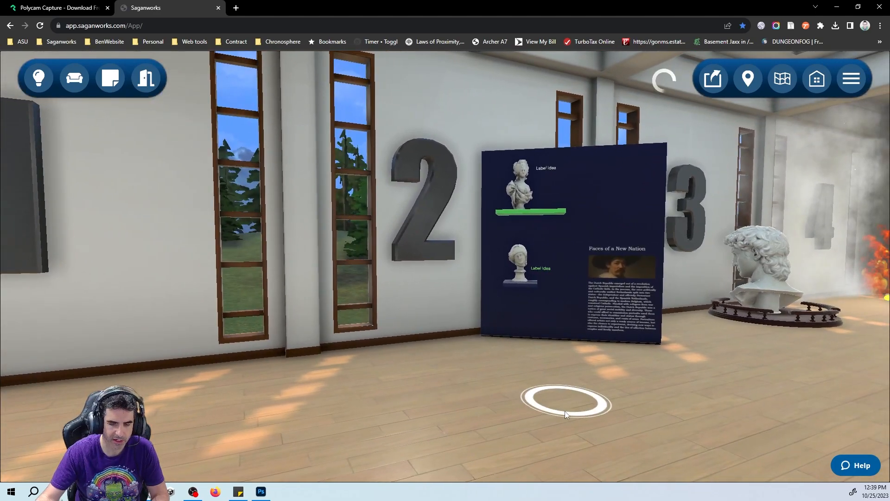
{"action": "left_click", "coordinate": [538, 325]}
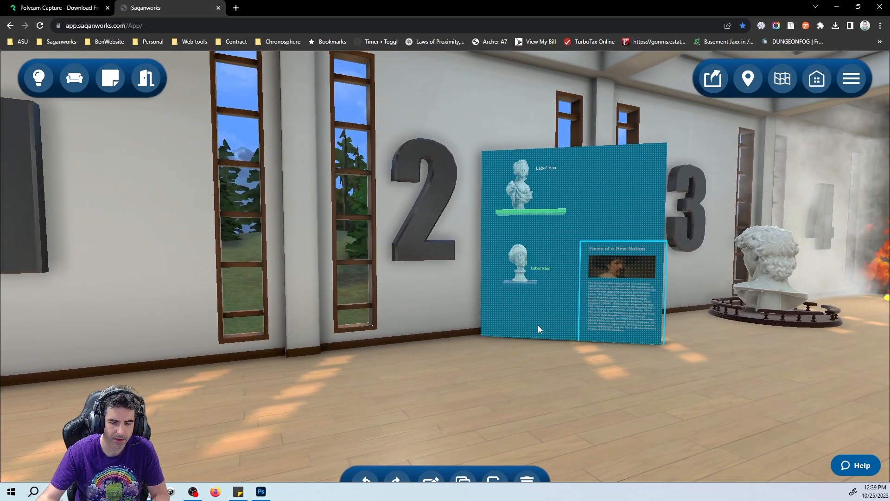
{"action": "left_click", "coordinate": [431, 452]}
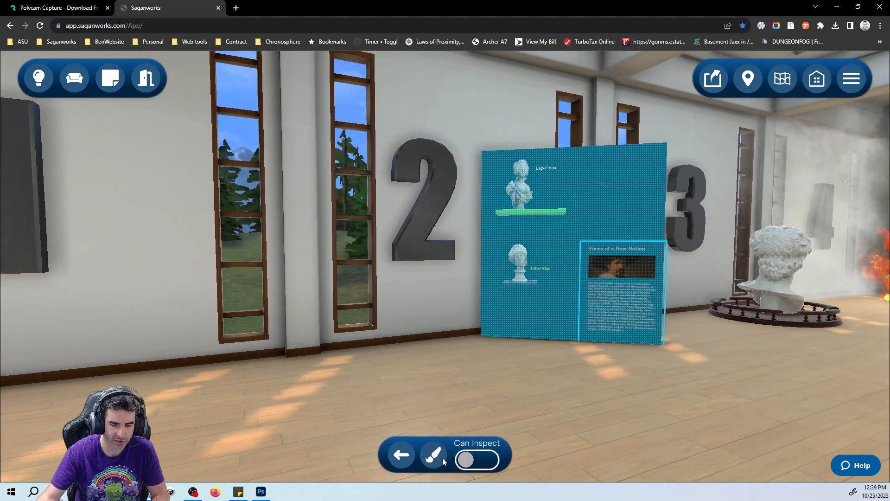
{"action": "left_click", "coordinate": [452, 404]}
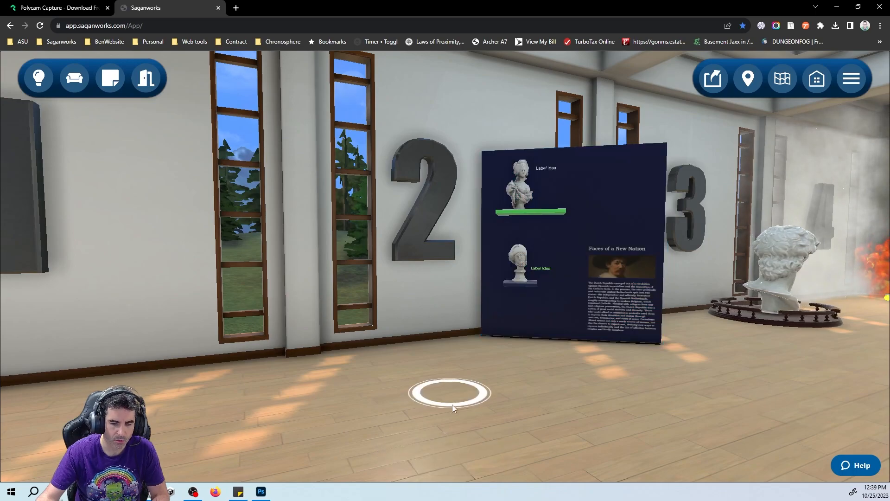
{"action": "left_click", "coordinate": [542, 331]}
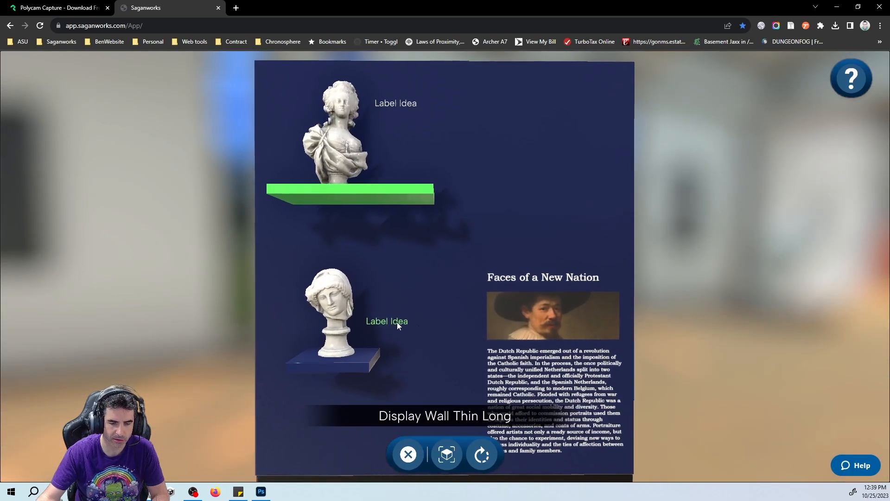
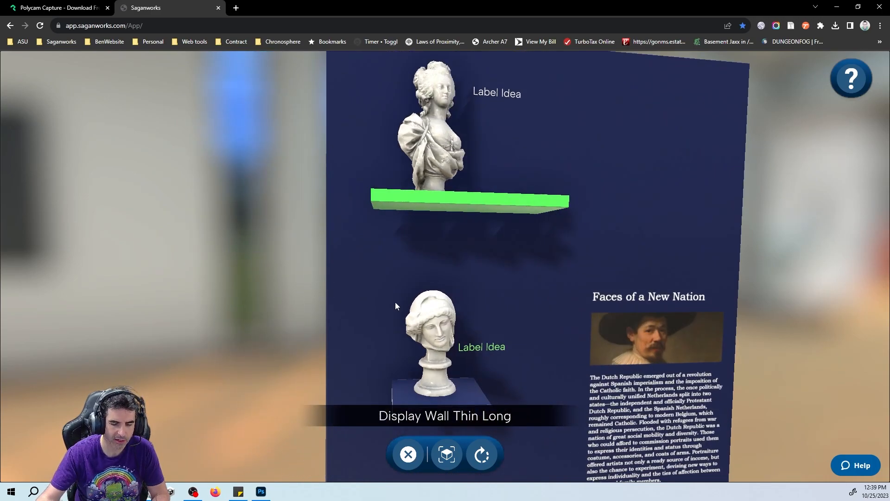
{"action": "left_click", "coordinate": [252, 356]}
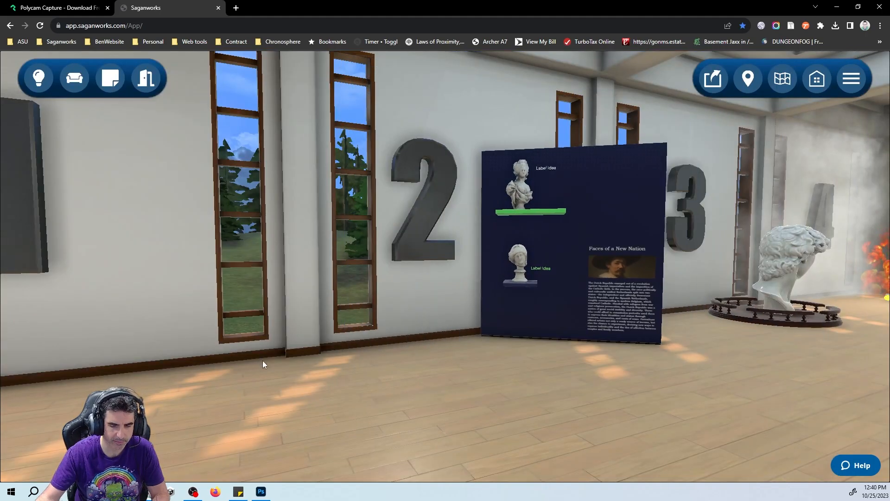
Walk to the rotating bust beside the number 3 and search the furniture library for "rotating".
{"action": "left_click_drag", "start_coordinate": [390, 429], "coordinate": [525, 430]}
{"action": "left_click", "coordinate": [531, 429]}
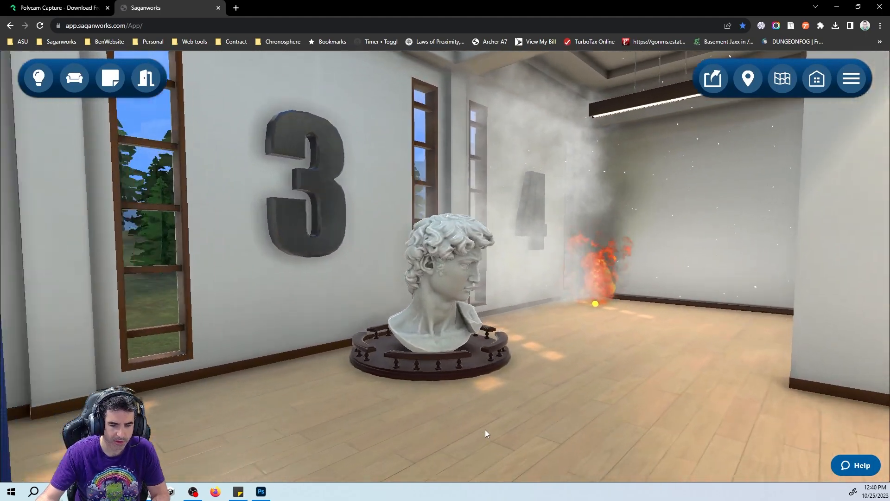
{"action": "left_click_drag", "start_coordinate": [485, 429], "coordinate": [340, 421]}
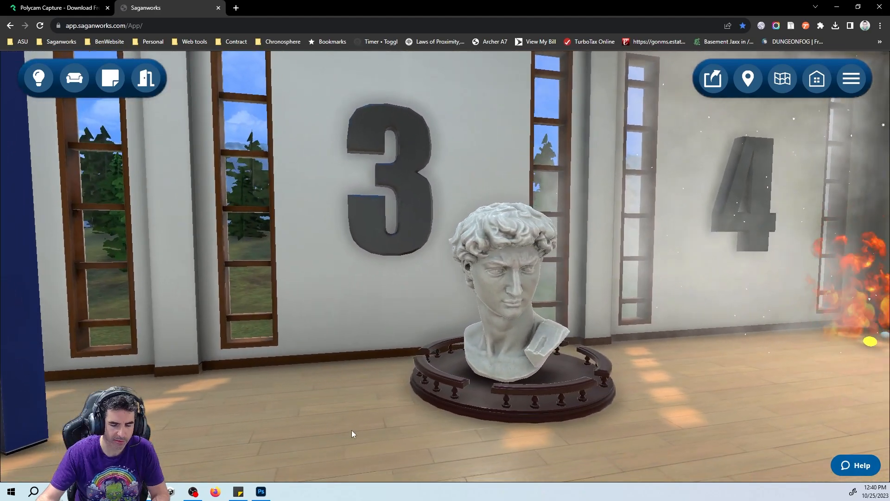
{"action": "left_click", "coordinate": [341, 424]}
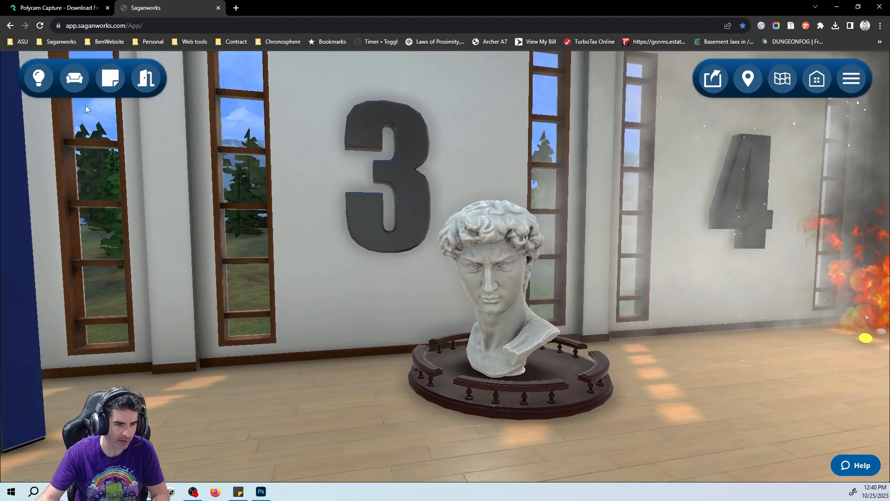
{"action": "left_click", "coordinate": [75, 78]}
{"action": "double_click", "coordinate": [88, 106]}
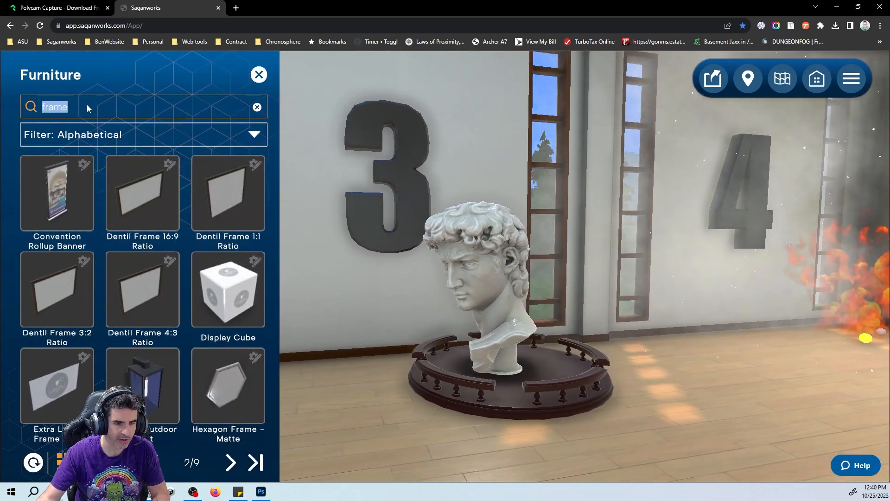
{"action": "key", "text": "BackSpace"}
{"action": "type", "text": "roat"}
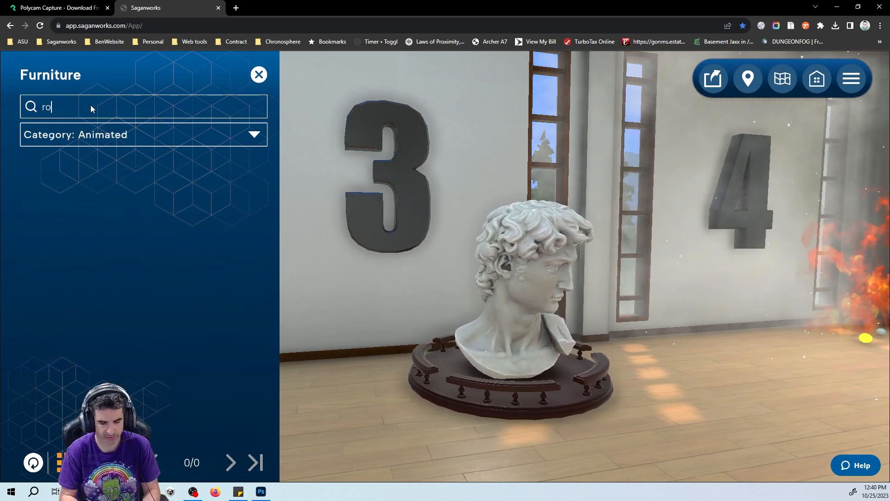
{"action": "key", "text": "BackSpace"}
{"action": "key", "text": "BackSpace"}
{"action": "type", "text": "ta"}
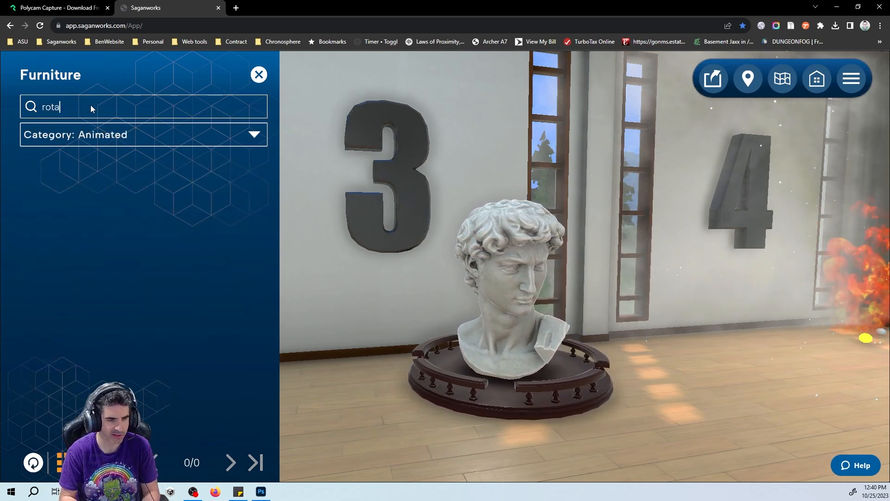
{"action": "type", "text": "ting"}
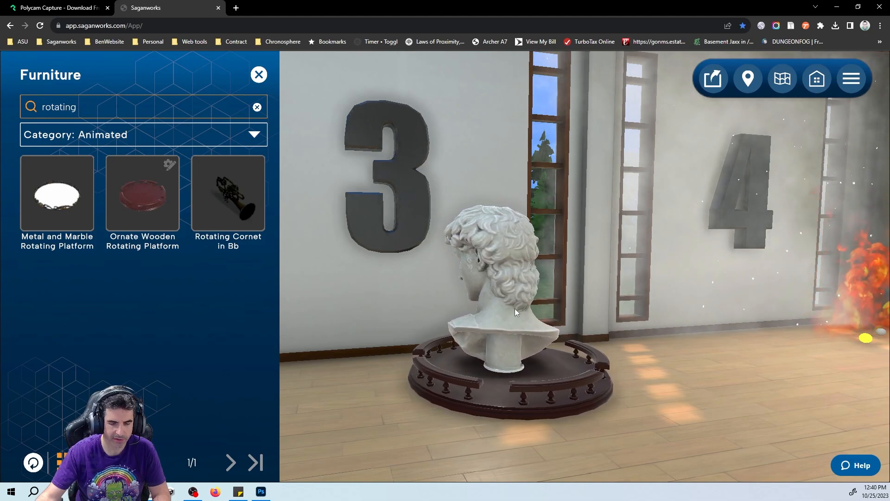
Try the Spin, RachetSpin and BackAndForth animations on the rotating platform under the bust beside the number 3.
{"action": "left_click", "coordinate": [504, 398]}
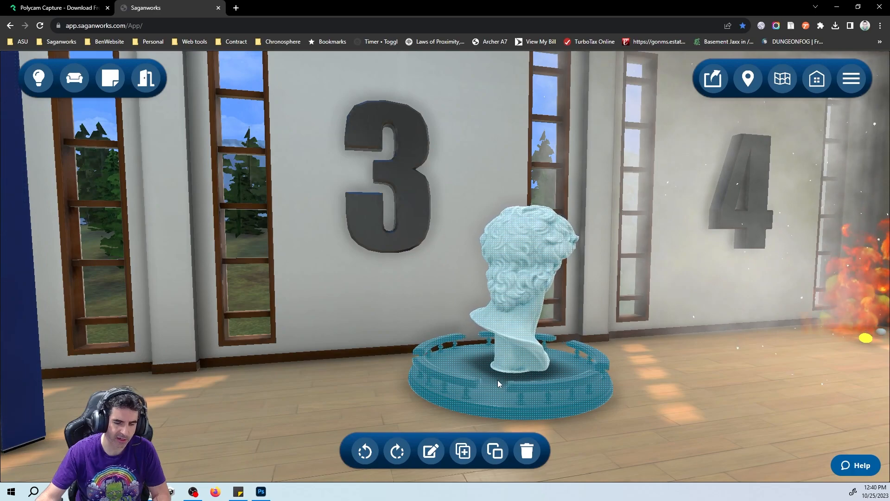
{"action": "left_click", "coordinate": [433, 454]}
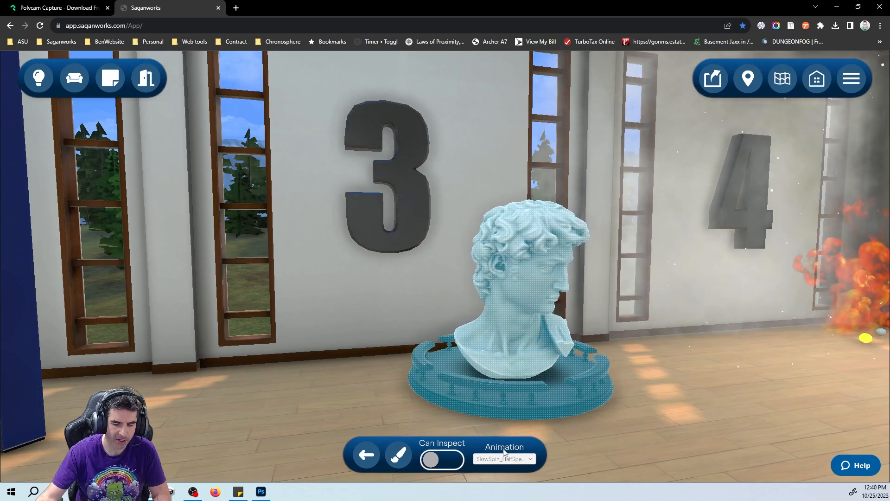
{"action": "left_click", "coordinate": [505, 459]}
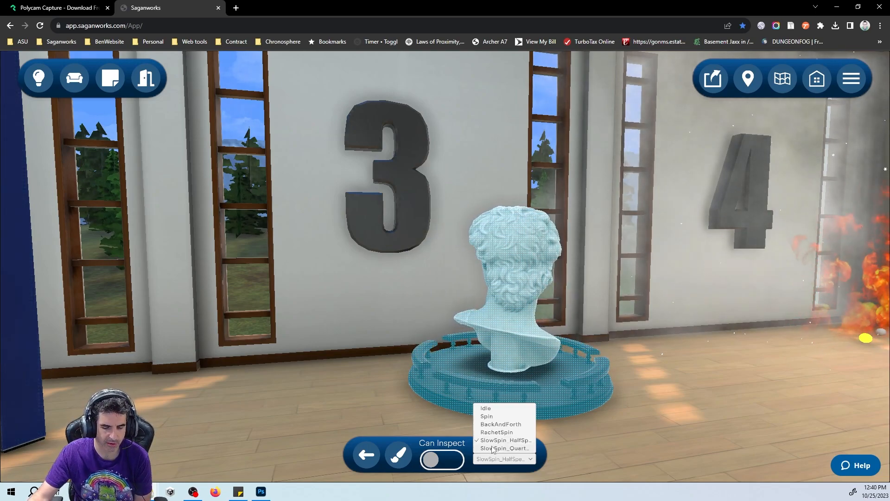
{"action": "left_click", "coordinate": [486, 417]}
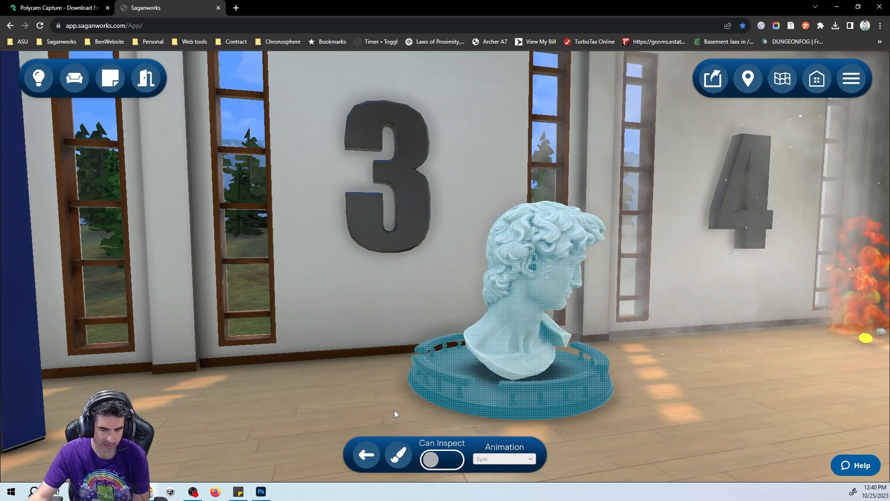
{"action": "left_click", "coordinate": [509, 460]}
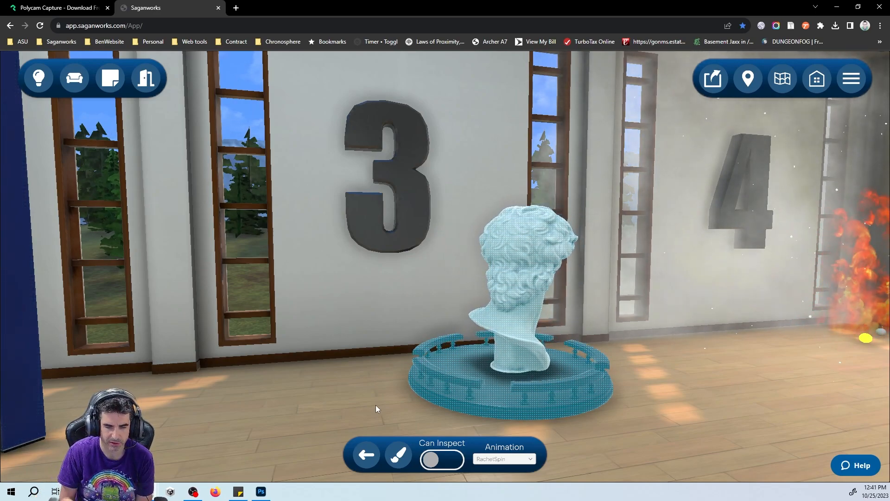
{"action": "left_click", "coordinate": [513, 459]}
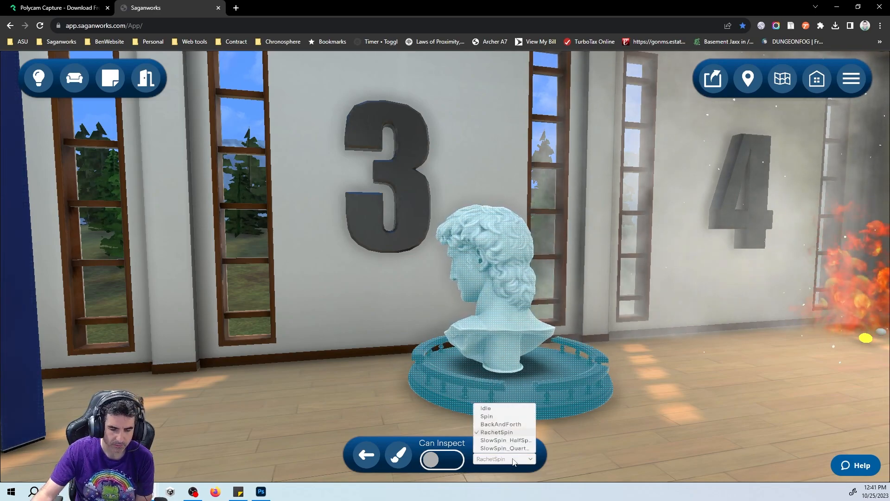
{"action": "left_click", "coordinate": [505, 424]}
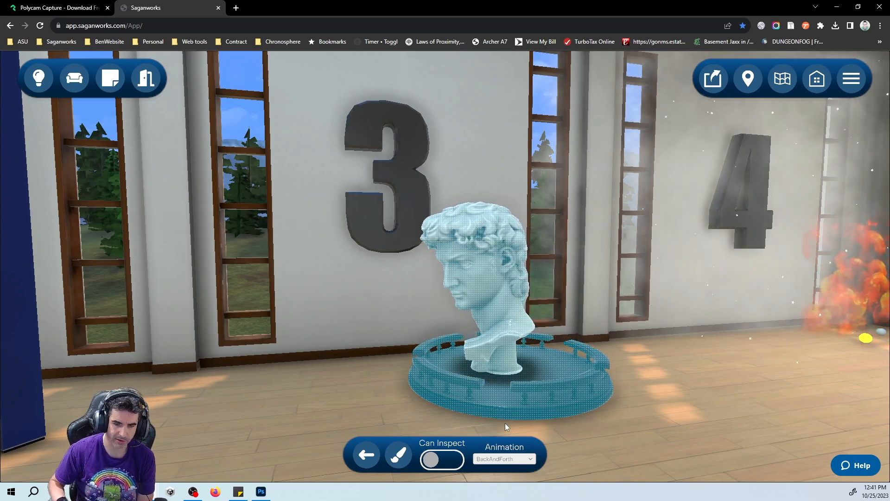
Set the rotating platform's animation to Idle and deselect the platform.
{"action": "left_click", "coordinate": [512, 459]}
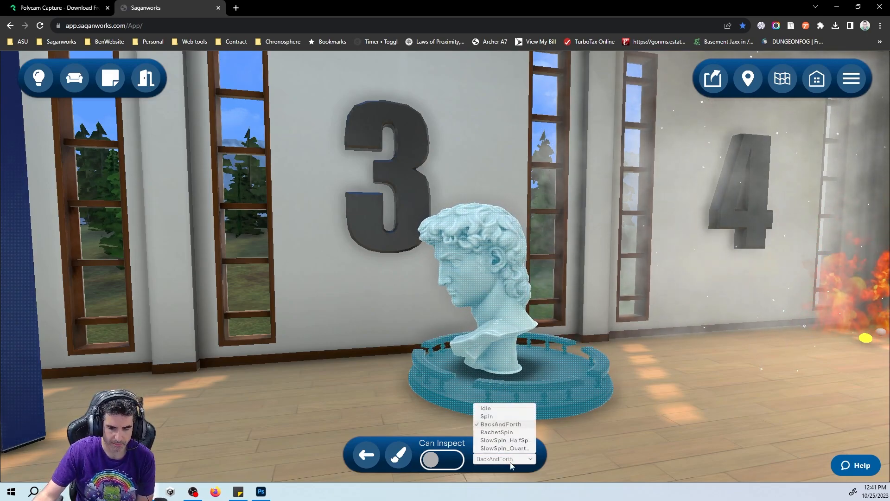
{"action": "left_click", "coordinate": [486, 409]}
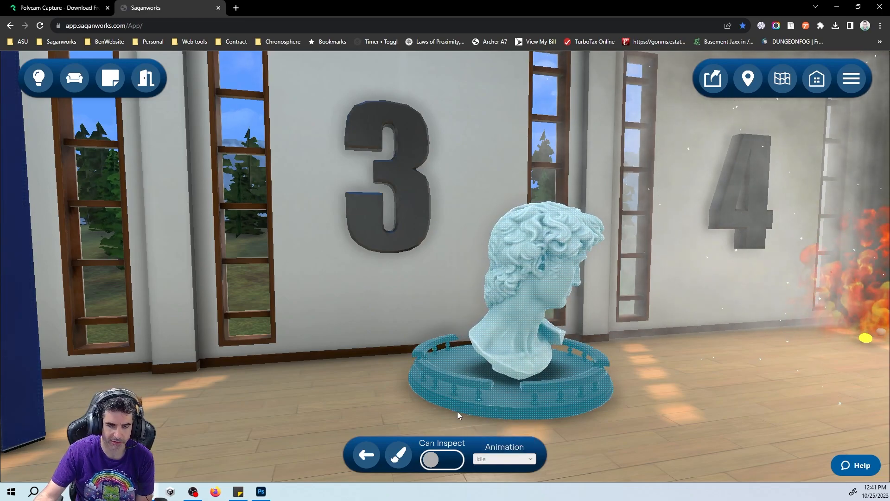
{"action": "left_click", "coordinate": [377, 402]}
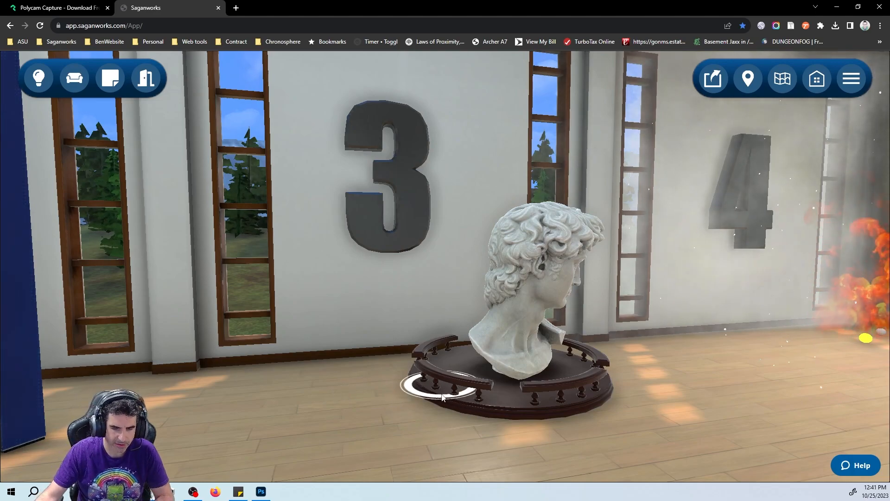
Go to the number 4 area, search the furniture library for "particle", and place a Confetti effect on the adjacent blank wall.
{"action": "left_click_drag", "start_coordinate": [390, 427], "coordinate": [447, 425]}
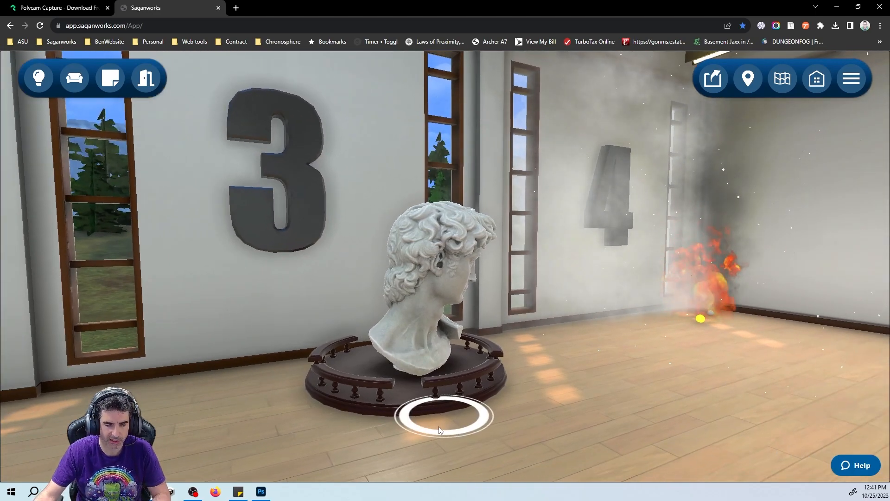
{"action": "left_click_drag", "start_coordinate": [395, 441], "coordinate": [329, 426]}
{"action": "key", "text": "w"}
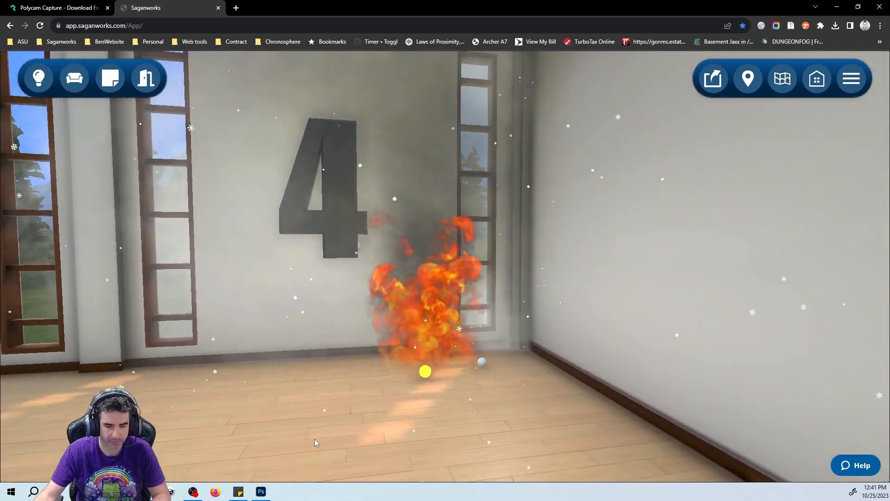
{"action": "left_click", "coordinate": [75, 78]}
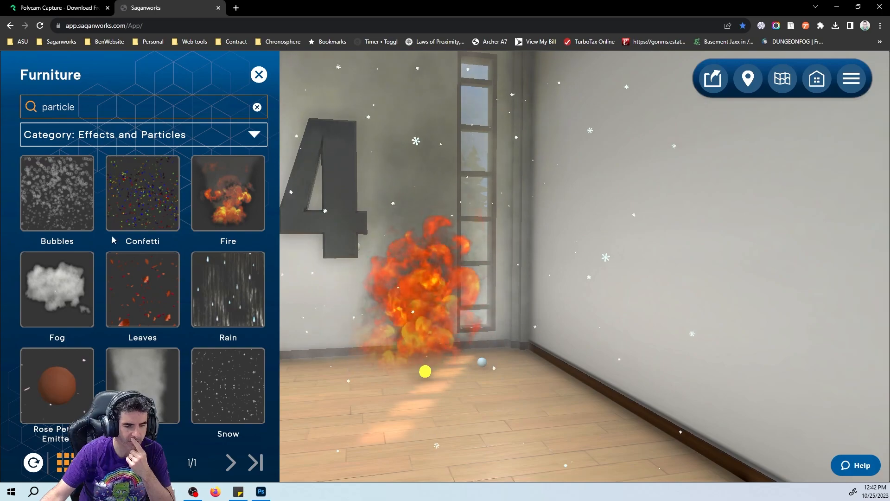
{"action": "mouse_move", "coordinate": [78, 214]}
{"action": "left_mouse_down"}
{"action": "mouse_move", "coordinate": [153, 274]}
{"action": "mouse_move", "coordinate": [522, 378]}
{"action": "mouse_move", "coordinate": [519, 392]}
{"action": "mouse_move", "coordinate": [133, 225]}
{"action": "mouse_move", "coordinate": [531, 377]}
{"action": "mouse_move", "coordinate": [638, 273]}
{"action": "left_mouse_up"}
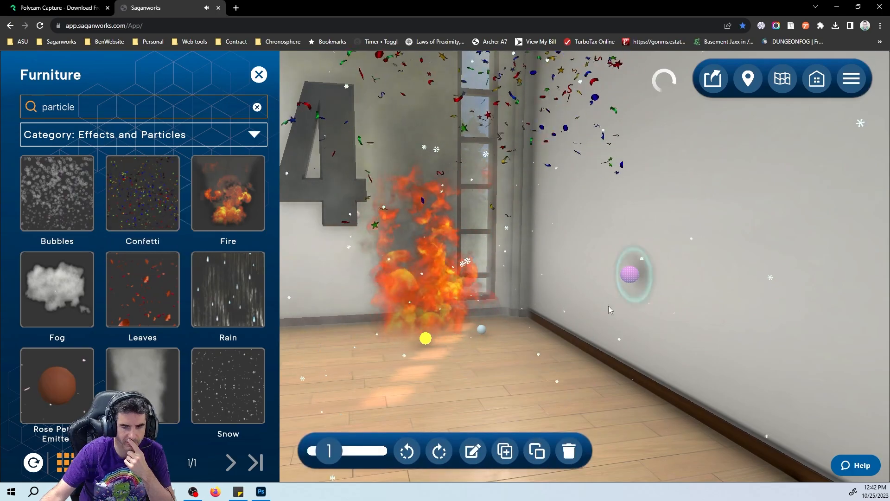
Delete the Confetti effect from the blank wall beside the number 4.
{"action": "right_click_drag", "start_coordinate": [513, 381], "coordinate": [521, 344]}
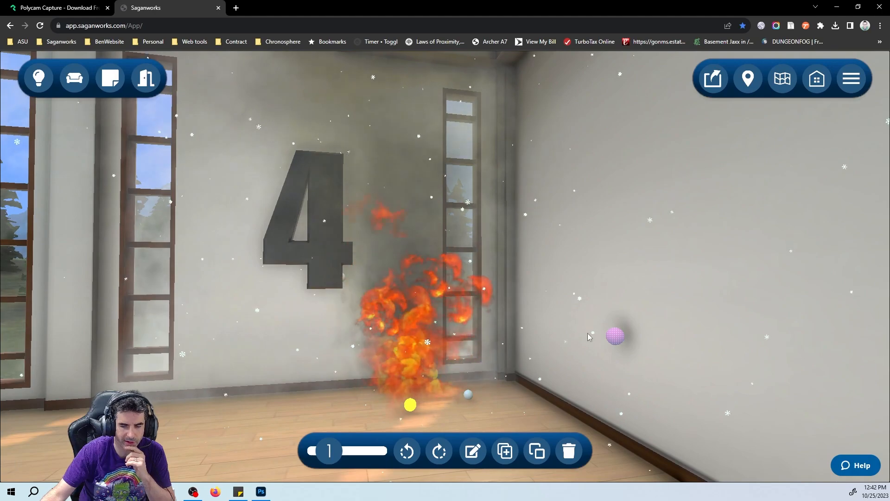
{"action": "mouse_move", "coordinate": [617, 337]}
{"action": "left_mouse_down"}
{"action": "mouse_move", "coordinate": [491, 417]}
{"action": "mouse_move", "coordinate": [484, 410]}
{"action": "left_mouse_up"}
{"action": "left_click", "coordinate": [569, 451]}
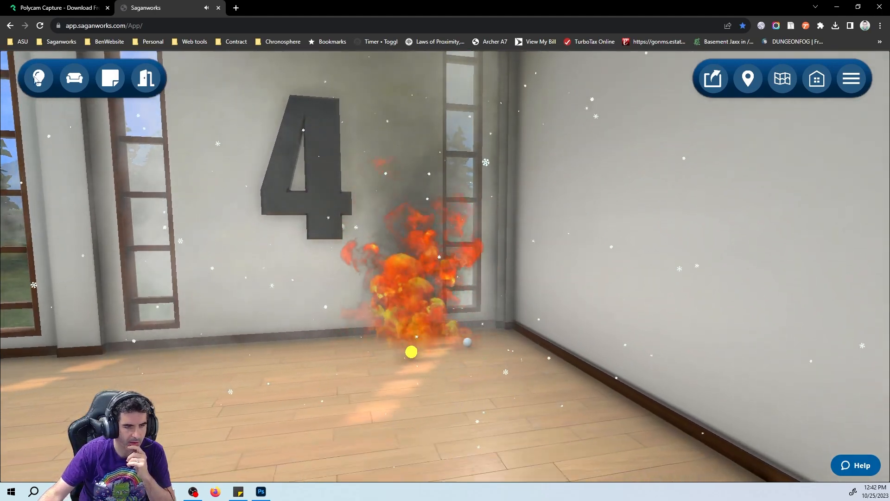
Try the Fog and Leaves effects on the floor in front of the number 4 and delete both.
{"action": "left_click", "coordinate": [75, 78]}
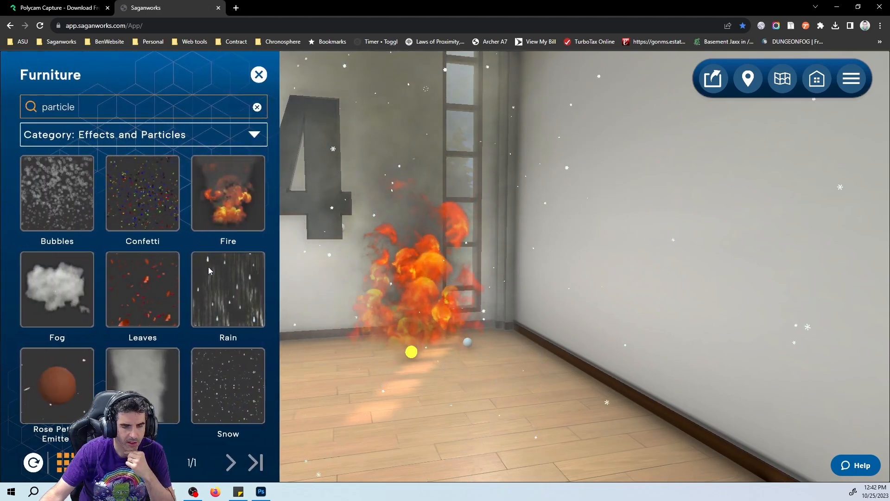
{"action": "left_click_drag", "start_coordinate": [68, 301], "coordinate": [445, 391]}
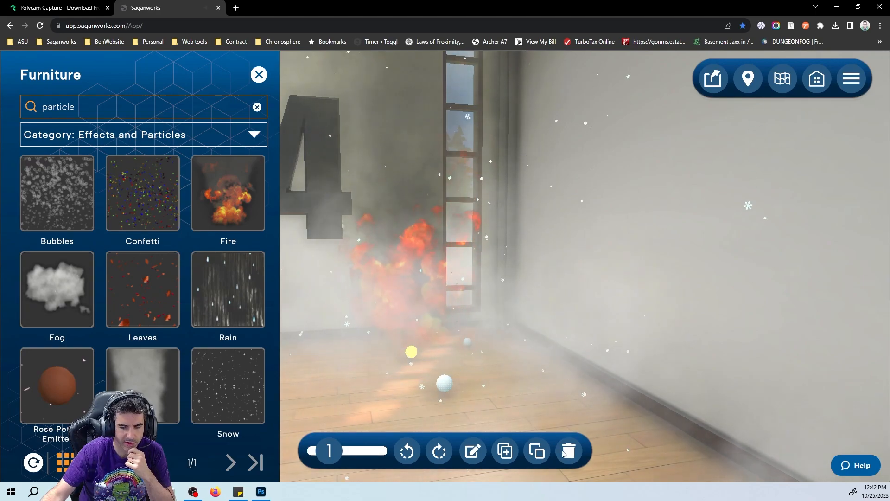
{"action": "left_click_drag", "start_coordinate": [157, 310], "coordinate": [500, 402]}
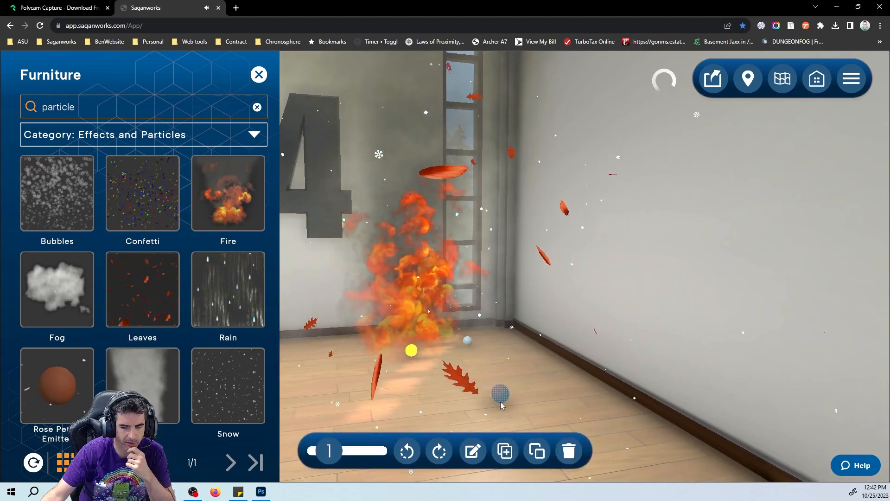
{"action": "left_click_drag", "start_coordinate": [571, 411], "coordinate": [554, 407]}
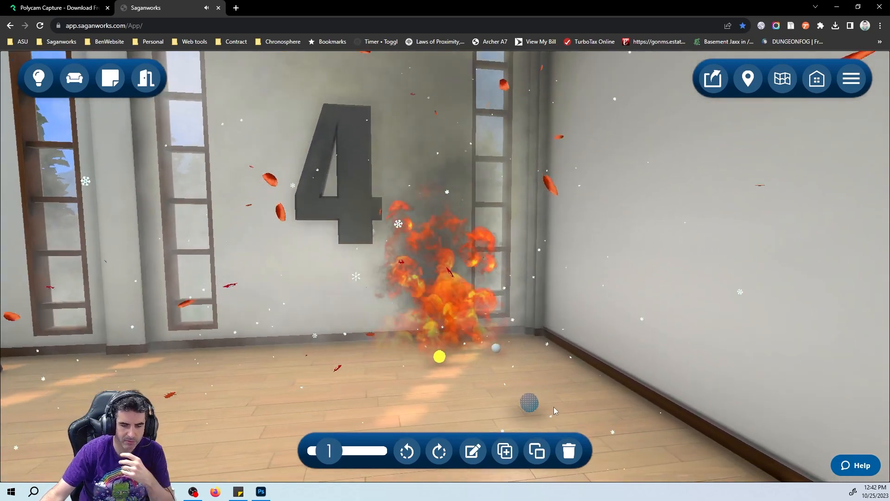
{"action": "left_click", "coordinate": [570, 451]}
{"action": "left_click", "coordinate": [437, 390]}
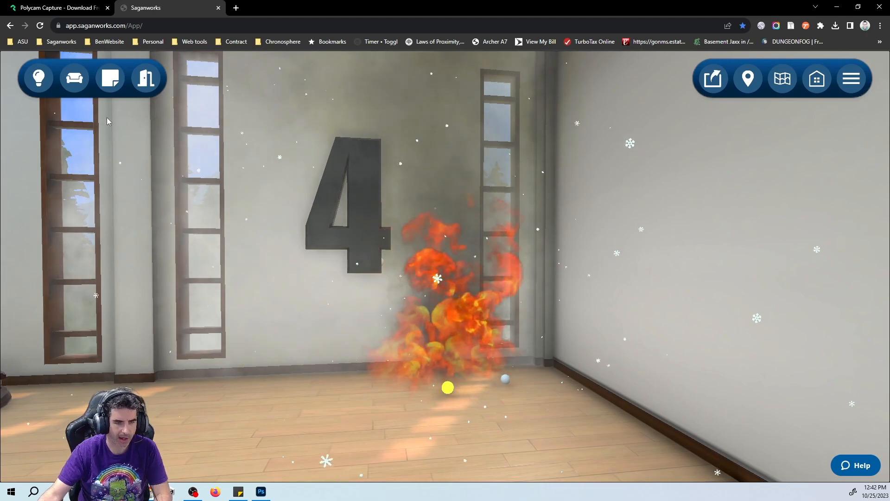
Try the fire effect on the adjacent wall and move it back to the floor beneath the number 4.
{"action": "left_click", "coordinate": [75, 78]}
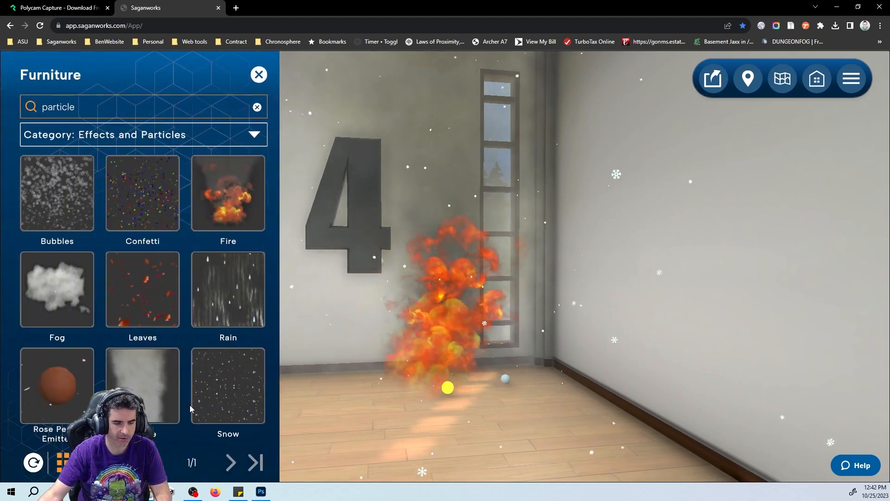
{"action": "left_click", "coordinate": [450, 390]}
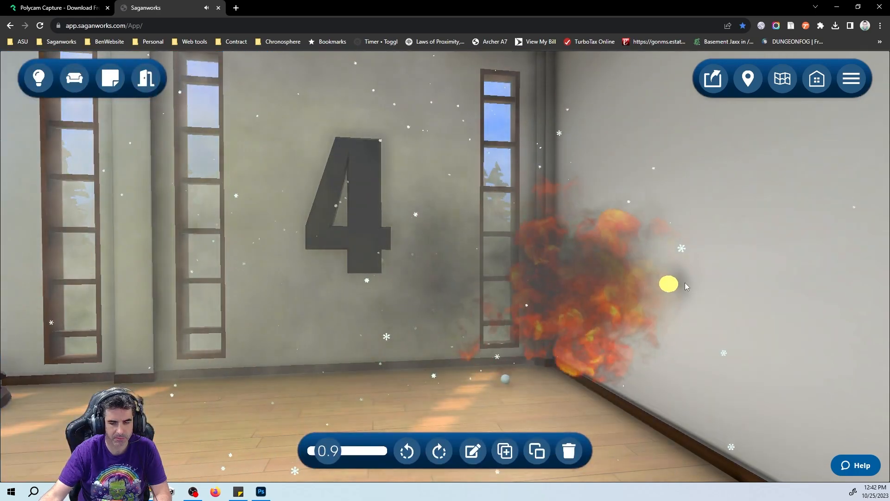
{"action": "left_click_drag", "start_coordinate": [685, 286], "coordinate": [431, 381]}
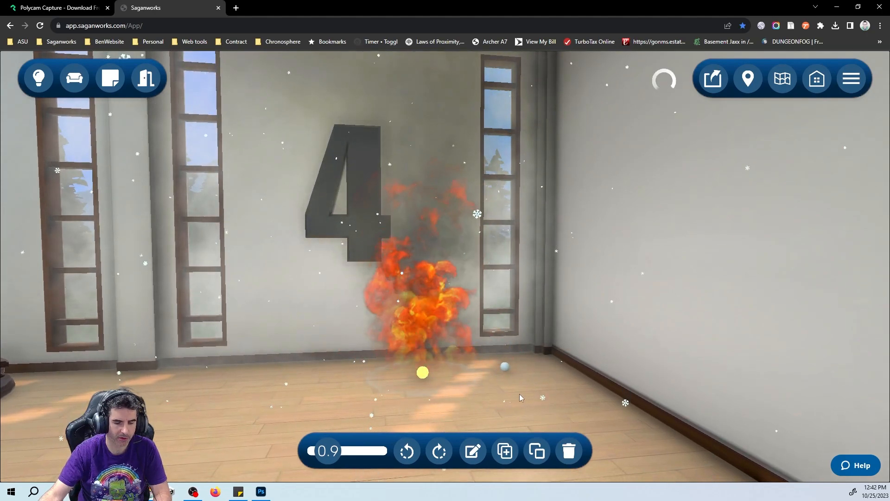
Go to the number 5 wall, reposition the spotlight that illuminates it, and scale that light to 1.8.
{"action": "left_click_drag", "start_coordinate": [515, 394], "coordinate": [486, 401]}
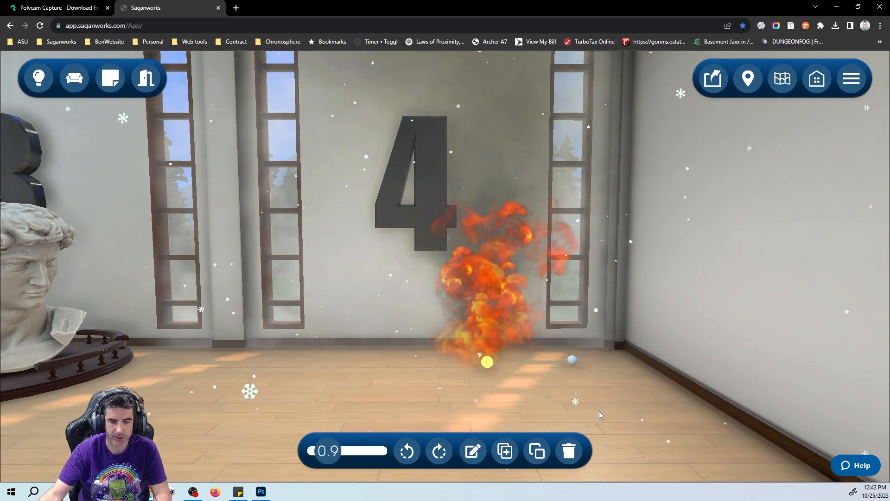
{"action": "left_click_drag", "start_coordinate": [637, 414], "coordinate": [337, 424]}
{"action": "left_click", "coordinate": [599, 395]}
{"action": "key", "text": "w"}
{"action": "left_click", "coordinate": [338, 427]}
{"action": "left_click_drag", "start_coordinate": [681, 396], "coordinate": [759, 402]}
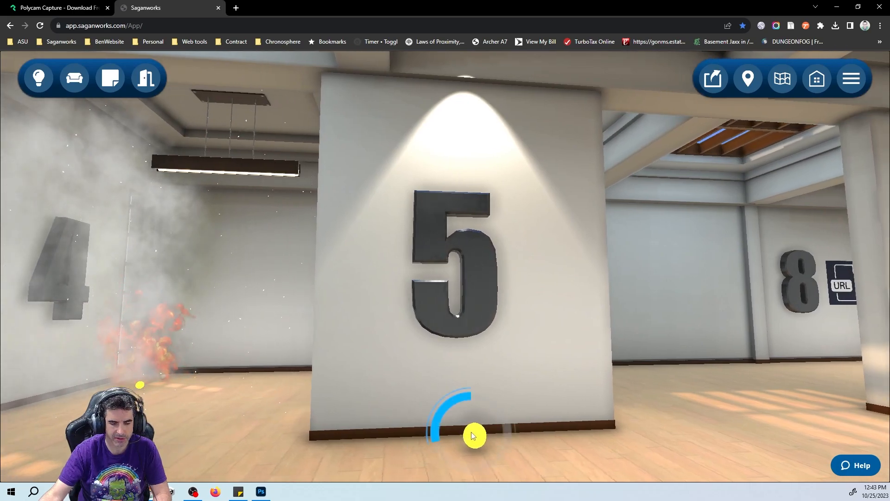
{"action": "left_click", "coordinate": [472, 436]}
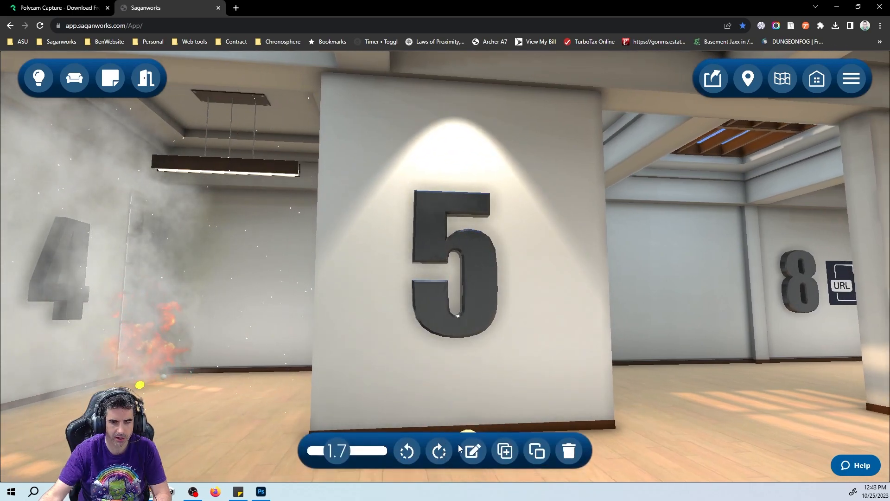
{"action": "mouse_move", "coordinate": [459, 449]}
{"action": "left_mouse_down"}
{"action": "mouse_move", "coordinate": [397, 392]}
{"action": "mouse_move", "coordinate": [476, 374]}
{"action": "mouse_move", "coordinate": [482, 392]}
{"action": "left_mouse_up"}
{"action": "mouse_move", "coordinate": [341, 453]}
{"action": "left_mouse_down"}
{"action": "mouse_move", "coordinate": [333, 454]}
{"action": "mouse_move", "coordinate": [349, 454]}
{"action": "mouse_move", "coordinate": [328, 457]}
{"action": "mouse_move", "coordinate": [340, 459]}
{"action": "left_mouse_up"}
{"action": "mouse_move", "coordinate": [441, 418]}
{"action": "left_mouse_down"}
{"action": "mouse_move", "coordinate": [374, 423]}
{"action": "mouse_move", "coordinate": [482, 418]}
{"action": "mouse_move", "coordinate": [421, 429]}
{"action": "mouse_move", "coordinate": [440, 422]}
{"action": "mouse_move", "coordinate": [439, 412]}
{"action": "mouse_move", "coordinate": [449, 417]}
{"action": "left_mouse_up"}
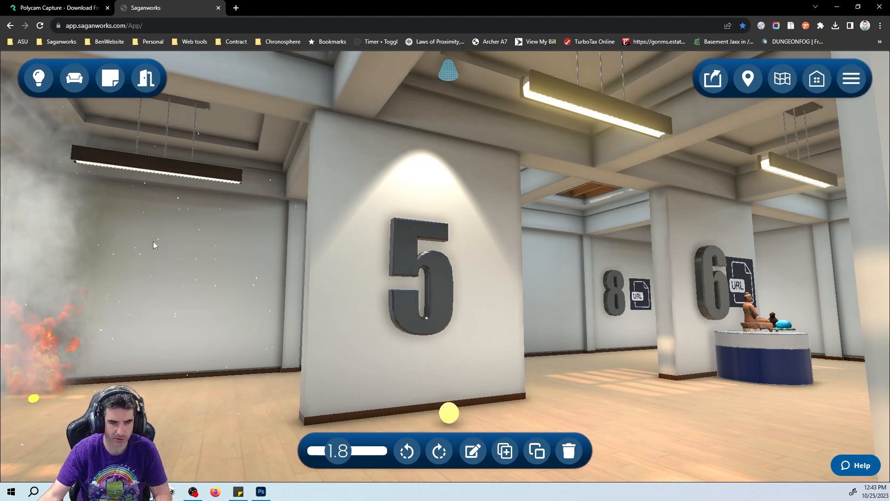
Search the furniture library for "vfx", try a Dynamic Medium Point Light on the floor by the number 5 wall, and delete it.
{"action": "left_click", "coordinate": [74, 87]}
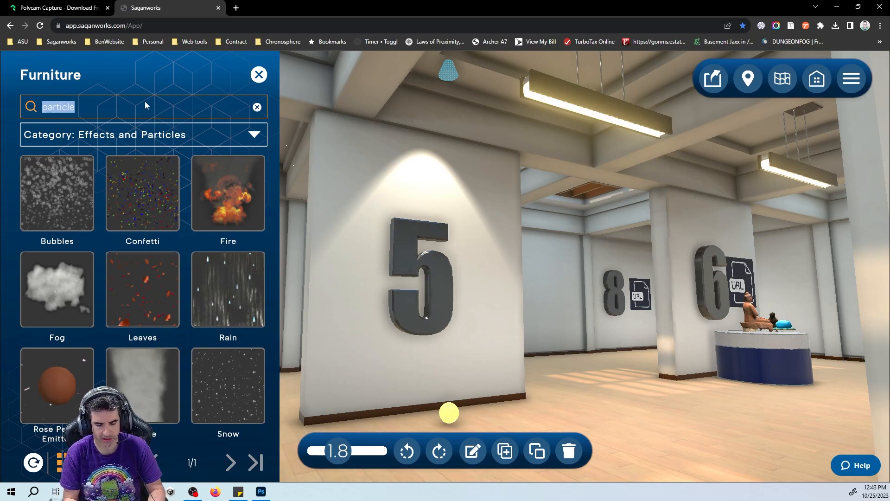
{"action": "type", "text": "v"}
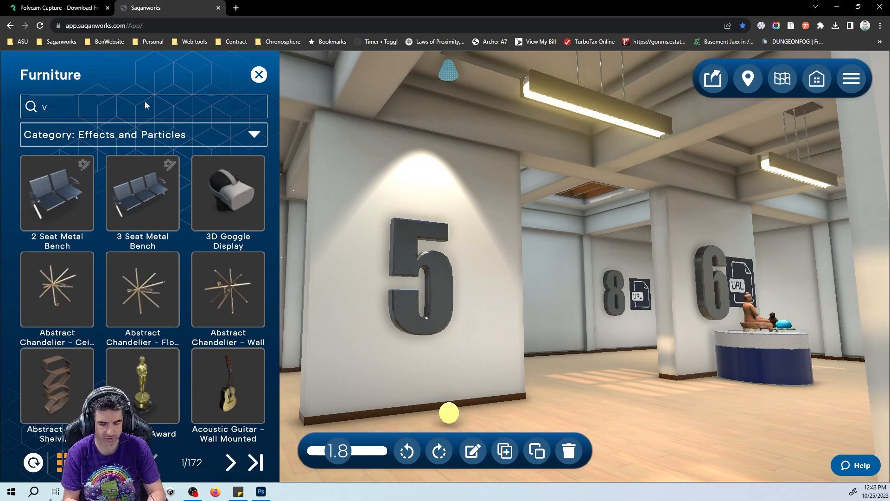
{"action": "type", "text": "fx"}
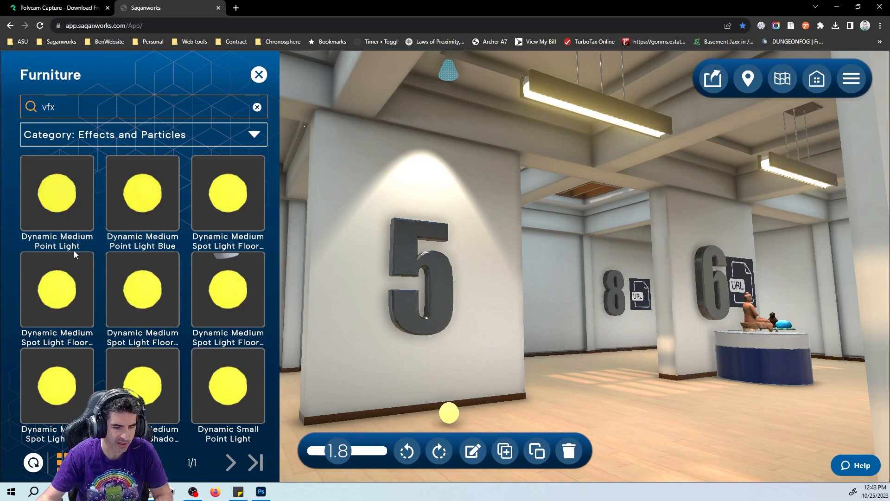
{"action": "left_click_drag", "start_coordinate": [62, 201], "coordinate": [398, 391]}
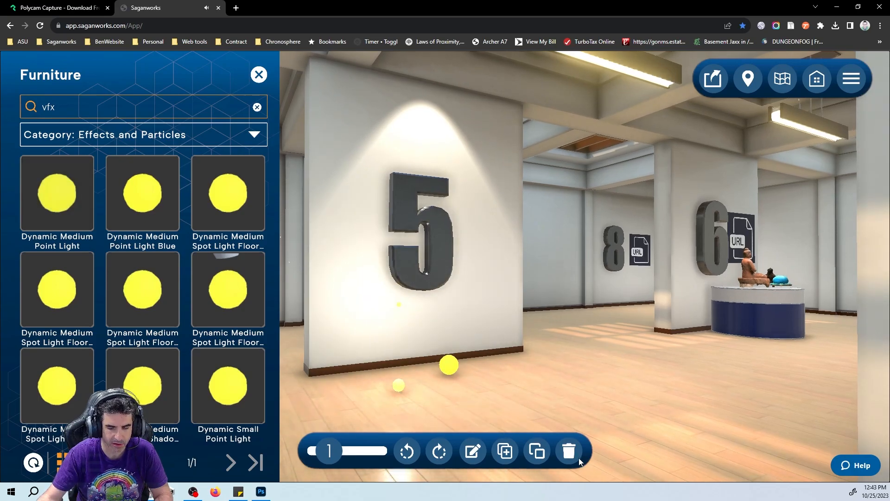
{"action": "left_click", "coordinate": [578, 457]}
Go to the number 6 display, filter the knowledge items to Models, and place the first Buddah model on the floor beside the pedestal.
{"action": "left_click", "coordinate": [486, 413]}
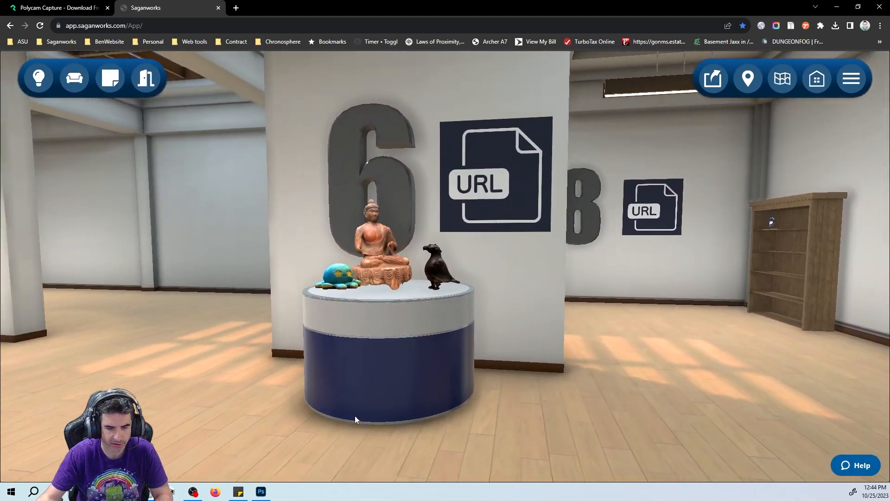
{"action": "left_click", "coordinate": [355, 418]}
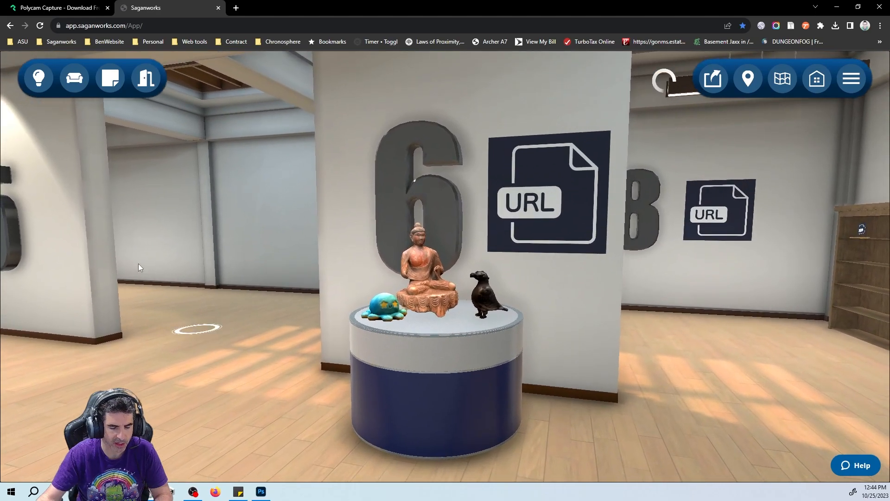
{"action": "left_click", "coordinate": [39, 79]}
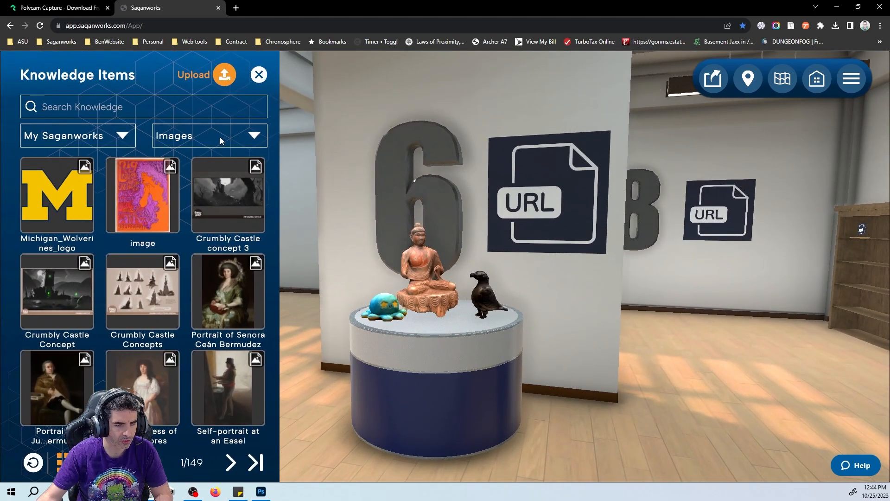
{"action": "left_click", "coordinate": [222, 142]}
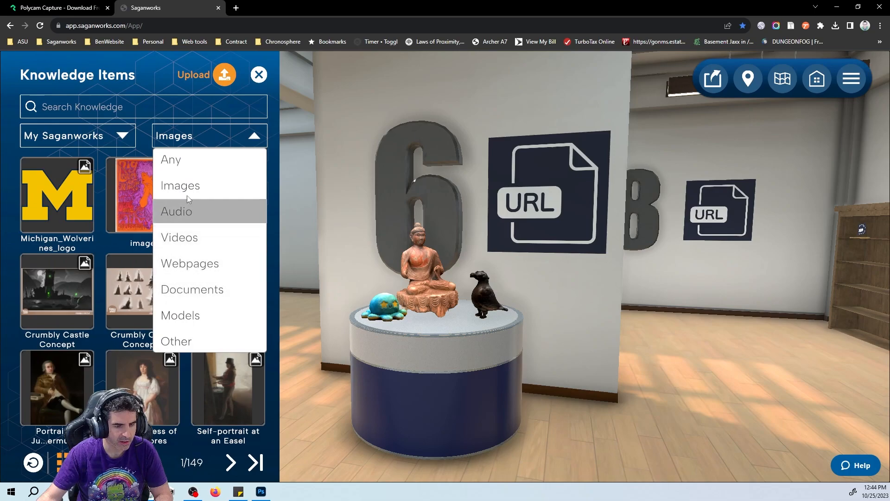
{"action": "left_click", "coordinate": [192, 318]}
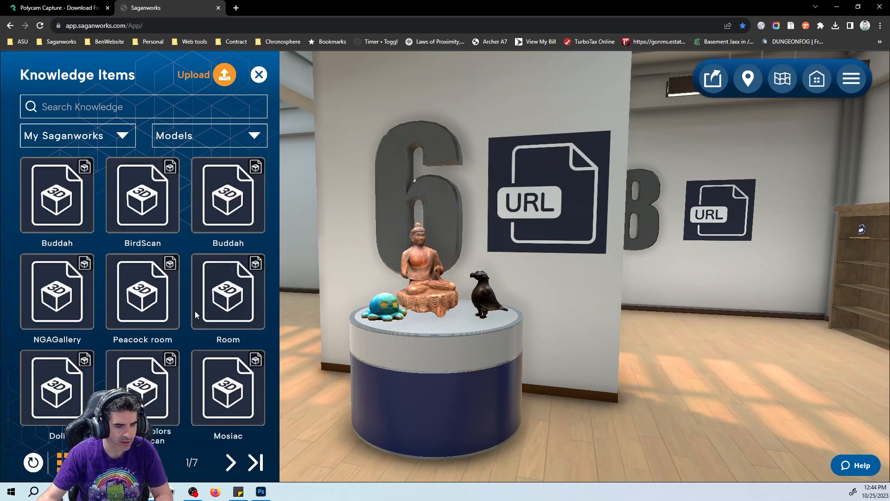
{"action": "left_click", "coordinate": [57, 200]}
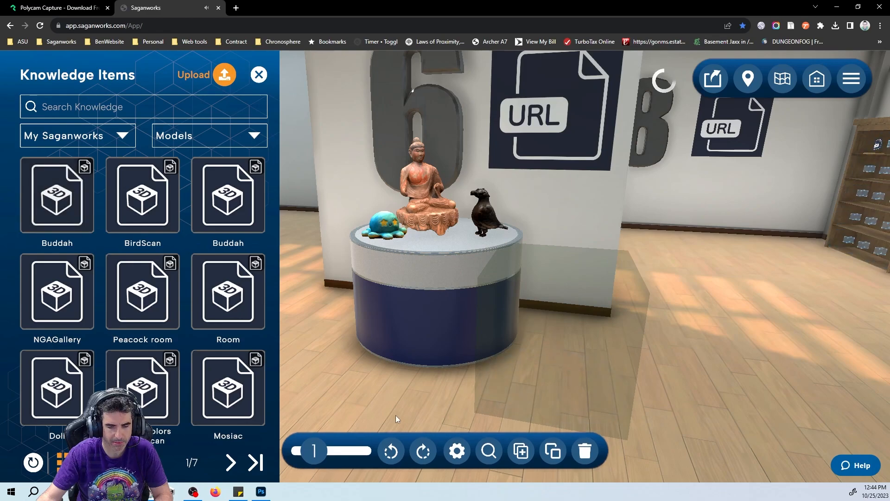
{"action": "left_click", "coordinate": [258, 75]}
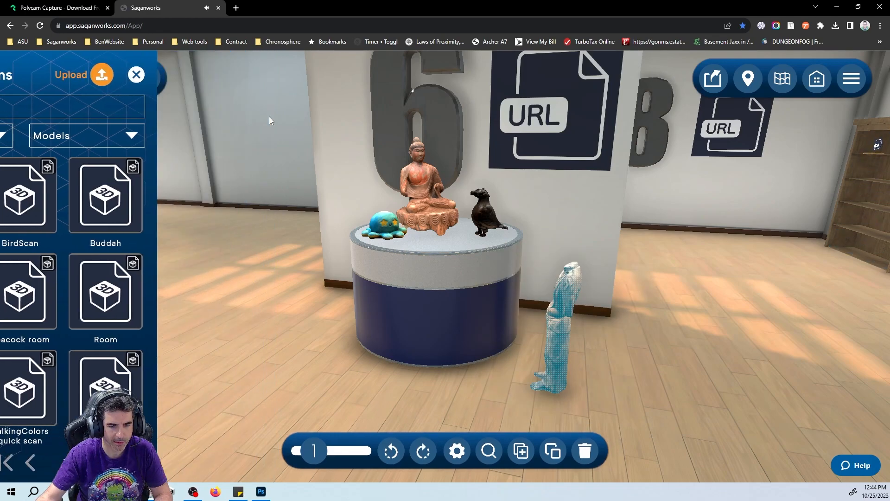
Scale the new Buddah statue to 1.4 and stand it facing forward on the floor at the other side of the round pedestal.
{"action": "left_click_drag", "start_coordinate": [559, 354], "coordinate": [437, 215]}
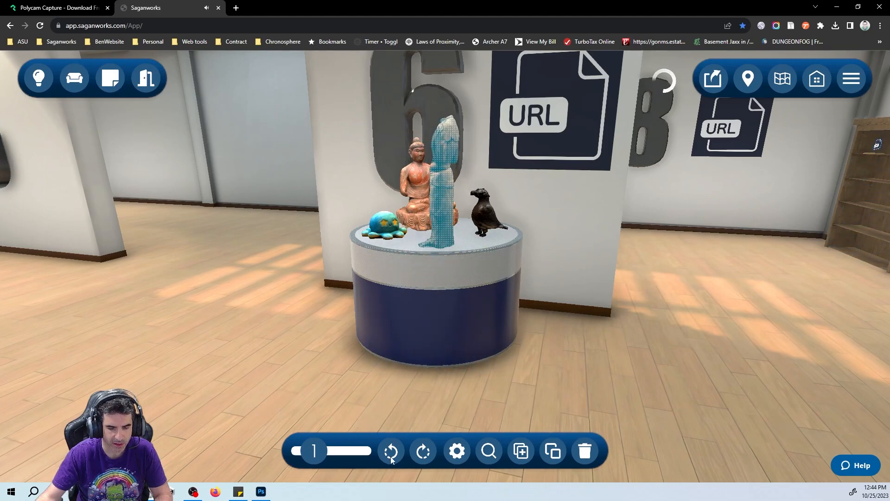
{"action": "mouse_move", "coordinate": [334, 450]}
{"action": "left_mouse_down"}
{"action": "mouse_move", "coordinate": [321, 453]}
{"action": "mouse_move", "coordinate": [326, 440]}
{"action": "left_mouse_up"}
{"action": "left_click_drag", "start_coordinate": [437, 225], "coordinate": [305, 301]}
{"action": "left_click", "coordinate": [285, 351]}
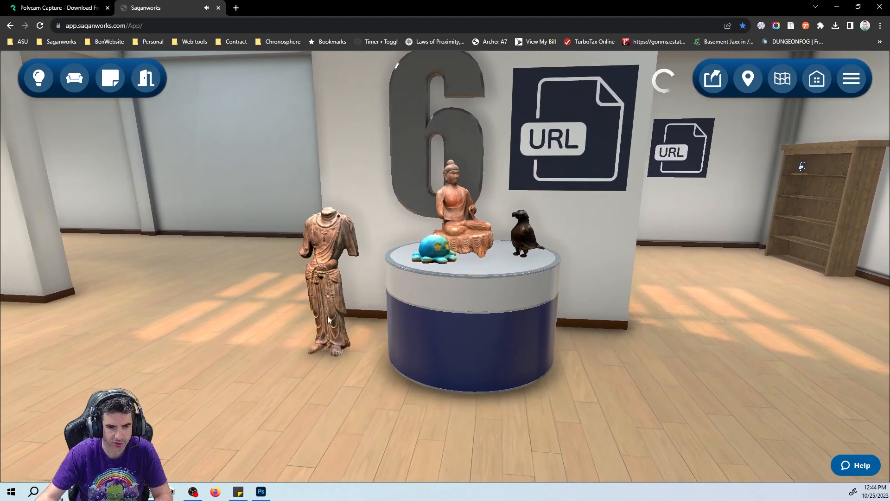
{"action": "left_click", "coordinate": [328, 316]}
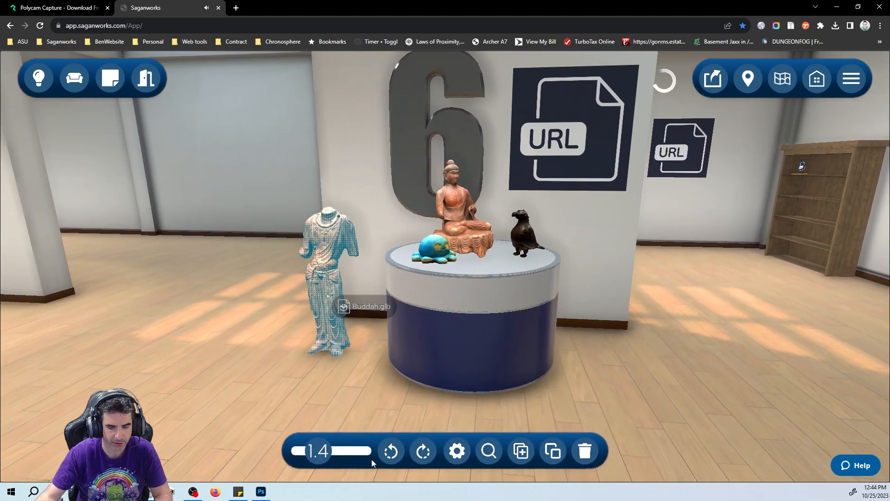
{"action": "left_click", "coordinate": [218, 305]}
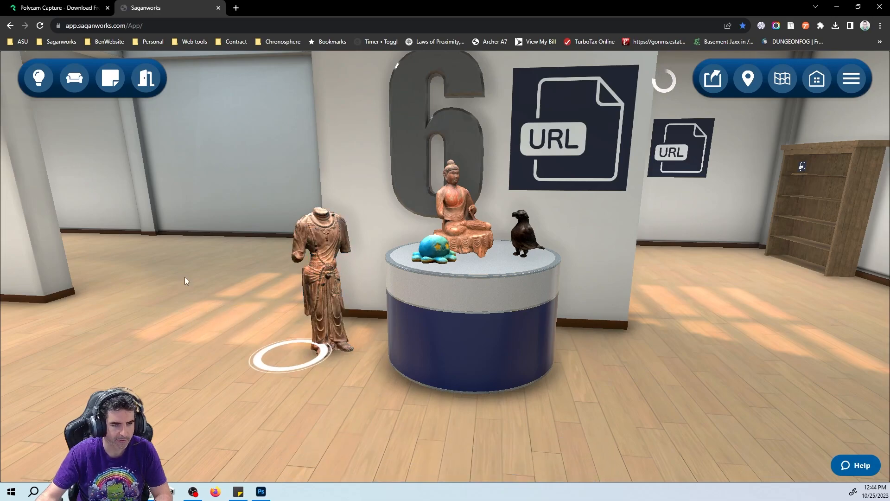
Walk from the number 6 display past the "Let's Frame Some Images" wall and look toward the "Let's Customize!" lounge.
{"action": "left_click_drag", "start_coordinate": [211, 318], "coordinate": [282, 373]}
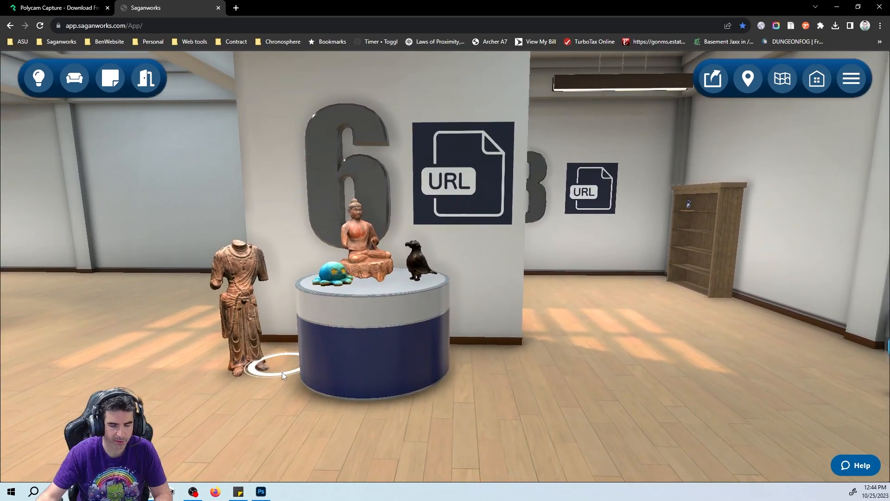
{"action": "left_click", "coordinate": [495, 400]}
{"action": "left_click", "coordinate": [489, 398]}
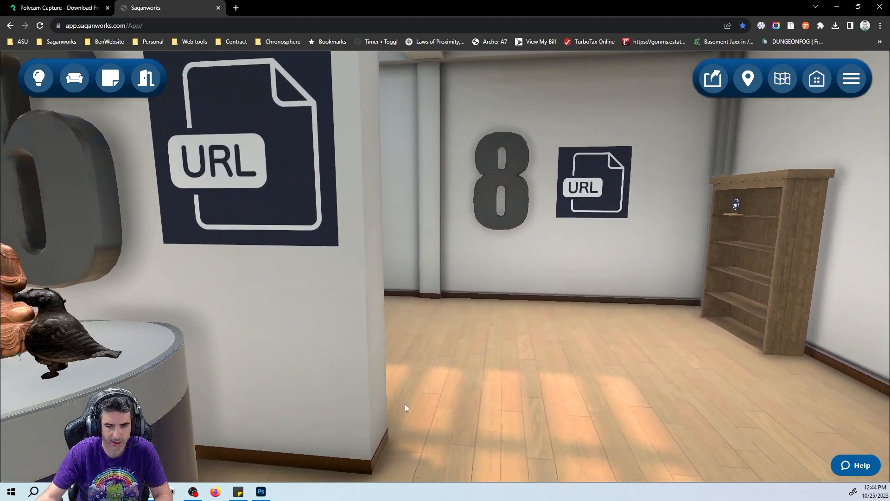
{"action": "left_click_drag", "start_coordinate": [405, 404], "coordinate": [165, 387]}
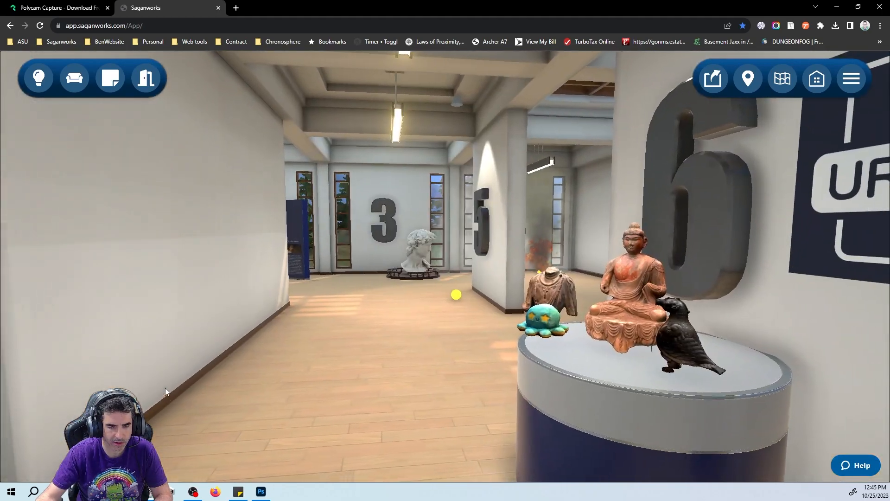
{"action": "left_click", "coordinate": [160, 389]}
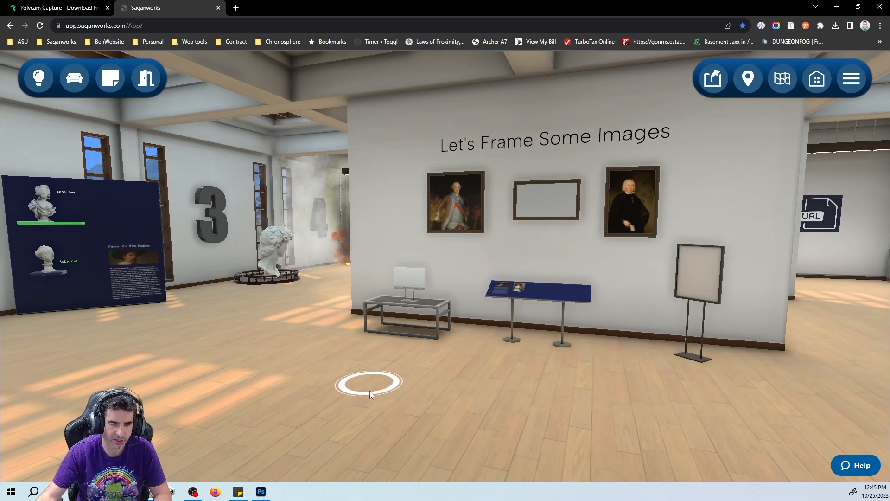
{"action": "left_click", "coordinate": [370, 392]}
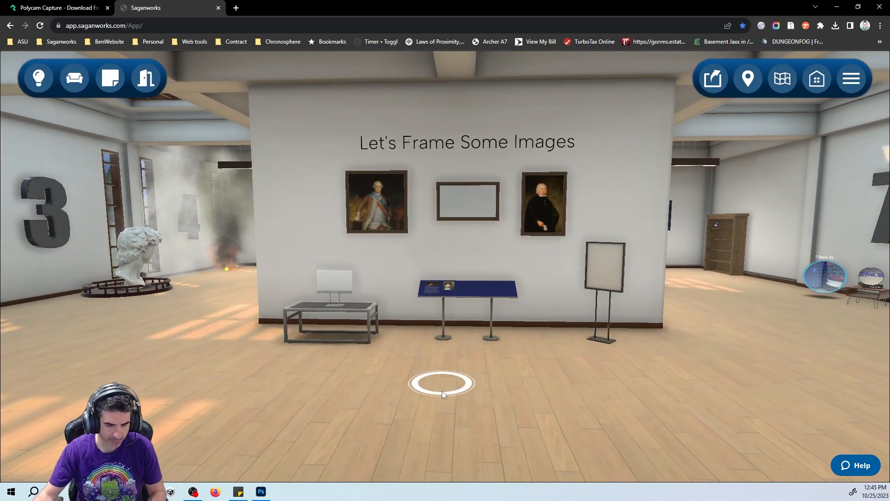
{"action": "left_click_drag", "start_coordinate": [403, 392], "coordinate": [627, 400]}
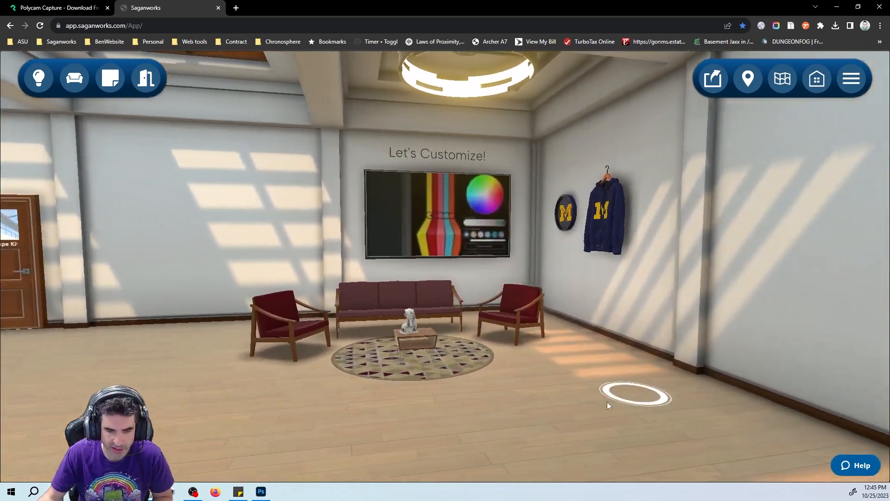
View the "Let's Customize!" lounge and go to the pharaoh bust beside the number 1 wall.
{"action": "mouse_move", "coordinate": [526, 412]}
{"action": "left_mouse_down"}
{"action": "mouse_move", "coordinate": [559, 421]}
{"action": "mouse_move", "coordinate": [571, 413]}
{"action": "mouse_move", "coordinate": [550, 412]}
{"action": "left_mouse_up"}
{"action": "key", "text": "s"}
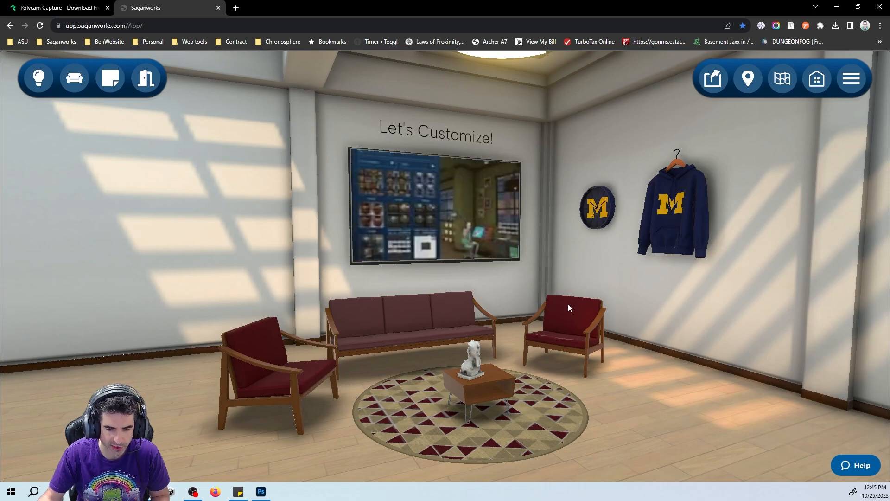
{"action": "left_click_drag", "start_coordinate": [222, 264], "coordinate": [751, 331]}
{"action": "left_click", "coordinate": [585, 334]}
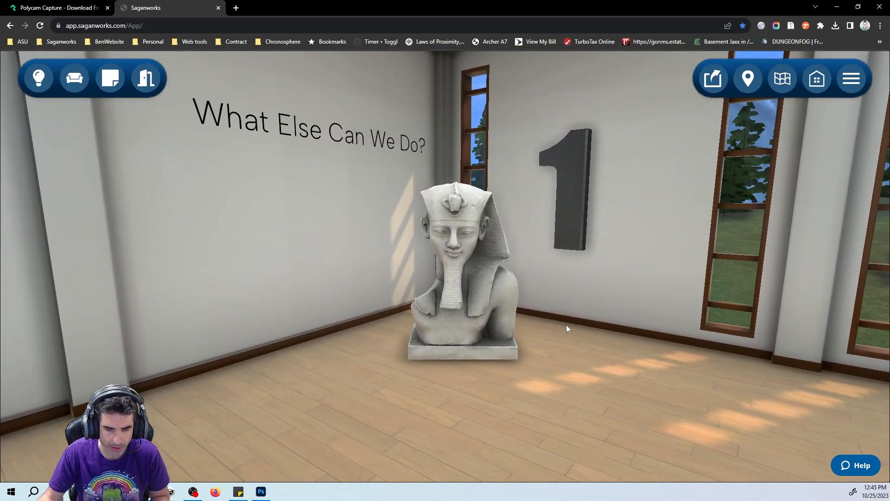
{"action": "left_click", "coordinate": [449, 312]}
{"action": "left_click", "coordinate": [555, 328]}
Examine the blue "Faces of a New Nation" panel between numbers 2 and 3 and walk on to the number 3 display.
{"action": "left_click_drag", "start_coordinate": [450, 412], "coordinate": [669, 411]}
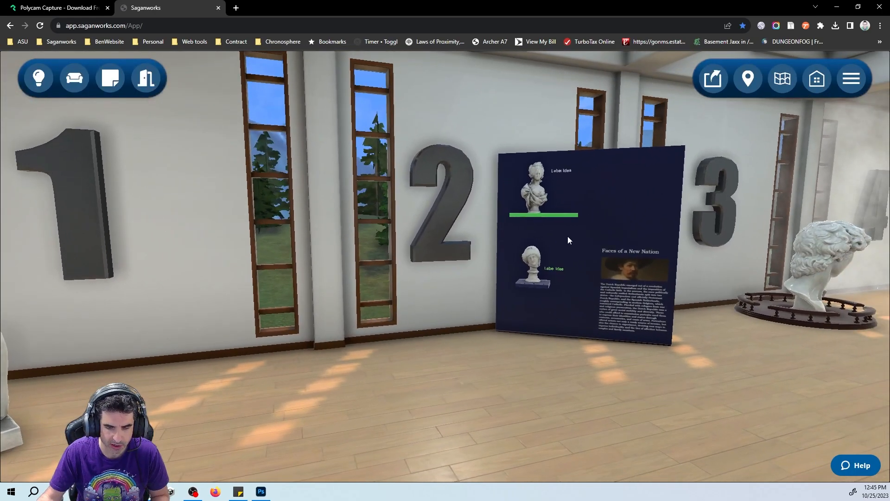
{"action": "left_click", "coordinate": [598, 232]}
{"action": "left_click", "coordinate": [638, 374]}
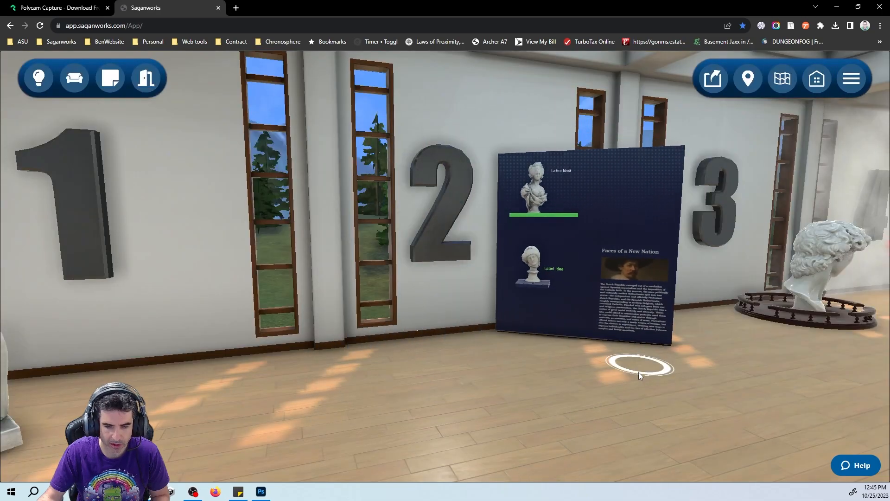
{"action": "left_click", "coordinate": [550, 387]}
{"action": "left_click", "coordinate": [683, 392]}
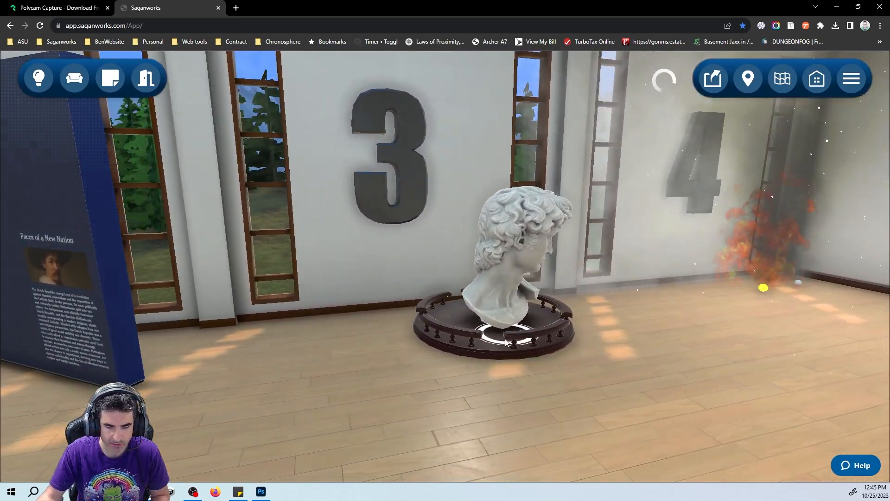
Check the edit options and animation setting of the rotating platform under the number 3 bust, and deselect it.
{"action": "left_click", "coordinate": [505, 339]}
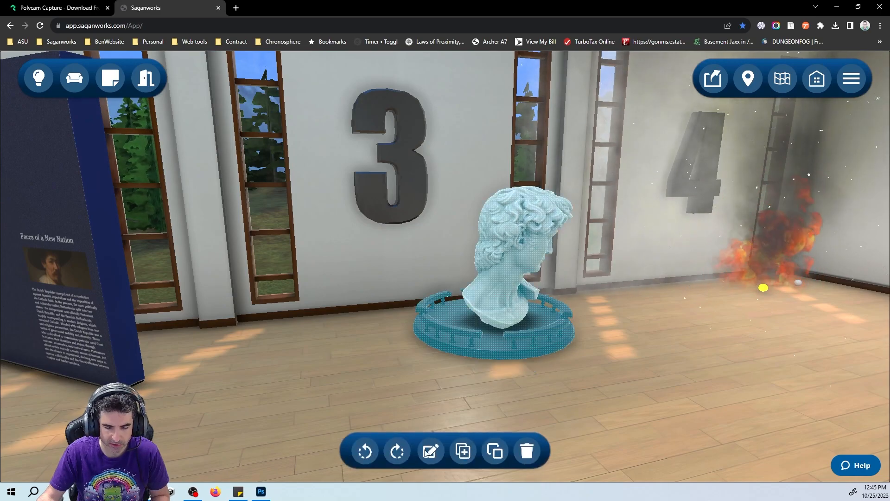
{"action": "left_click", "coordinate": [425, 452]}
{"action": "left_click", "coordinate": [501, 460]}
{"action": "left_click", "coordinate": [494, 440]}
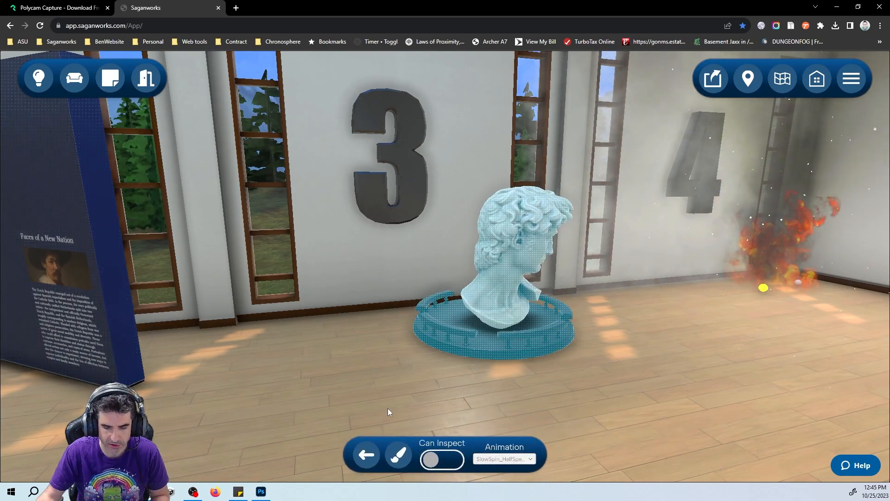
{"action": "left_click", "coordinate": [389, 409]}
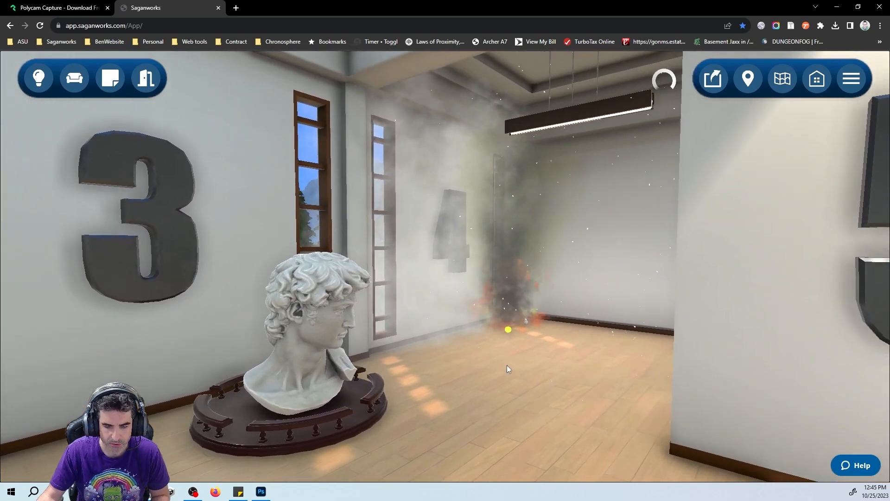
View the fire and smoke effects at number 4 and walk past the spotlit number 5 wall.
{"action": "left_click", "coordinate": [507, 366]}
{"action": "left_click", "coordinate": [504, 399]}
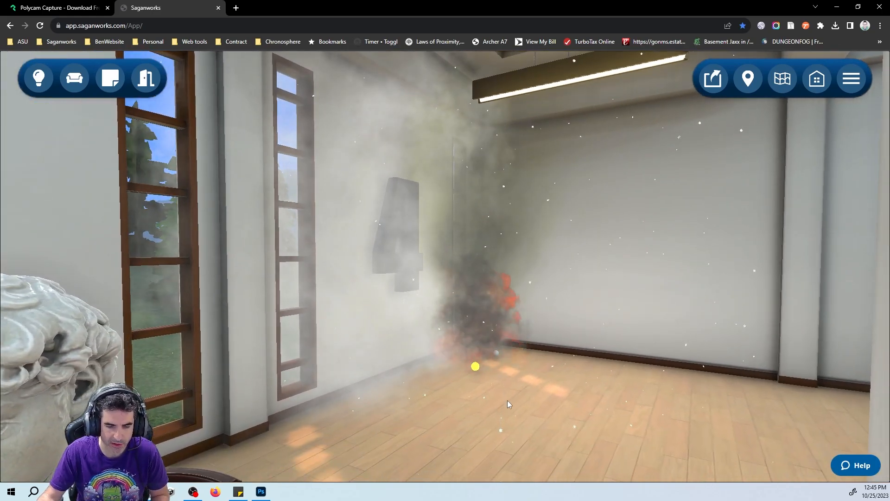
{"action": "key", "text": "s"}
{"action": "right_click_drag", "start_coordinate": [508, 402], "coordinate": [714, 391]}
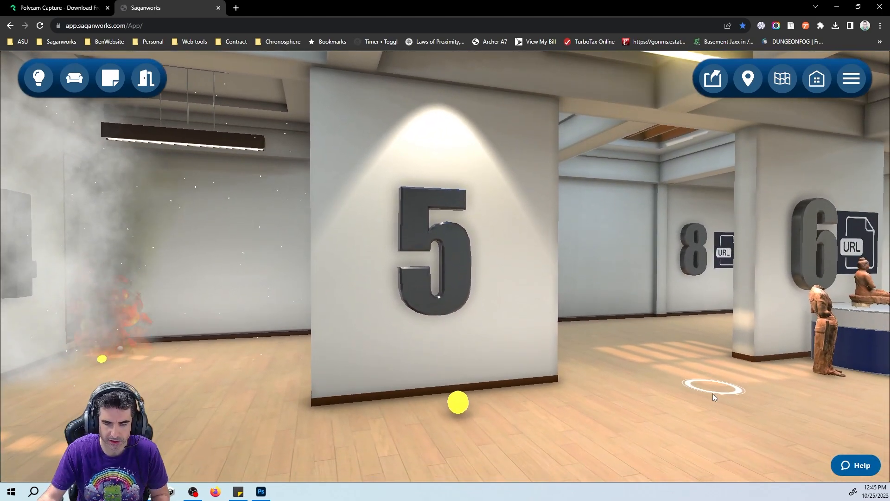
{"action": "left_click", "coordinate": [536, 426]}
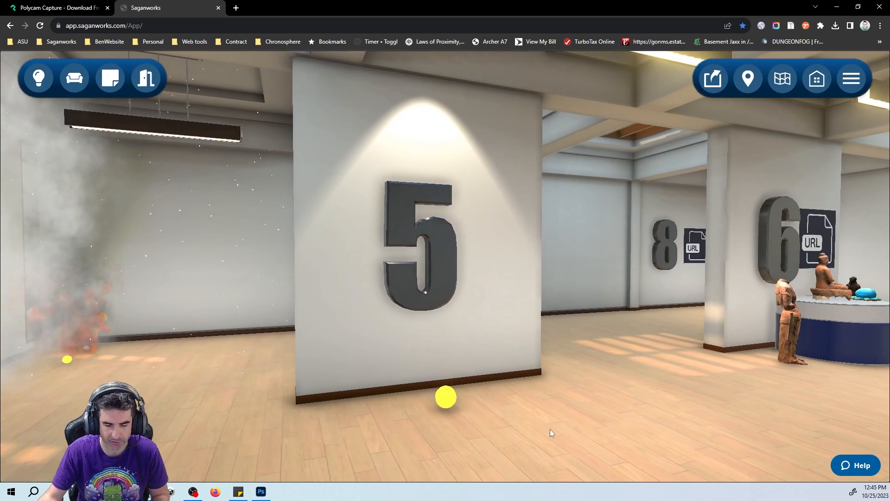
{"action": "left_click", "coordinate": [550, 430]}
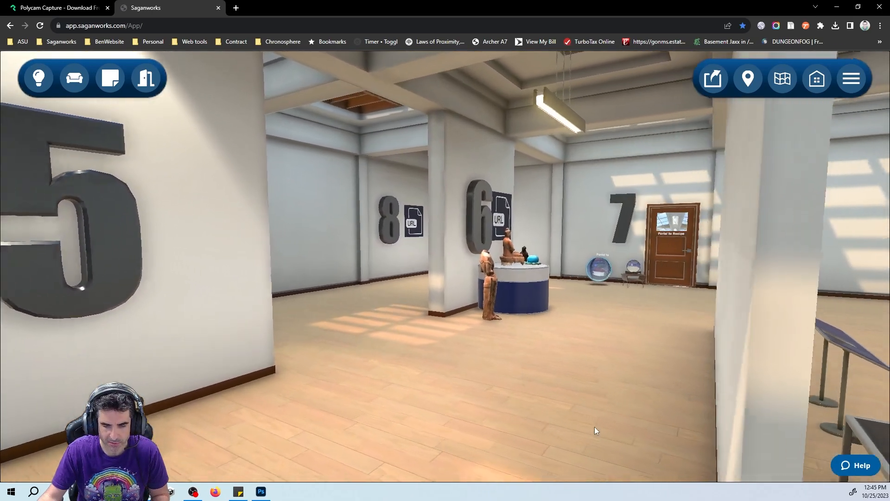
View the 3D models around the number 6 pedestal and move back to face the "Let's Frame Some Images" wall.
{"action": "left_click", "coordinate": [595, 427]}
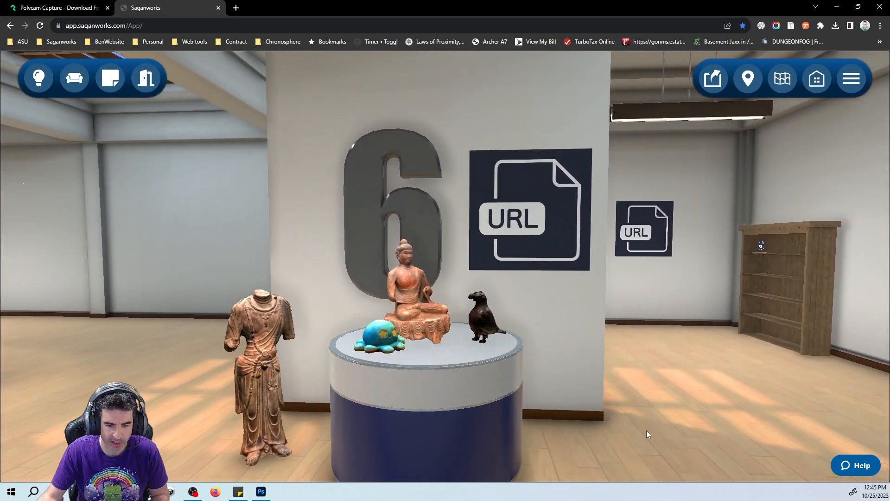
{"action": "left_click_drag", "start_coordinate": [646, 430], "coordinate": [583, 440]}
{"action": "key", "text": "s"}
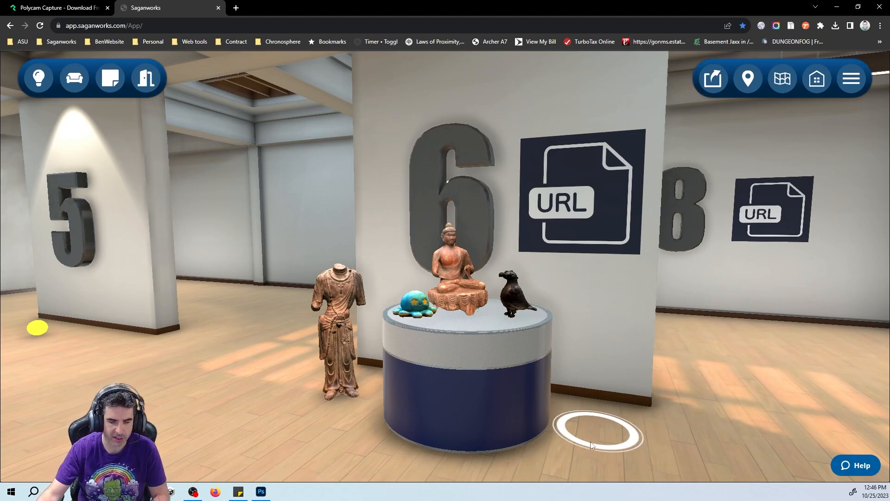
{"action": "left_click_drag", "start_coordinate": [263, 397], "coordinate": [710, 339]}
{"action": "key", "text": "s"}
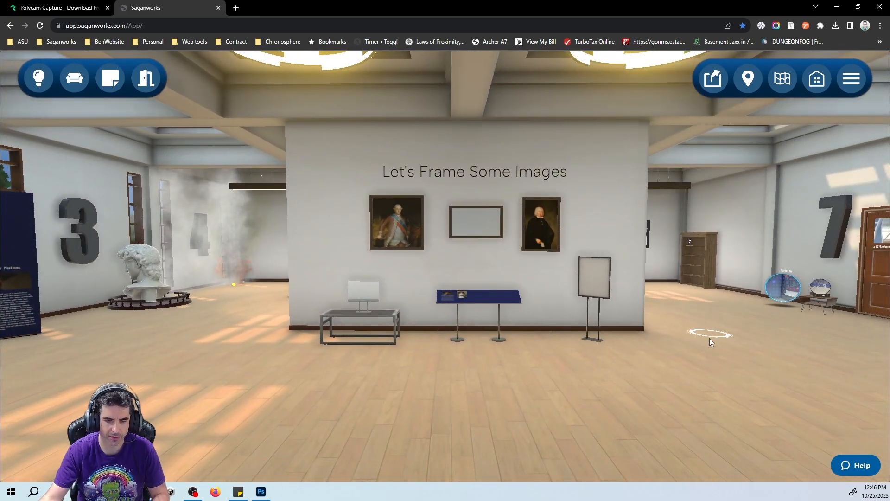